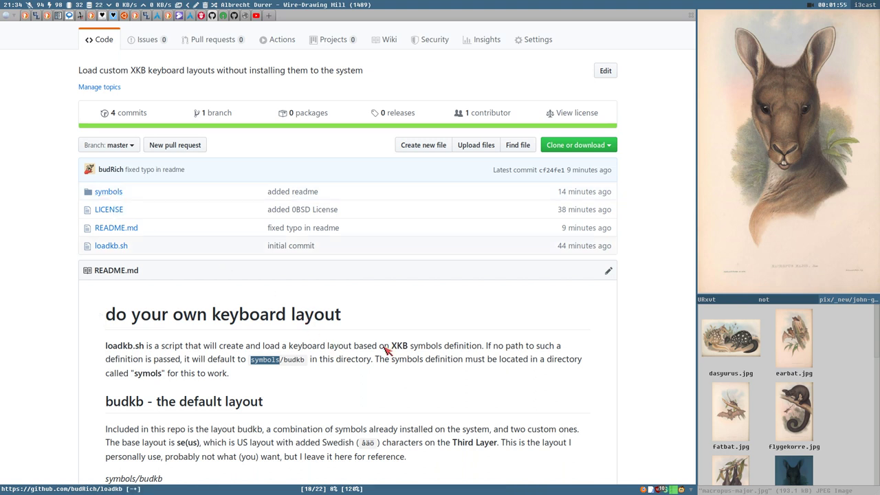
- Open the loadkb.sh script from the repository's file list and look through its code
scroll(435, 355, down, 4)
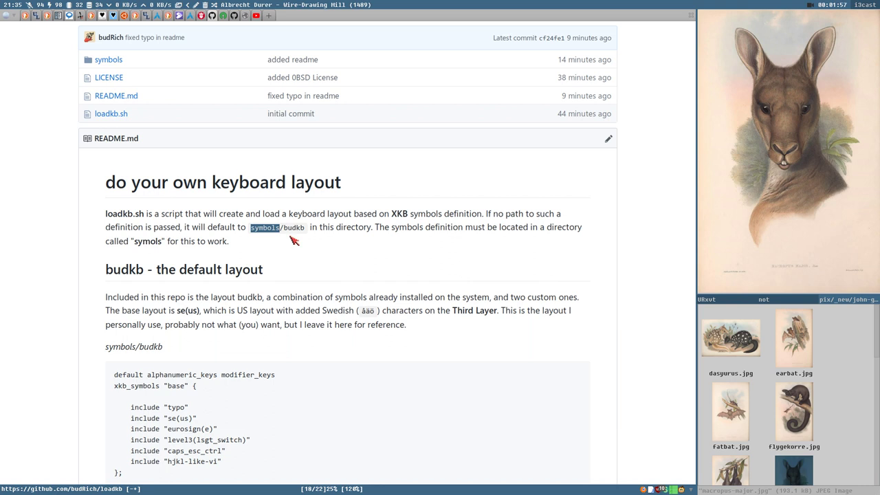
click(128, 115)
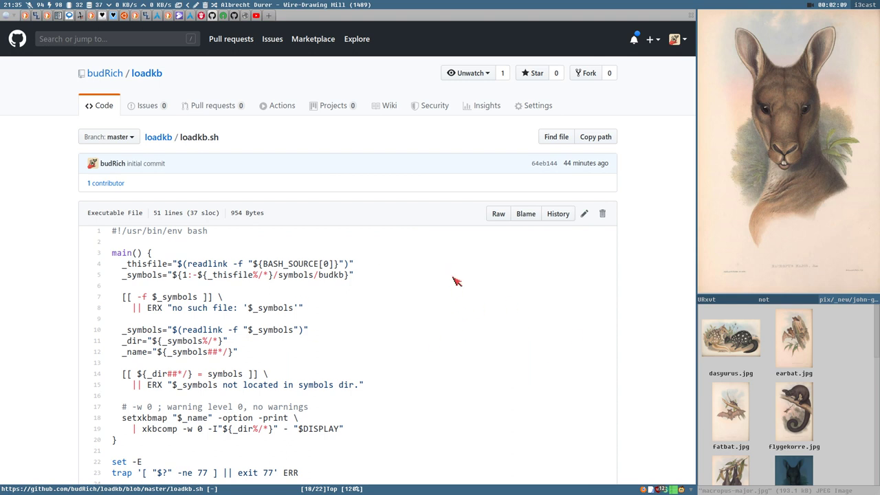
scroll(410, 316, down, 5)
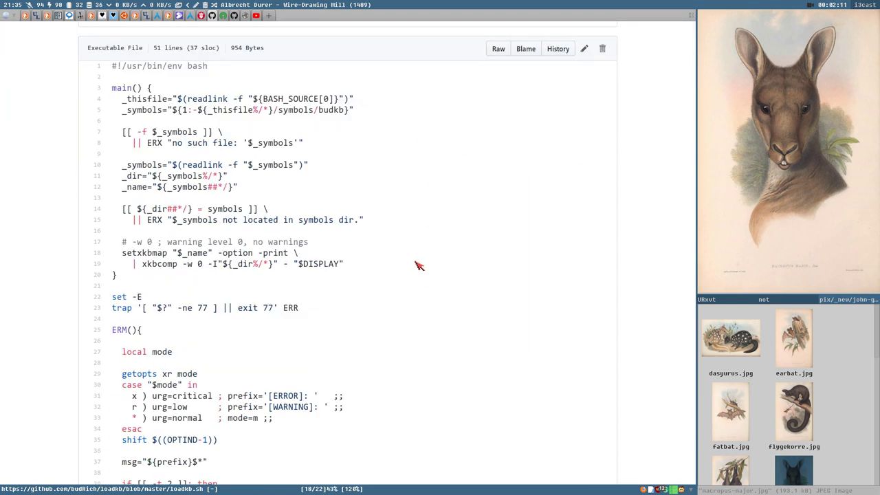
scroll(415, 275, up, 4)
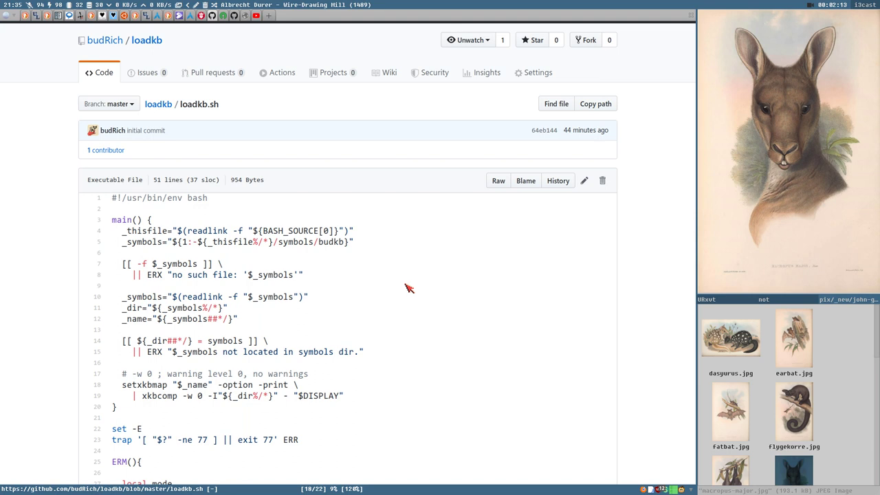
- Go back to the repository page and reopen loadkb.sh at its main function
key(shift+h)
click(109, 114)
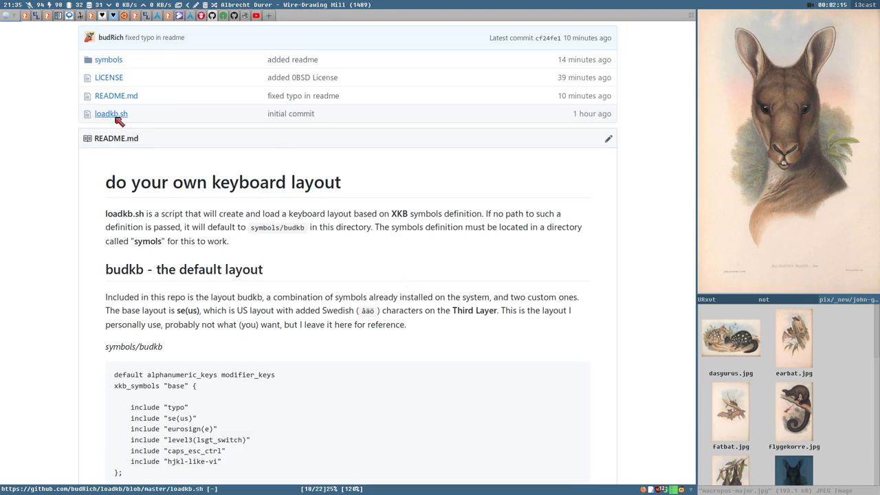
scroll(395, 329, down, 2)
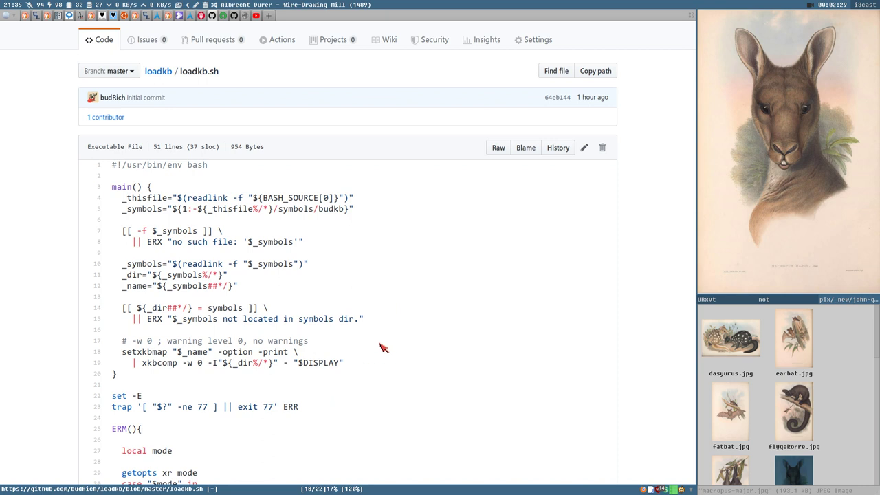
- Highlight the setxkbmap and xkbcomp pipeline on lines 18 and 19, and the whole body of the main function
drag(365, 365, 124, 353)
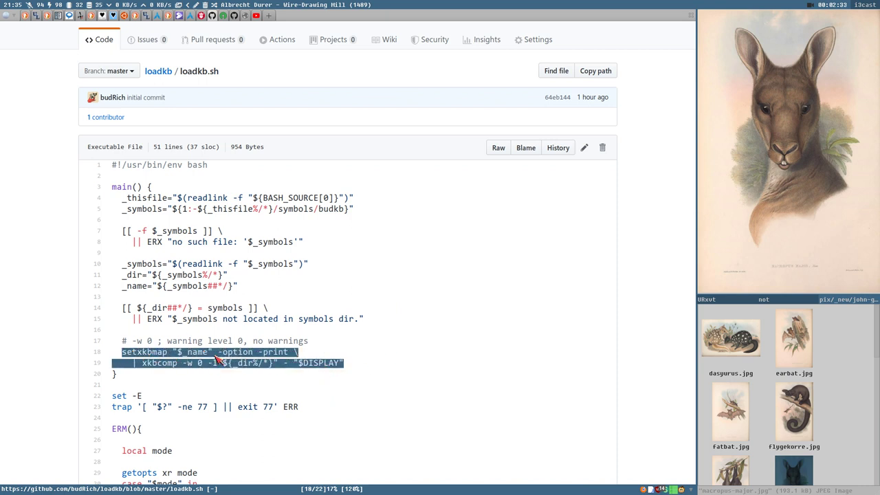
click(336, 342)
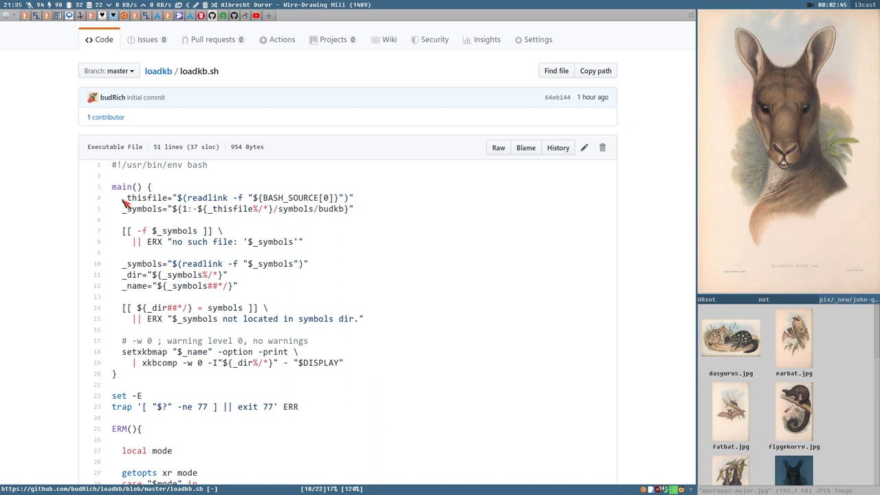
drag(122, 203, 367, 364)
- Highlight the error-handling code on lines 22 to 49 of loadkb.sh
scroll(285, 332, down, 1)
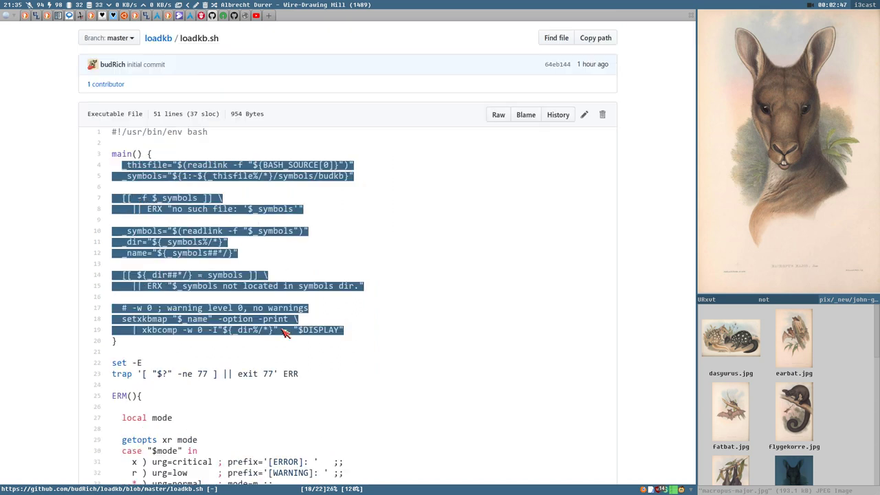
scroll(121, 269, down, 4)
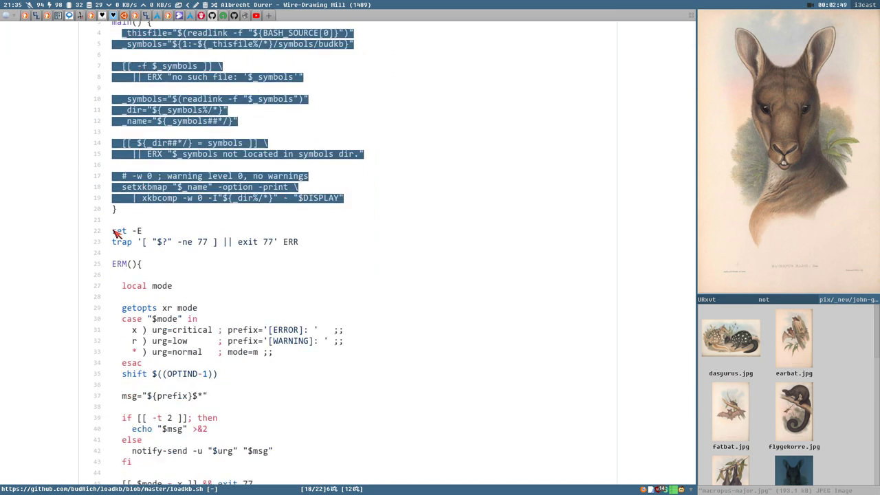
drag(114, 231, 303, 412)
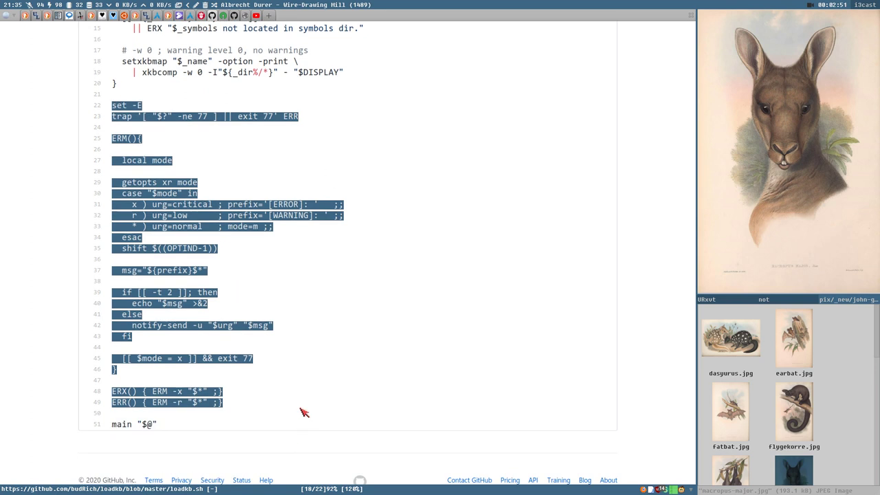
- Return to the loadkb repository page and read its README from the introduction through to the links section
scroll(308, 366, up, 10)
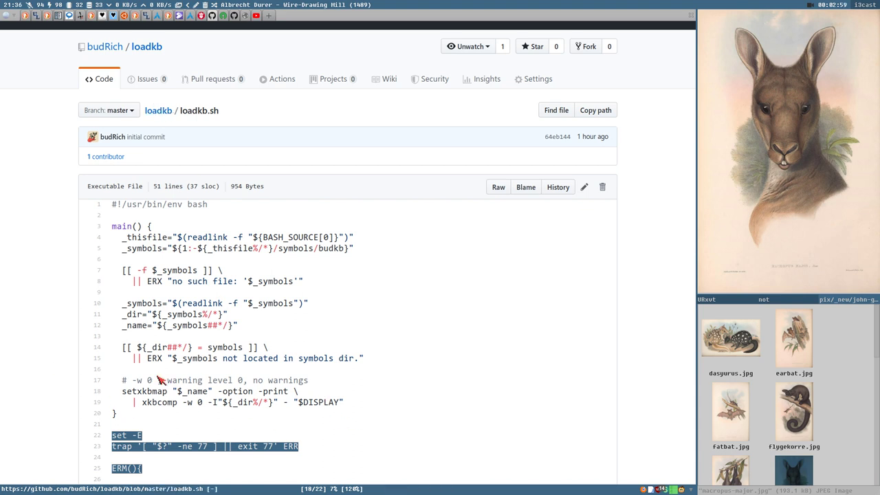
click(159, 111)
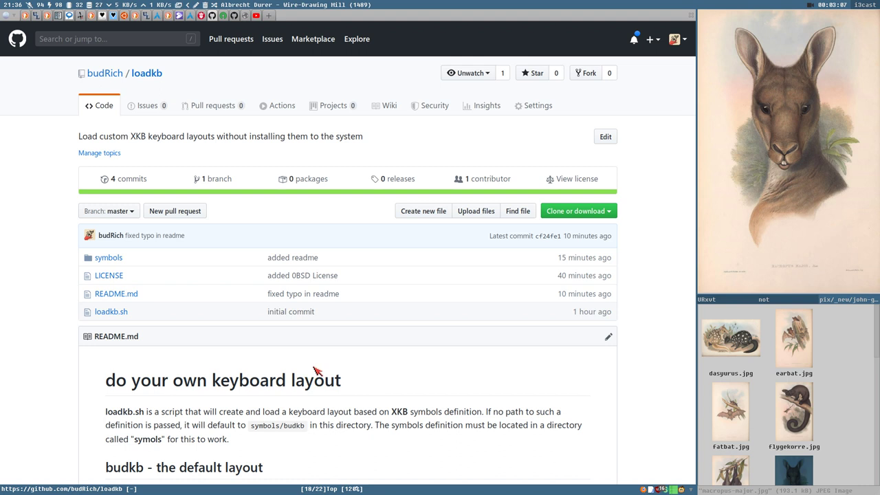
scroll(520, 373, down, 3)
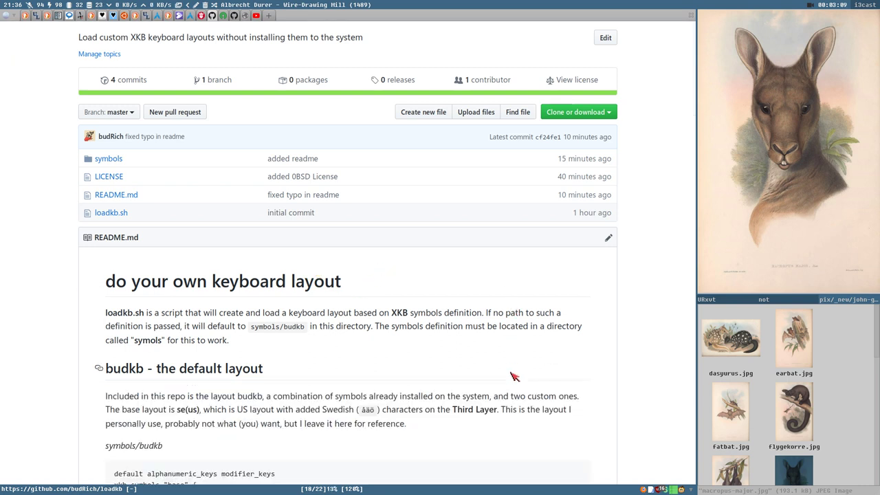
scroll(415, 287, down, 5)
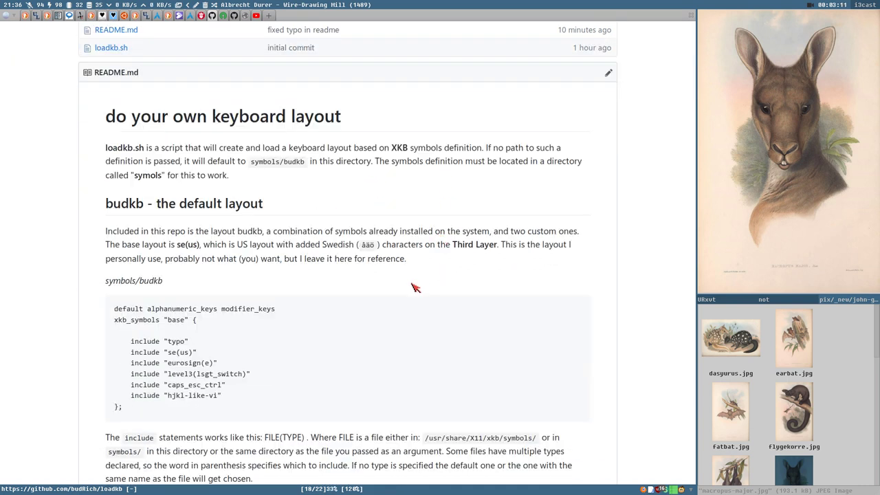
scroll(424, 301, down, 2)
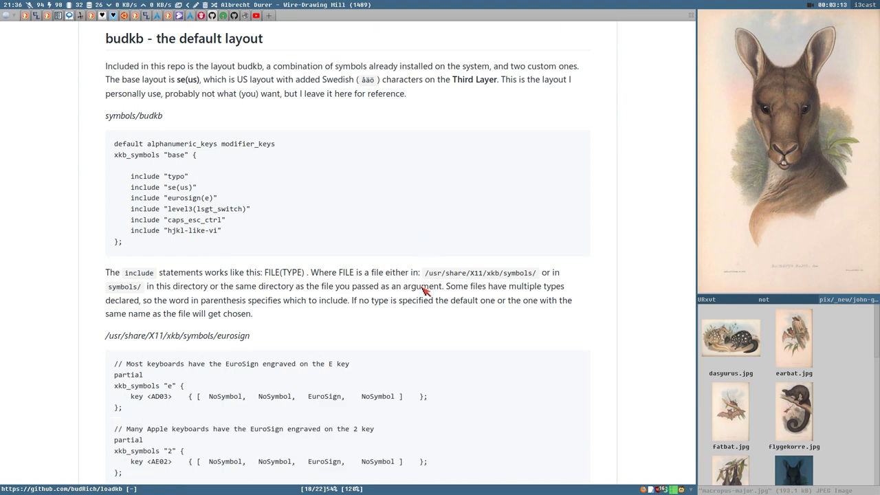
scroll(419, 261, down, 9)
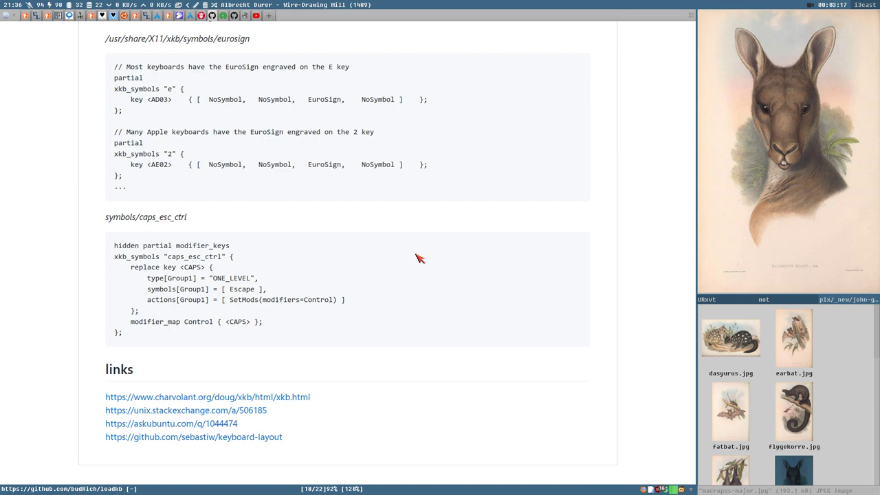
- Open the Coffee++ bookmark from the saved URL list
key(super+b)
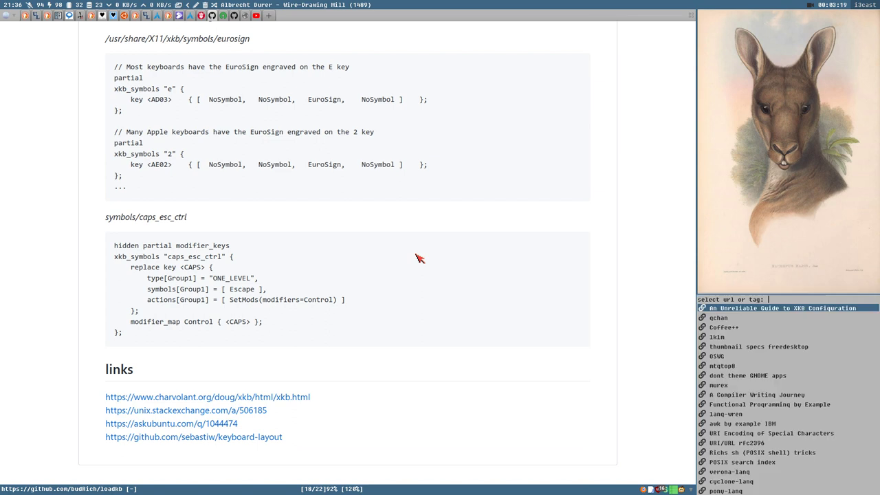
key(Down)
key(Down)
key(Down)
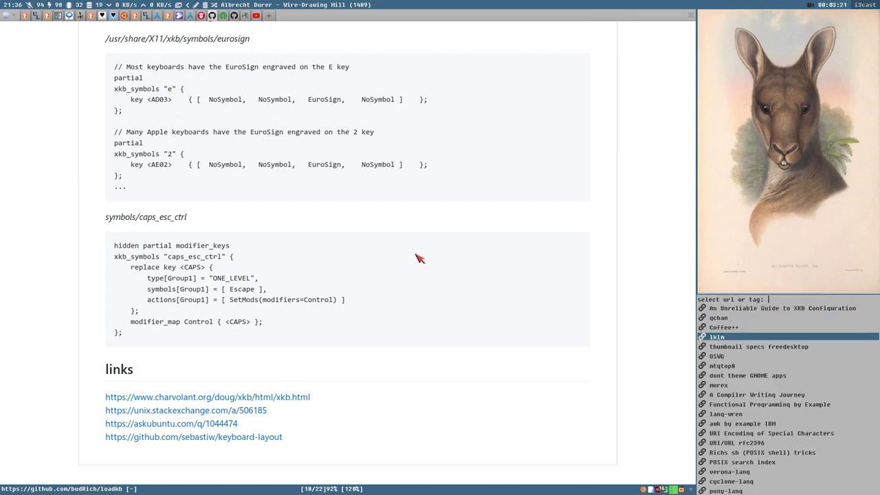
key(Up)
key(Escape)
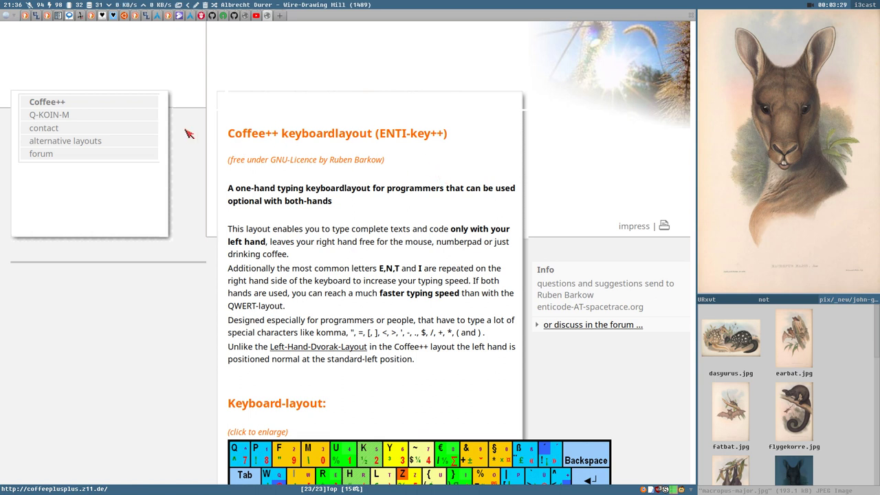
- Examine the Coffee++ one-hand layout description, its keyboard diagram and the notes on its key placement
scroll(413, 180, down, 3)
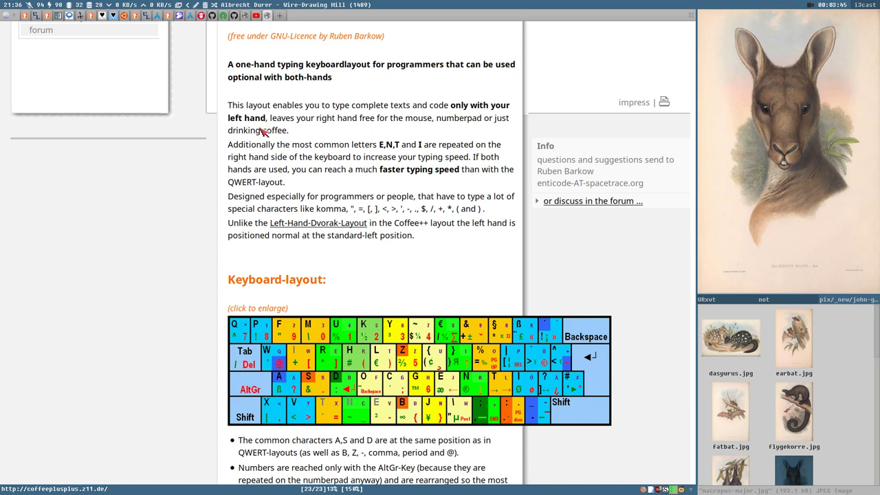
scroll(375, 227, down, 2)
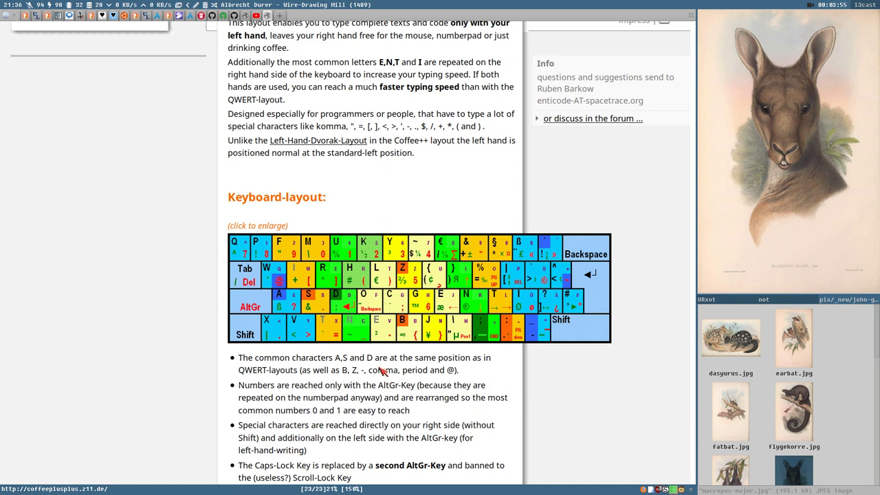
scroll(391, 364, down, 3)
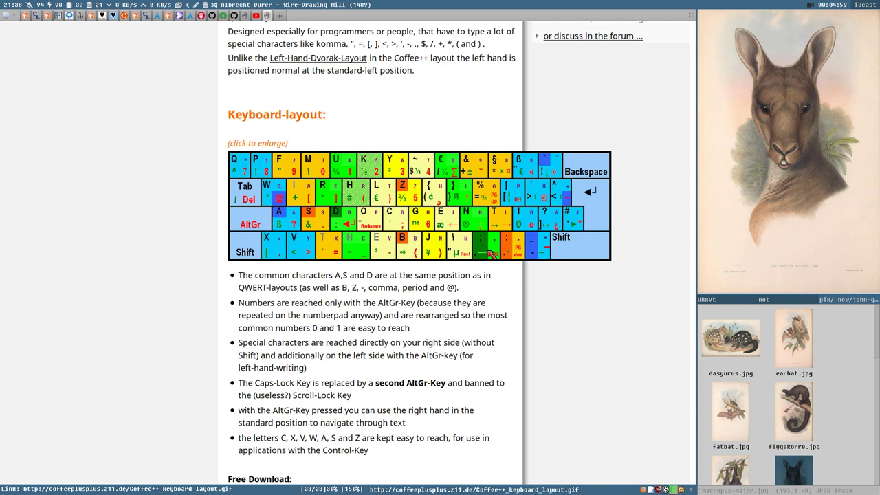
- Switch to the open keyboard-layout repository and read its README on special keys and installing the layout under X11 and KBD
click(238, 16)
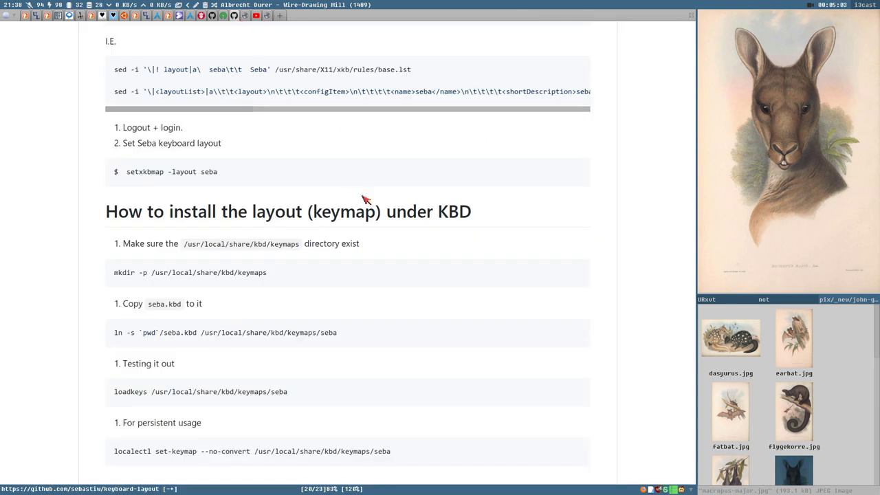
scroll(373, 202, up, 10)
scroll(397, 304, up, 5)
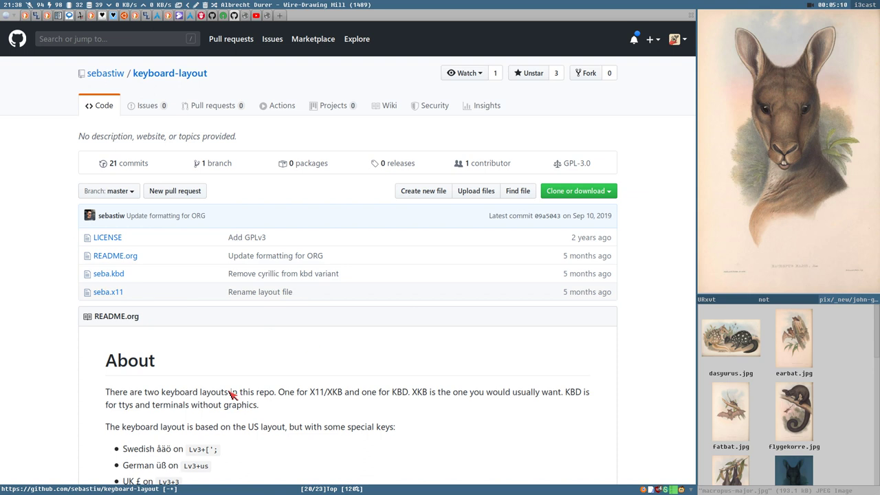
scroll(534, 386, down, 1)
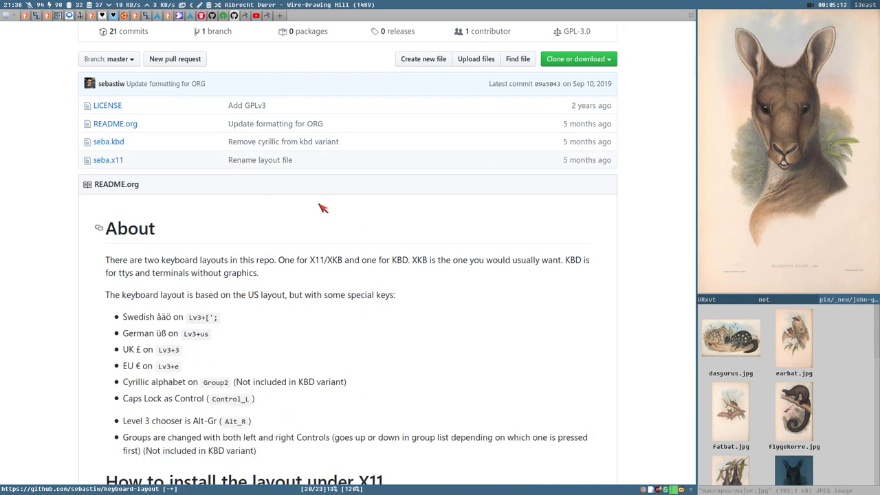
scroll(397, 247, down, 3)
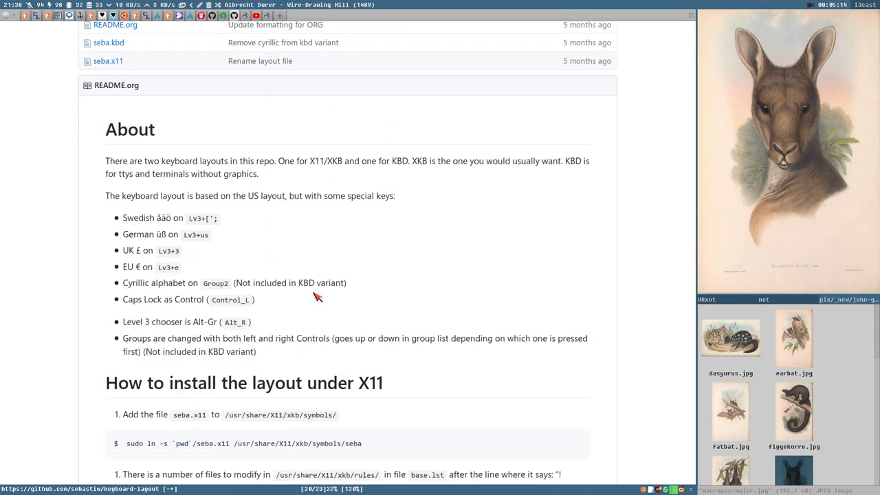
scroll(317, 357, down, 2)
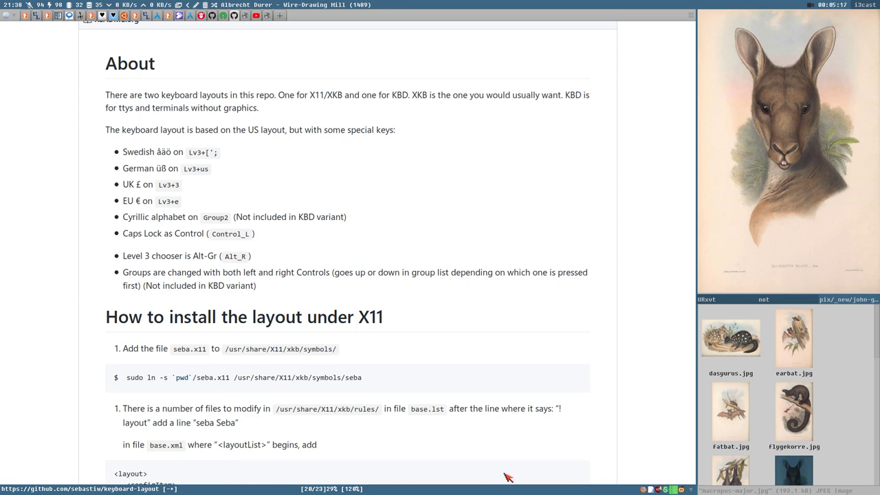
scroll(522, 310, down, 7)
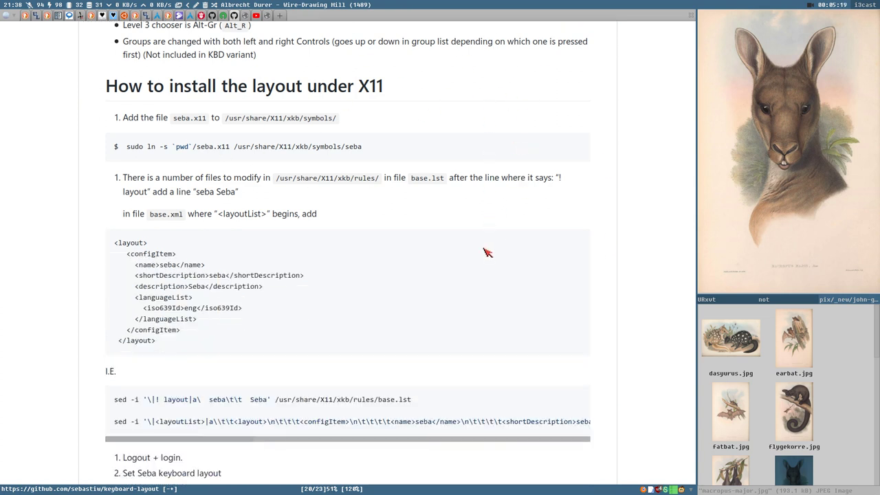
scroll(472, 252, down, 3)
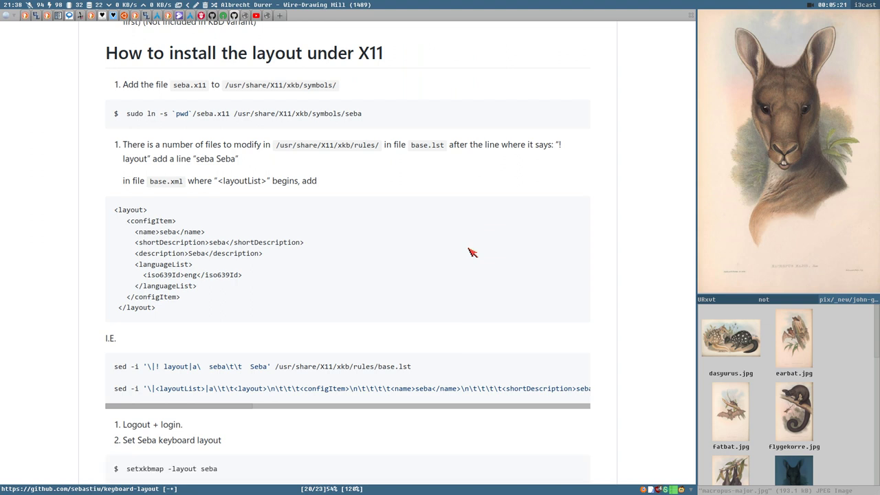
scroll(515, 385, down, 5)
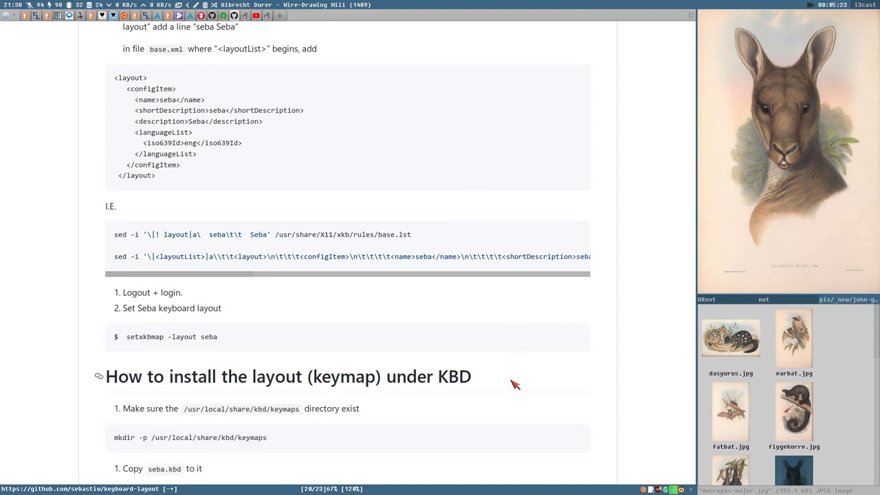
scroll(550, 281, up, 3)
scroll(627, 315, up, 17)
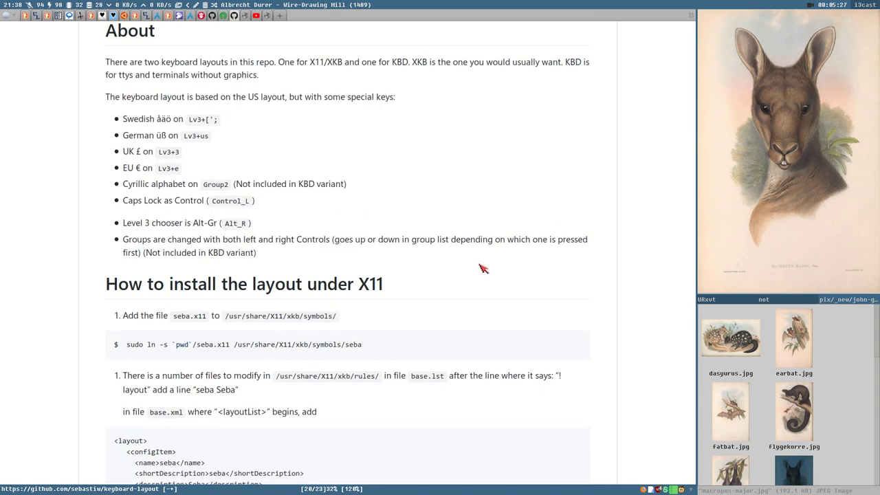
scroll(468, 306, up, 4)
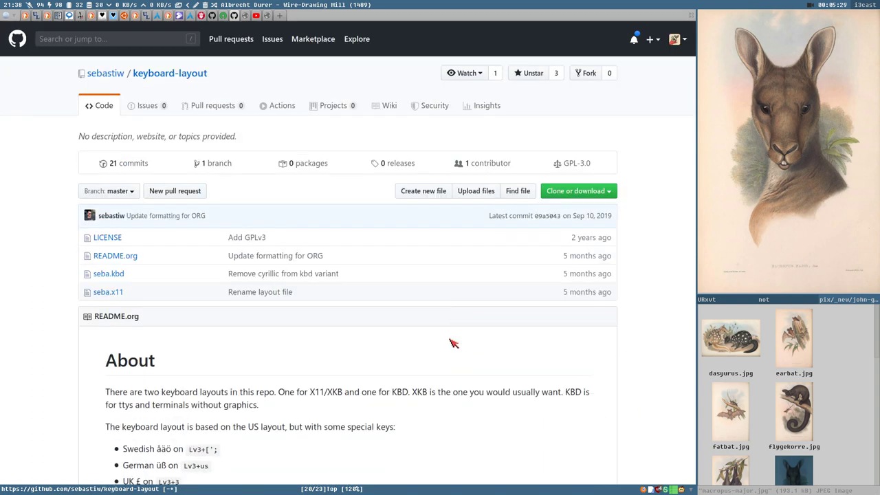
- Return to the Coffee++ page and review its keyboard diagram again
click(267, 15)
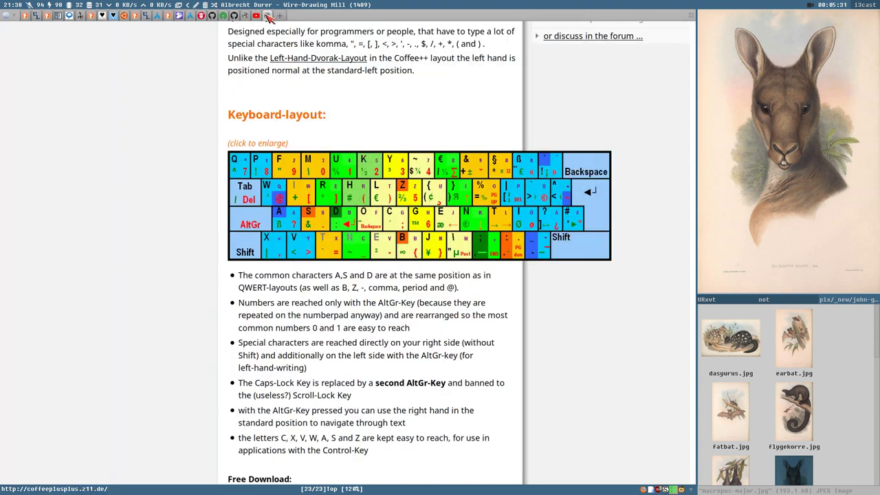
scroll(245, 97, up, 5)
scroll(261, 206, down, 2)
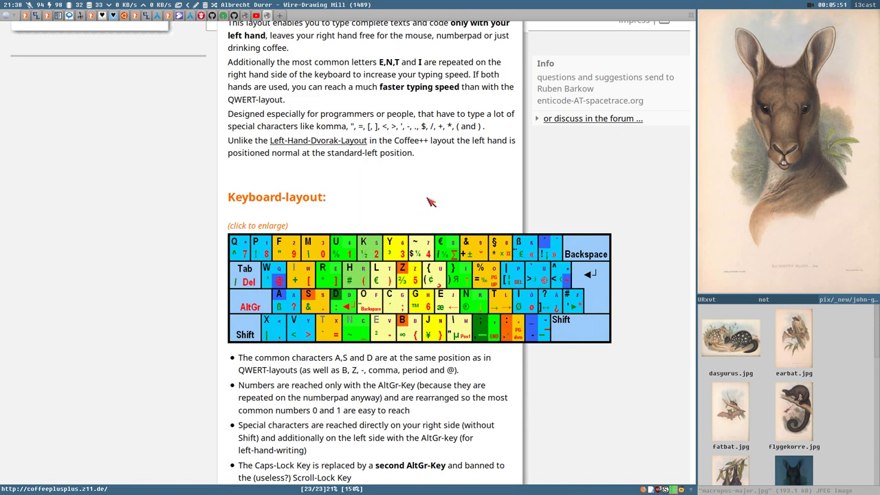
- Switch to the Inkscape drawing of the custom layout with blue Alt Gr symbols and navigation labels, and examine it
key(super+Right)
key(super+Right)
key(super+Right)
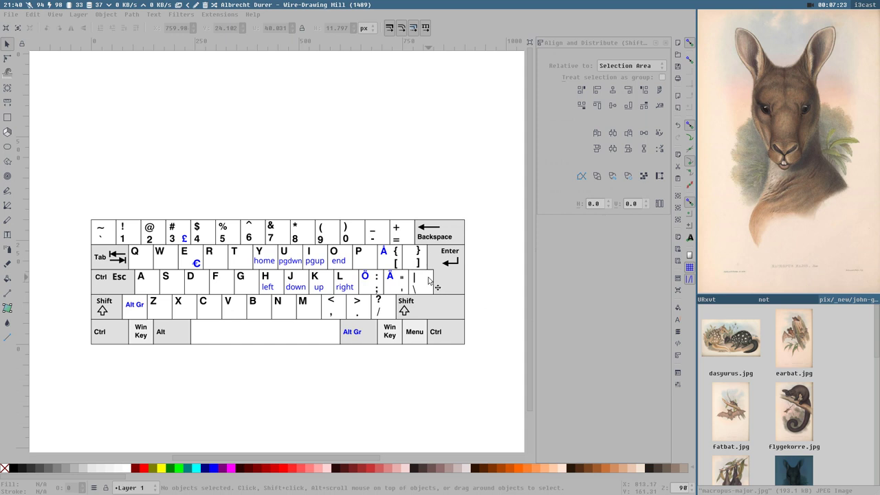
- Switch to the browser, bring up the Logitech K120 product page on Inet and look at its keyboard photo and price
key(super+2)
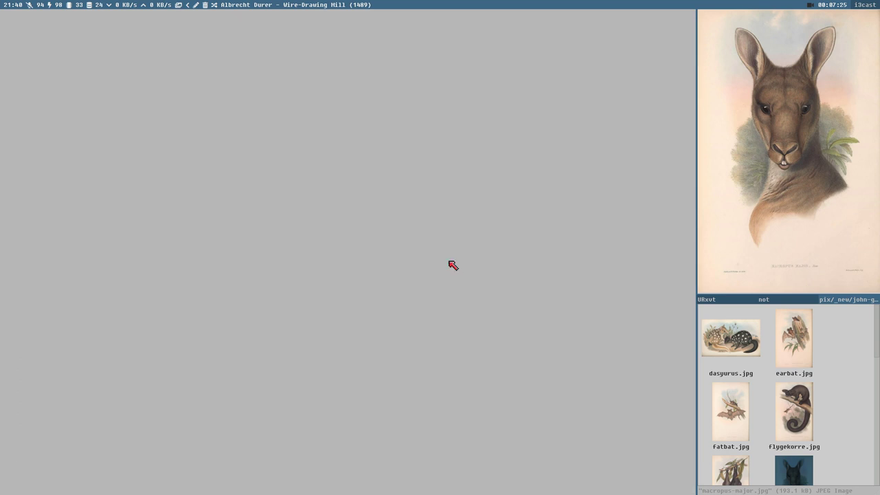
click(202, 15)
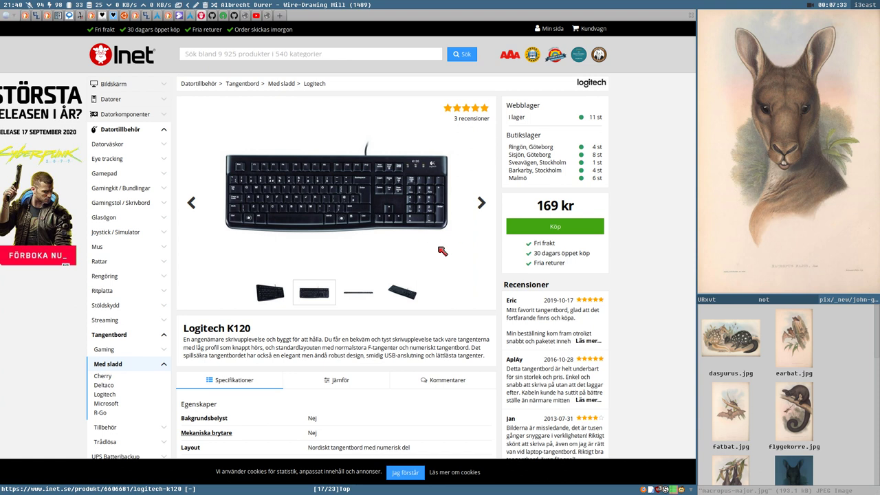
mouse_move(579, 208)
mouse_move(540, 207)
- Look at the typing tutor statistics, the plain US keyboard diagram and the annotated Swedish layout diagram in Inkscape
key(super+Right)
key(super+Right)
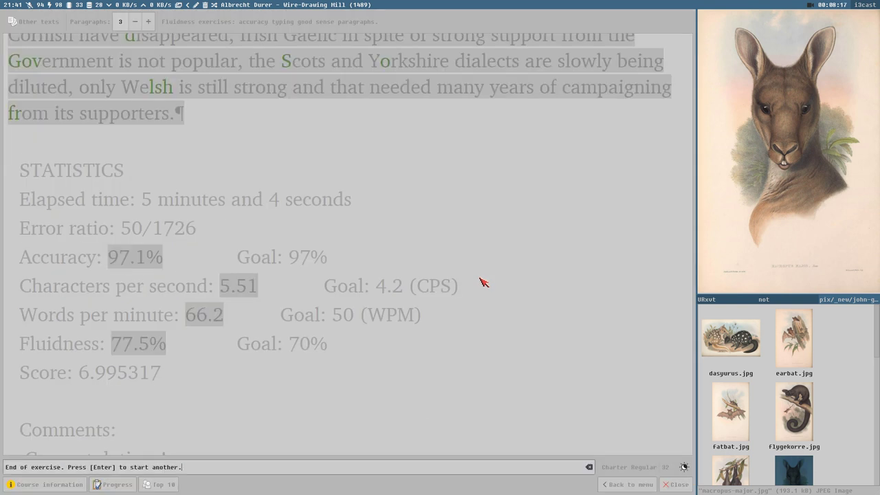
key(super+Right)
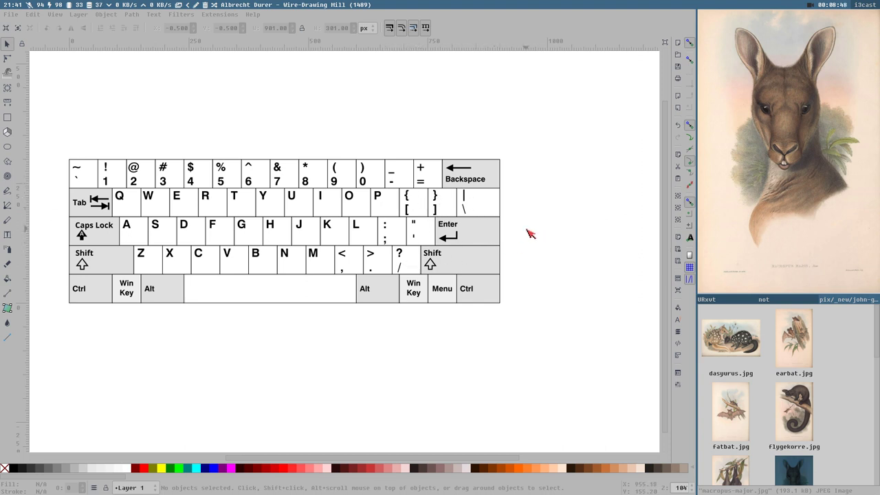
key(ctrl+Tab)
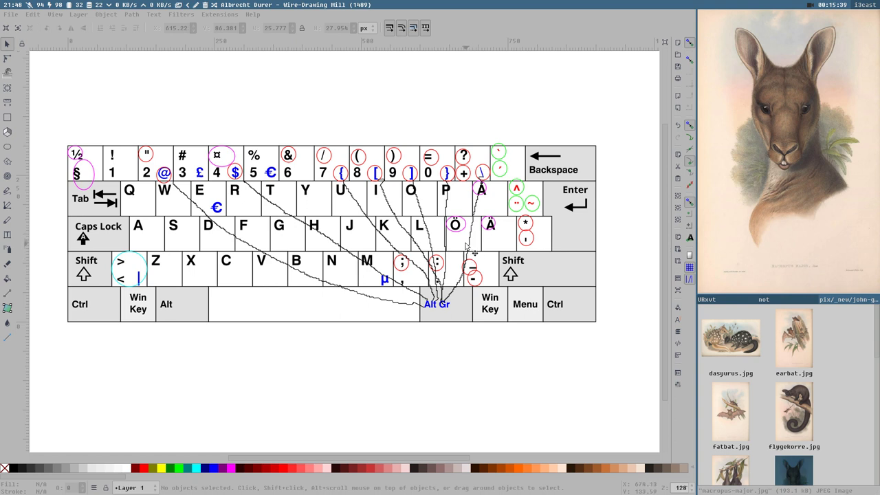
- Glance at the budkb section of README.md in the editor and return to the plain US keyboard diagram in Inkscape
key(super+1)
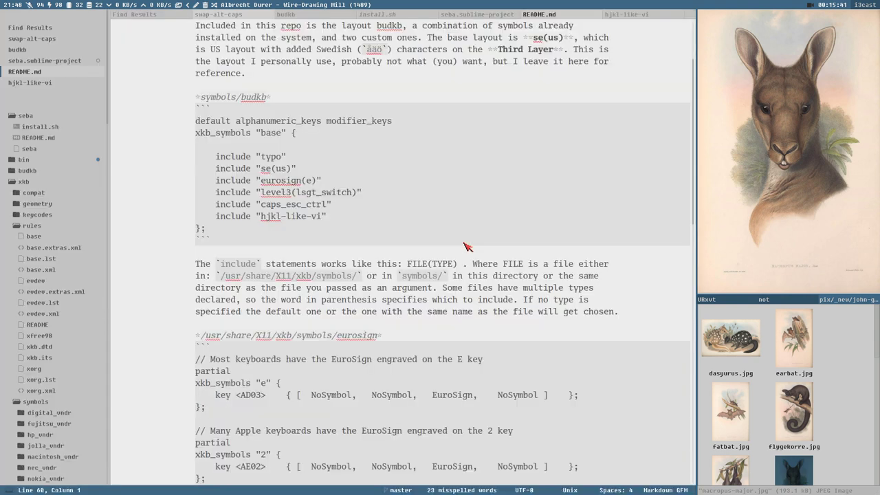
key(super+2)
key(super+3)
key(super+4)
key(super+5)
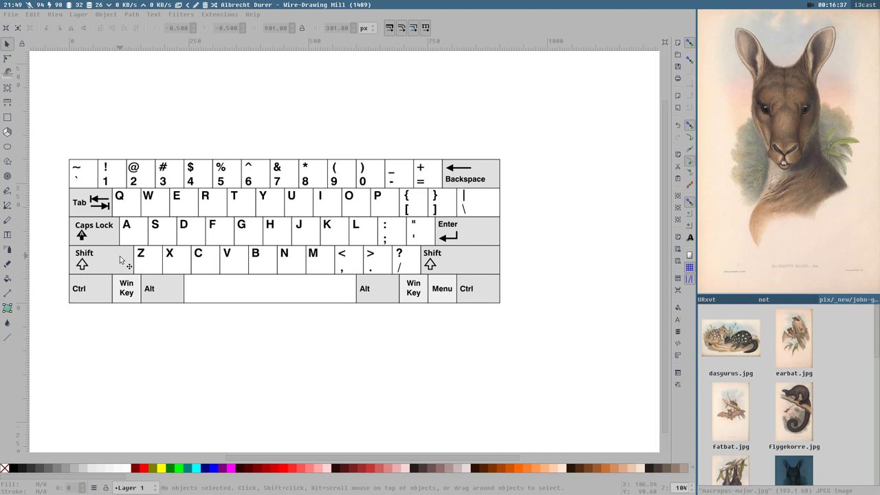
- Revisit the Logitech K120 product page in the browser and the custom layout diagram in Inkscape
key(ctrl+Tab)
key(super+2)
key(super+3)
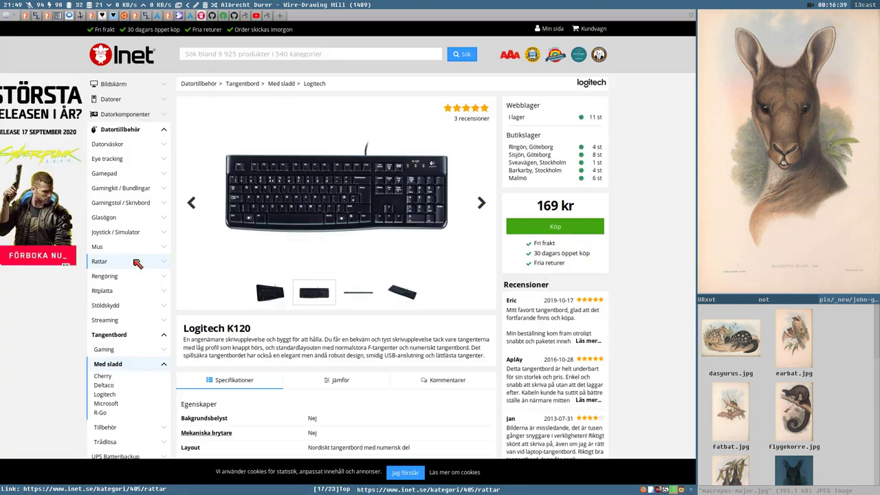
key(super+4)
key(super+1)
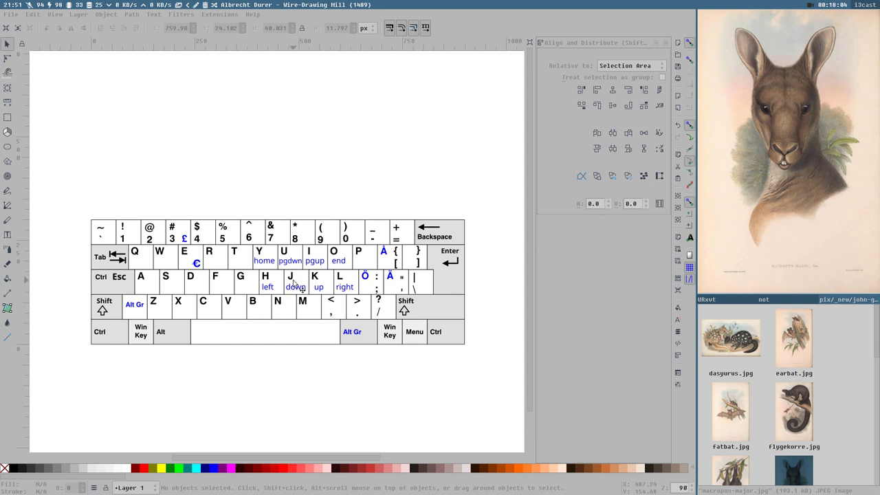
- Return to README.md in the editor and read the paragraph explaining how the FILE(TYPE) include statements work
key(super+1)
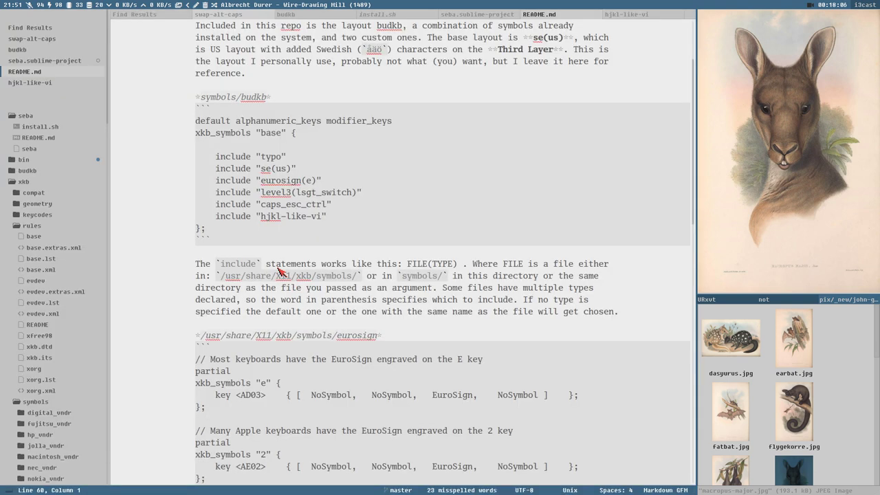
click(270, 269)
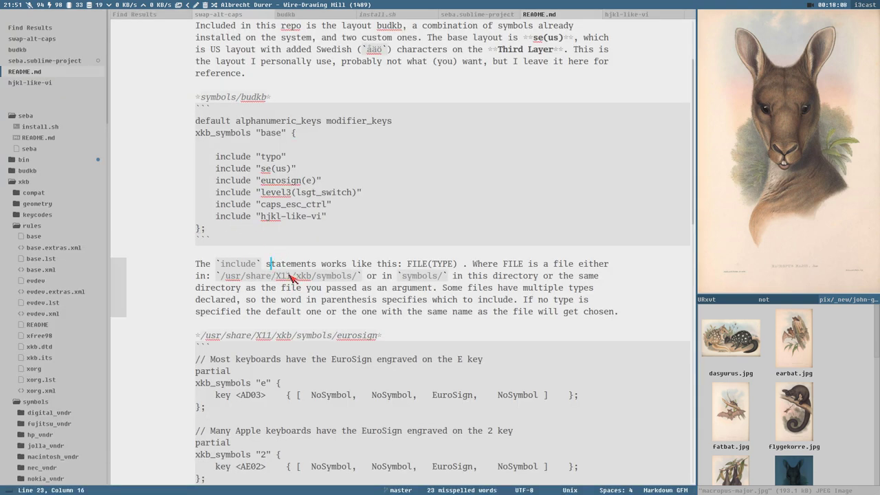
click(307, 300)
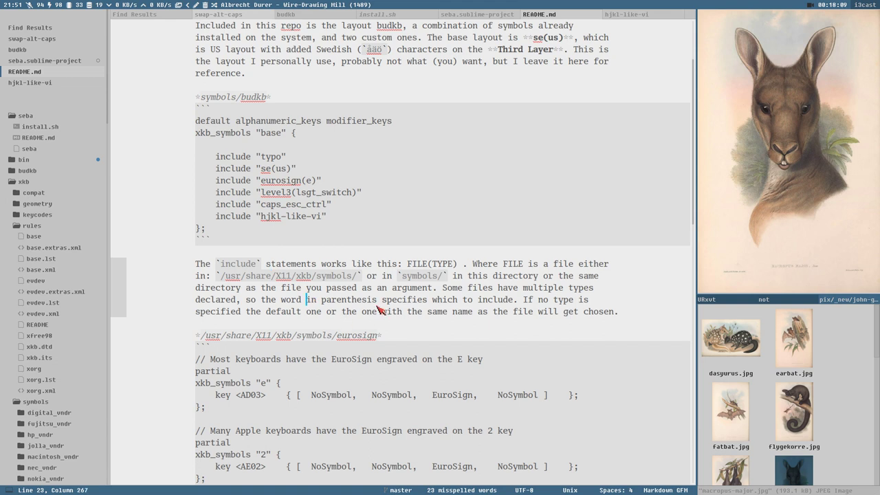
click(337, 300)
click(327, 288)
click(336, 290)
scroll(504, 337, up, 2)
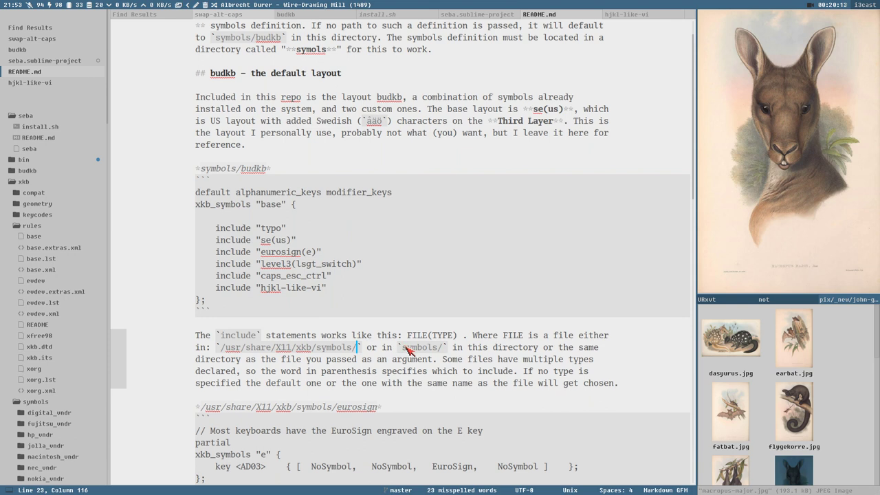
- Highlight the include paragraph's wording from "symbols/" through "in this directory or" while reading it, and clear the selection at "argument"
key(Right)
key(Right)
key(Right)
key(Right)
key(Right)
key(Right)
key(Right)
key(Right)
key(Right)
key(Right)
key(Right)
key(shift+Right)
key(shift+Right)
key(shift+Right)
key(shift+Right)
key(shift+Right)
key(shift+Right)
key(shift+Right)
key(shift+Right)
key(shift+Right)
key(shift+Right)
key(shift+Right)
key(shift+Right)
key(shift+Right)
key(shift+Right)
key(shift+Right)
key(shift+Right)
key(shift+Right)
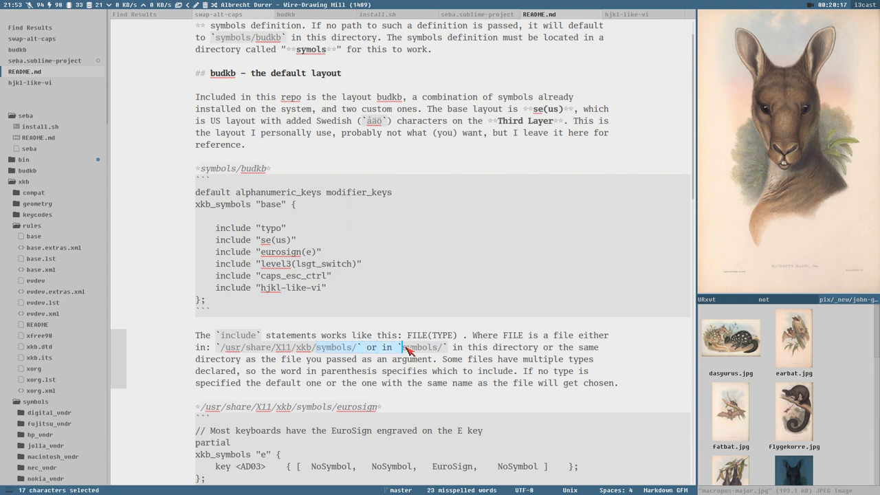
key(ctrl+shift+Right)
key(ctrl+shift+Right)
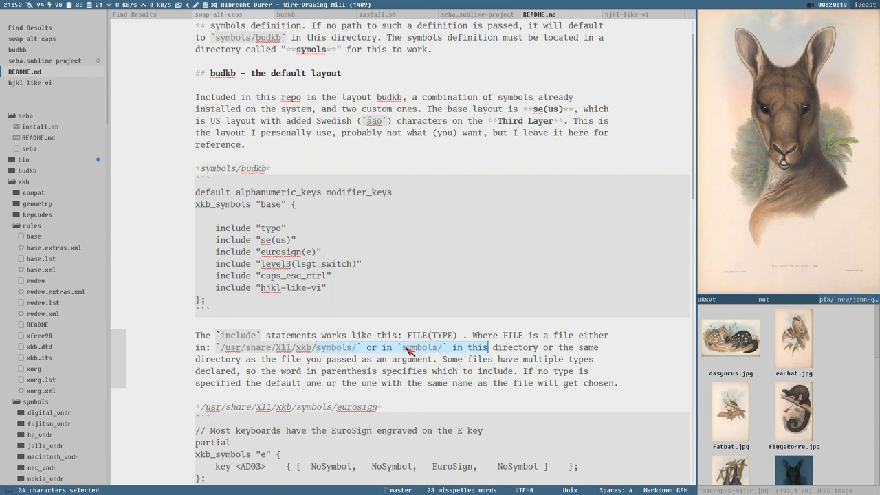
key(ctrl+shift+Right)
key(ctrl+shift+Right)
key(ctrl+shift+Right)
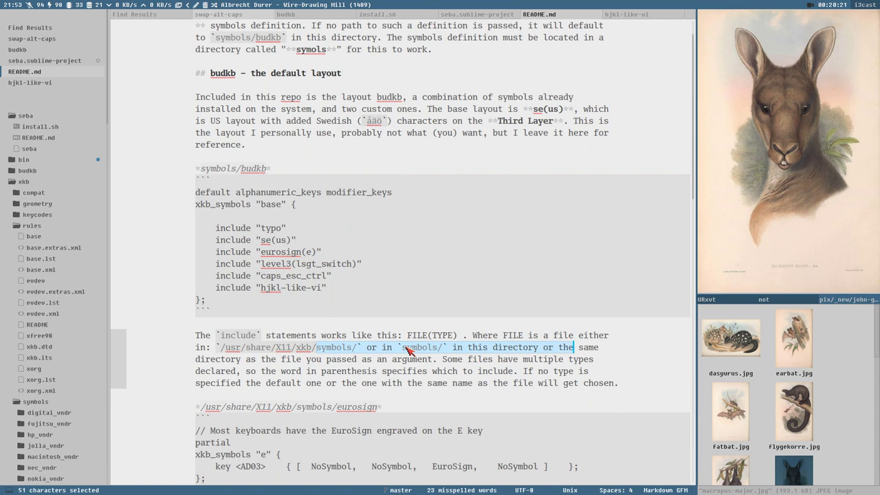
key(ctrl+shift+Right)
key(ctrl+shift+Left)
key(ctrl+shift+Left)
key(ctrl+shift+Right)
key(ctrl+shift+Left)
key(ctrl+shift+Left)
key(ctrl+shift+Left)
key(ctrl+shift+Right)
key(ctrl+shift+Right)
scroll(472, 342, down, 3)
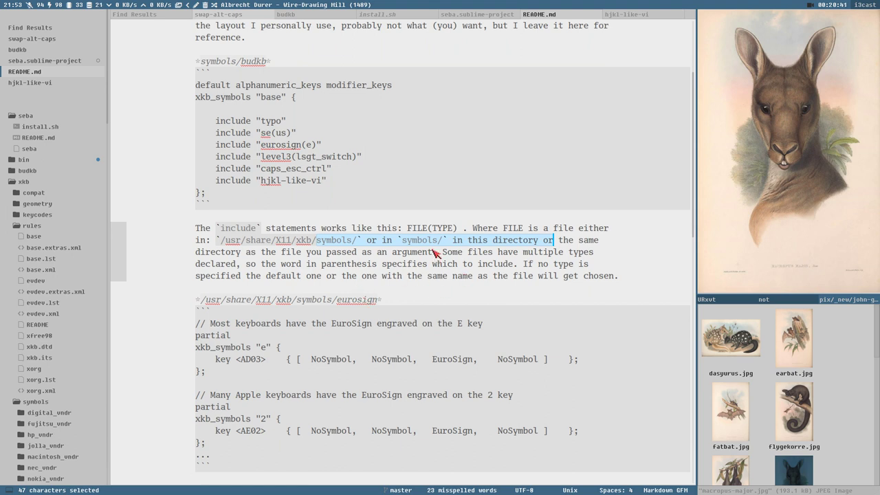
click(406, 252)
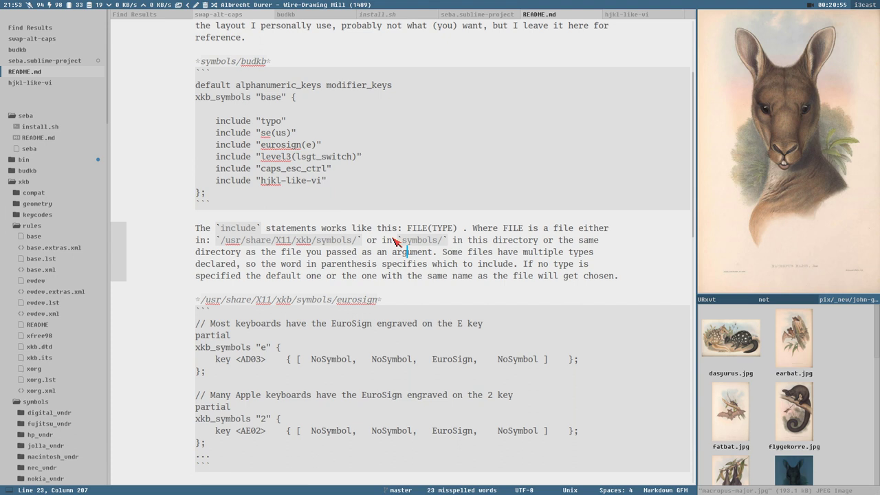
- Switch back to the Inkscape diagram of the custom layout and review its Alt Gr and navigation keys
key(super+l)
key(super+l)
key(super+l)
key(super+l)
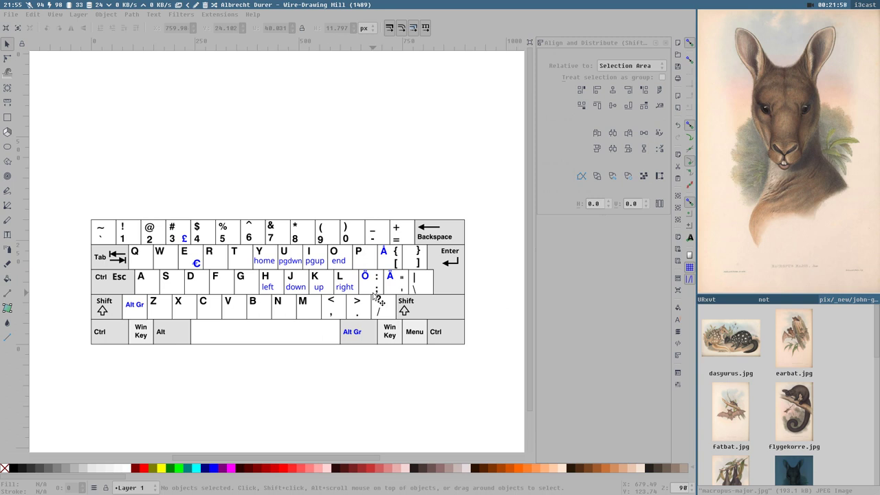
- Bring up the loadkb repository page in the browser and review its file list and README introduction to the budkb layout
key(super+2)
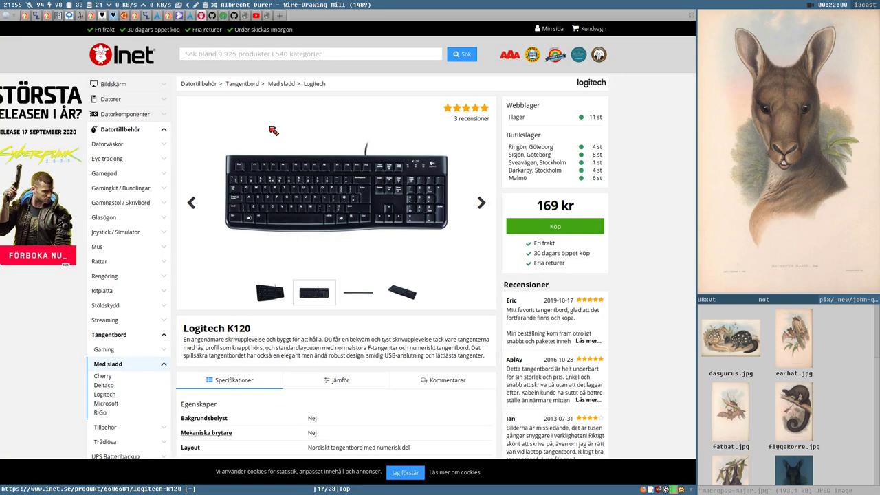
click(222, 15)
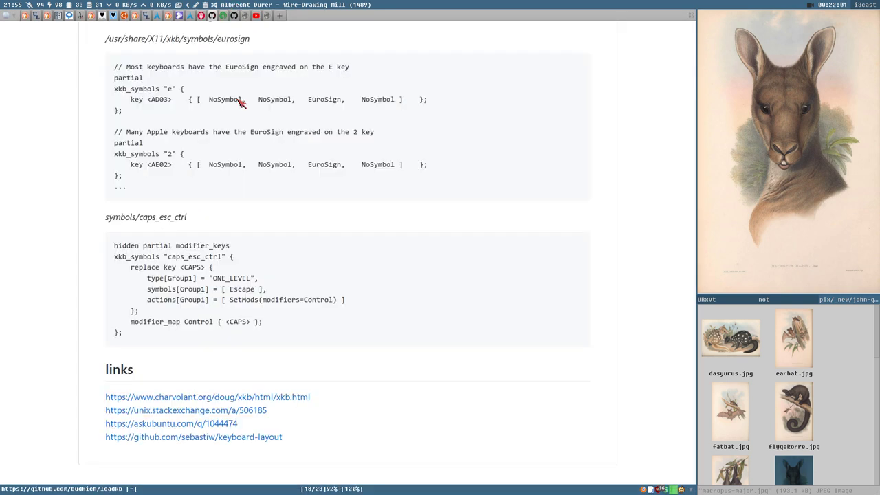
scroll(286, 189, up, 3)
scroll(286, 193, up, 10)
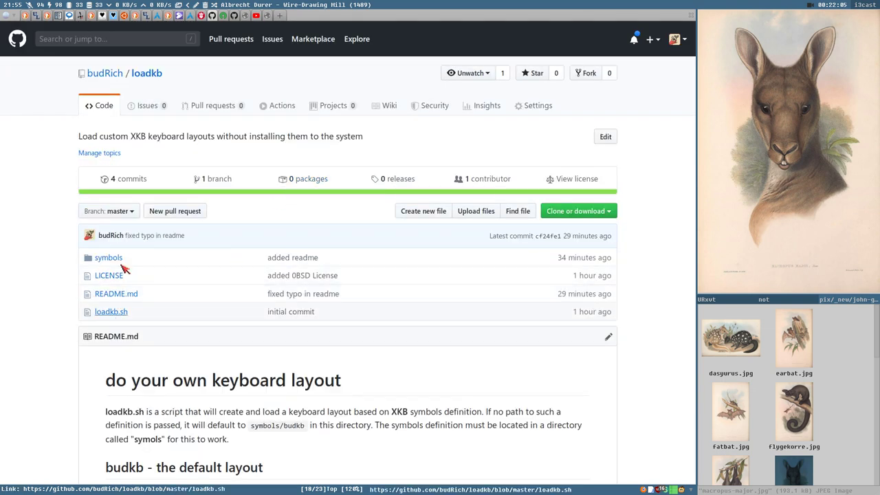
scroll(318, 412, down, 3)
scroll(213, 378, down, 3)
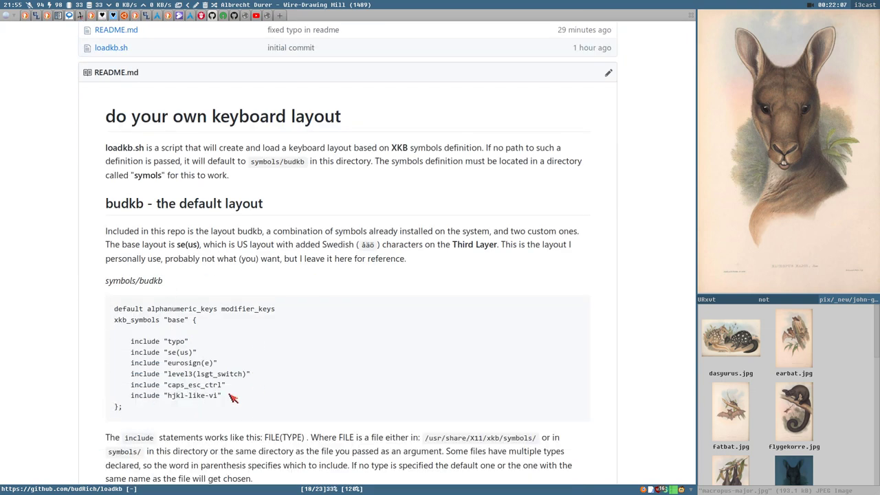
scroll(157, 158, up, 5)
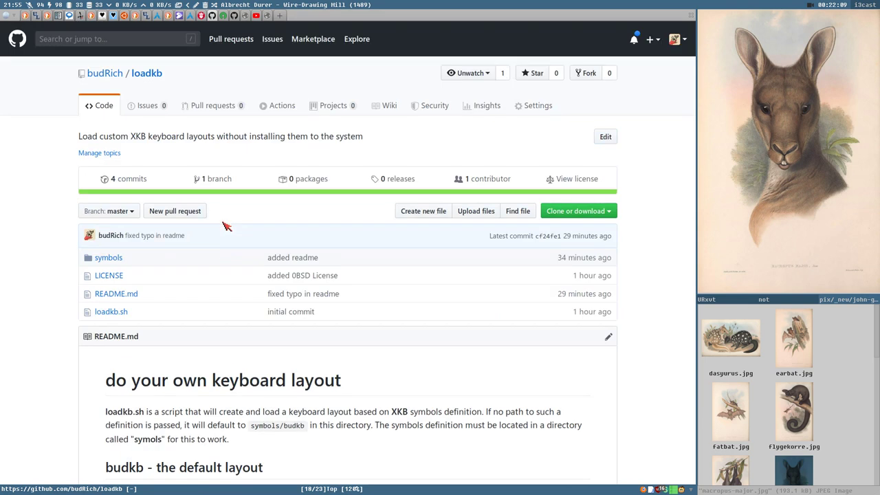
scroll(276, 367, down, 5)
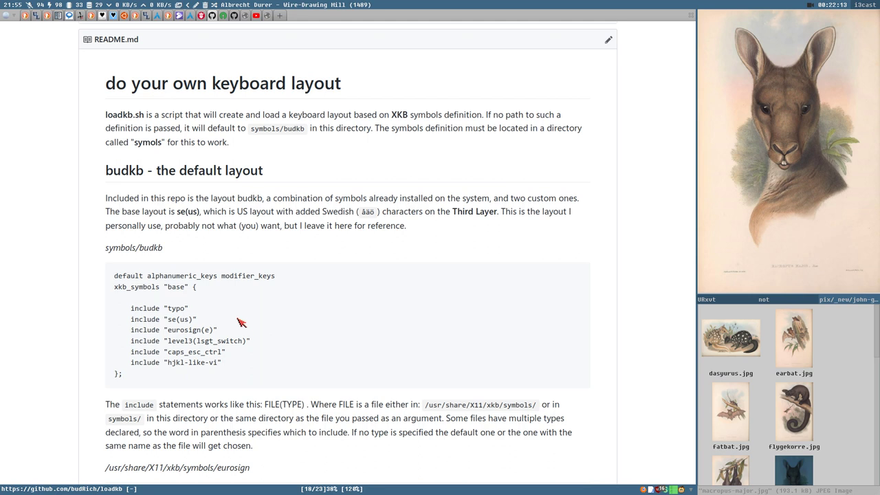
scroll(155, 175, up, 3)
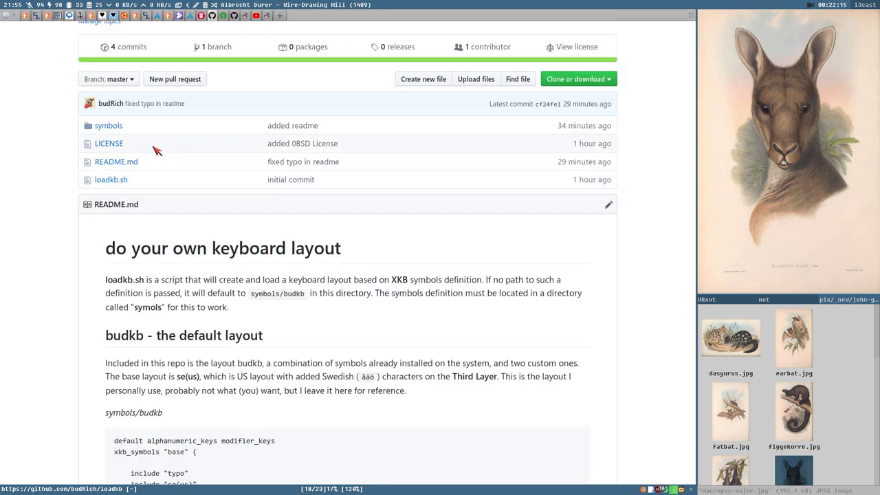
- Open the budkb file from the loadkb project's symbols folder in the editor and skim its include statements
key(super+Tab)
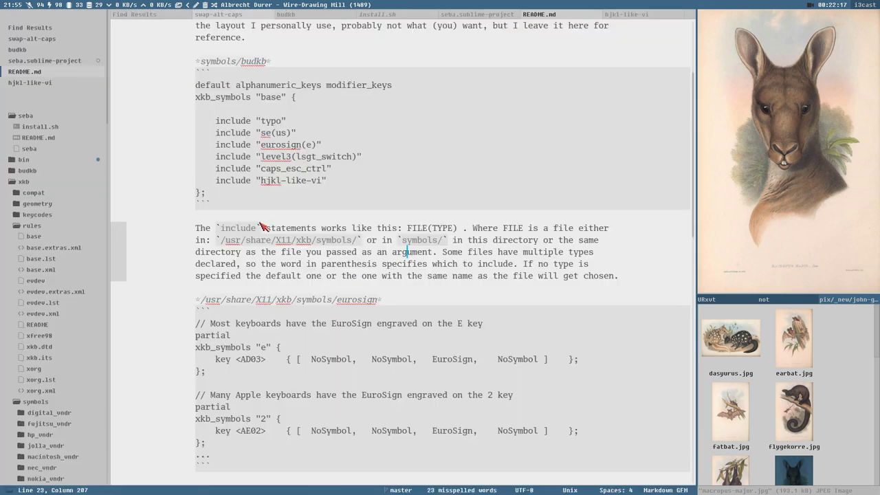
click(22, 182)
click(36, 215)
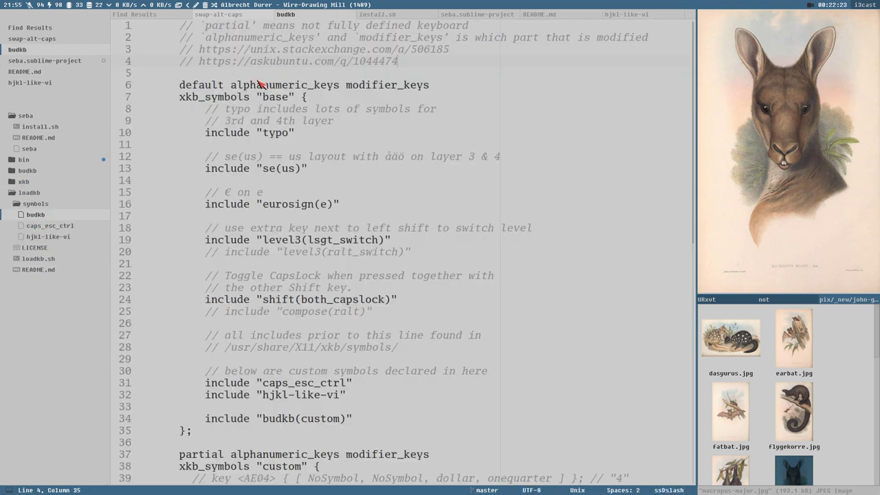
scroll(327, 137, down, 3)
scroll(340, 227, up, 3)
scroll(395, 293, down, 3)
scroll(378, 255, up, 3)
- Open the charvolant.org xkb.html link from the loadkb README's links section in a new tab and skim the guide's contents
key(super+2)
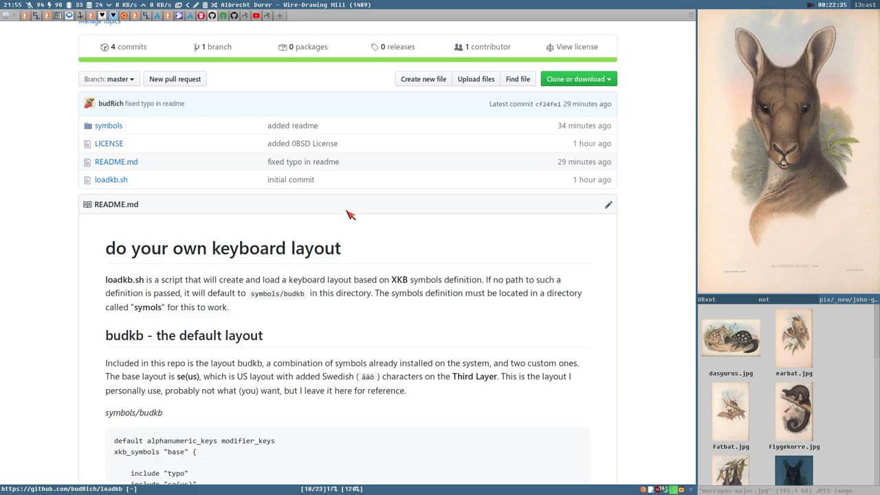
scroll(307, 185, up, 1)
scroll(300, 268, down, 5)
scroll(292, 288, down, 6)
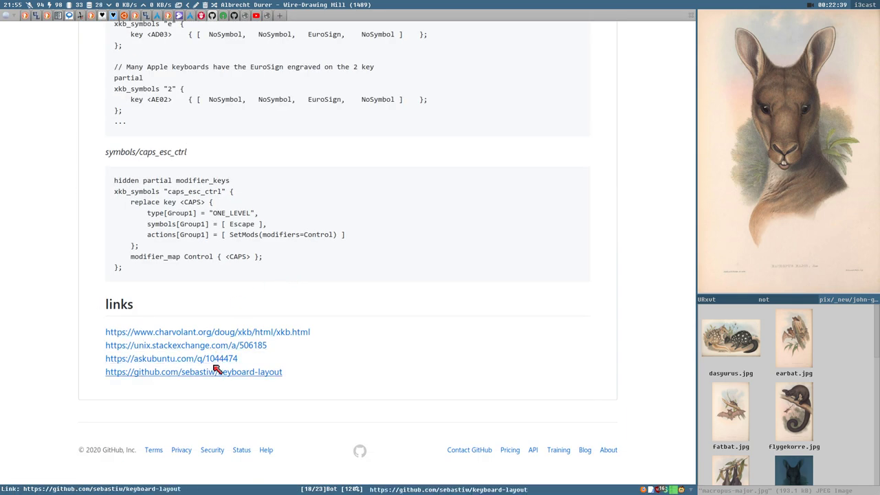
middle_click(225, 332)
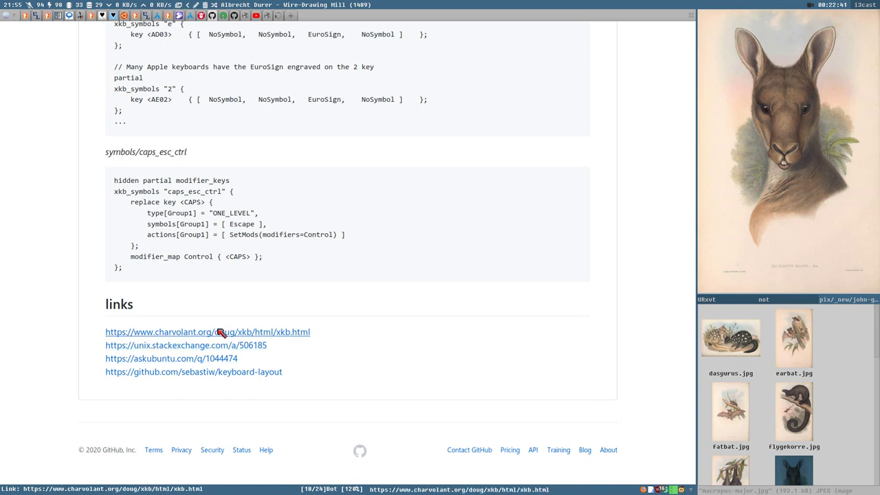
click(279, 15)
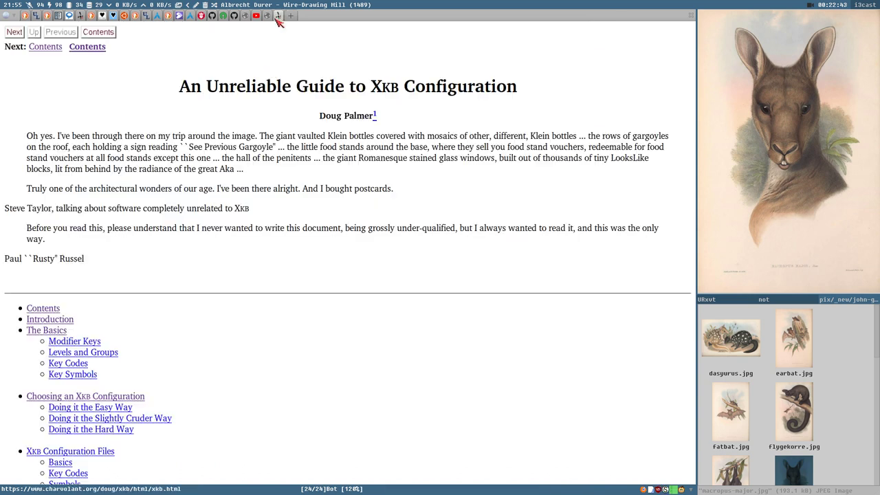
scroll(405, 233, down, 4)
scroll(403, 242, up, 4)
- Return to the budkb file in the editor and select the word "default" on line 6
key(super+k)
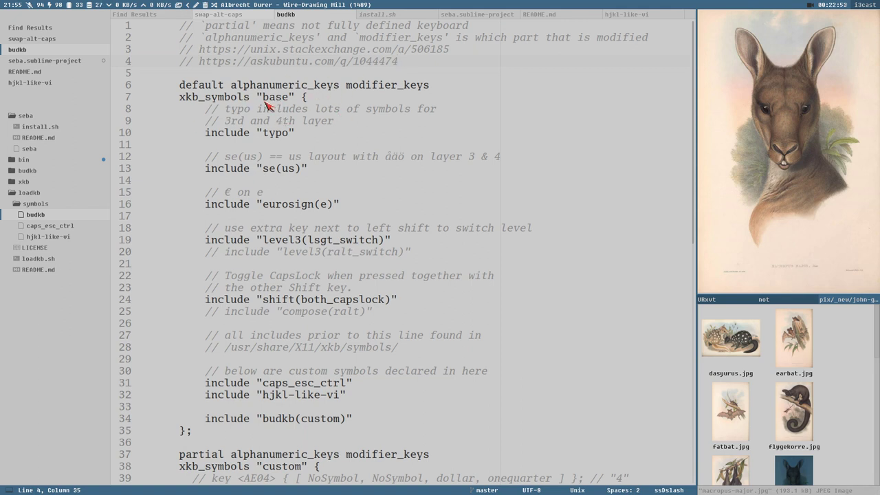
double_click(185, 88)
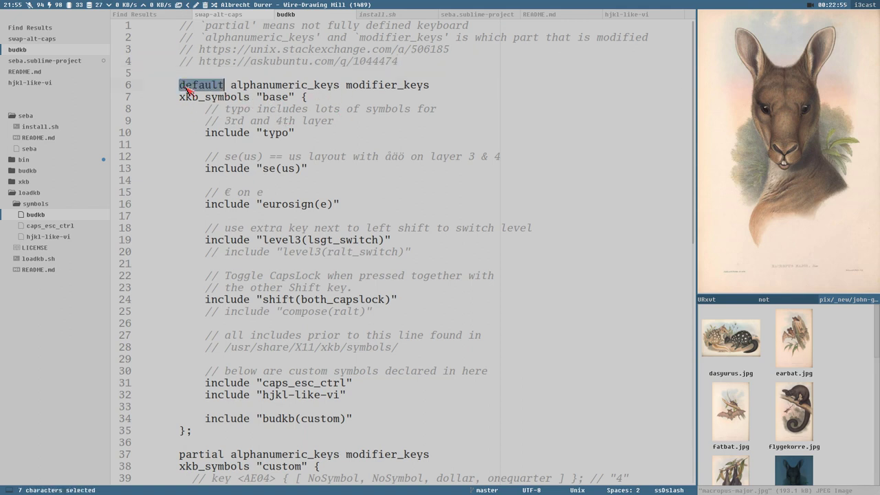
- Compare the two section declarations in budkb by alternately highlighting "default" on line 6 and "partial" on line 37
double_click(199, 456)
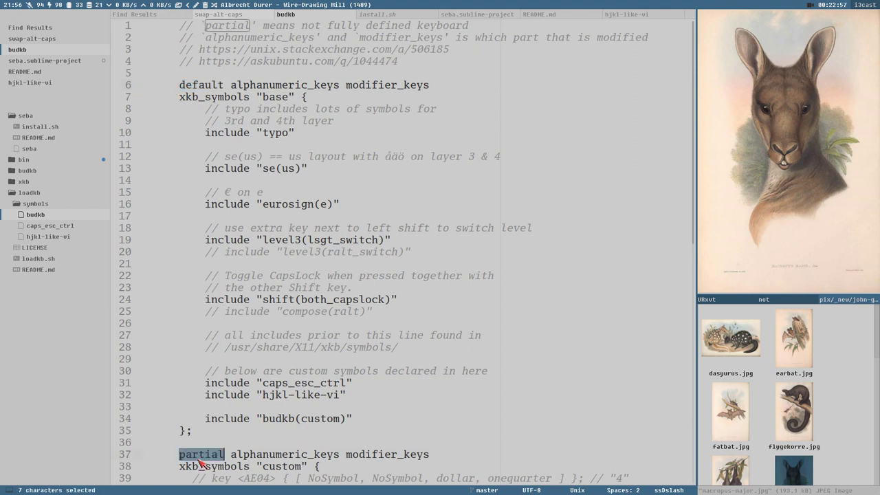
double_click(197, 86)
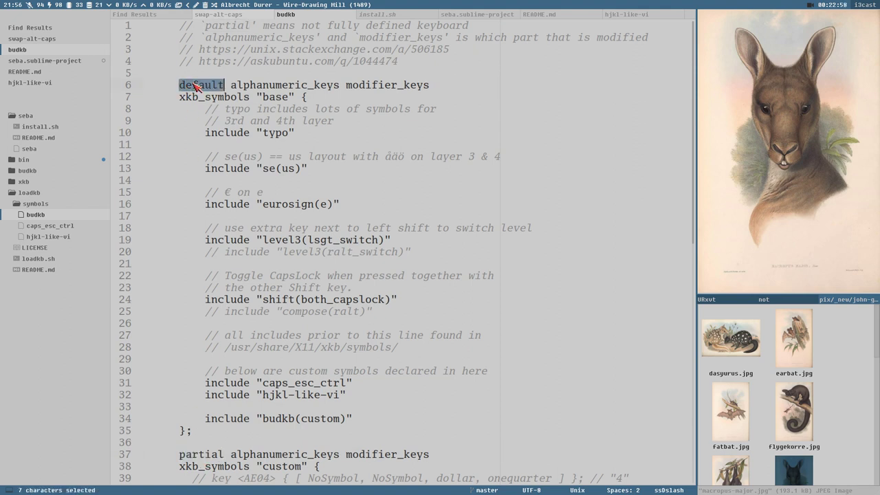
double_click(210, 457)
scroll(204, 115, down, 1)
scroll(204, 115, up, 1)
click(200, 85)
double_click(199, 86)
click(201, 457)
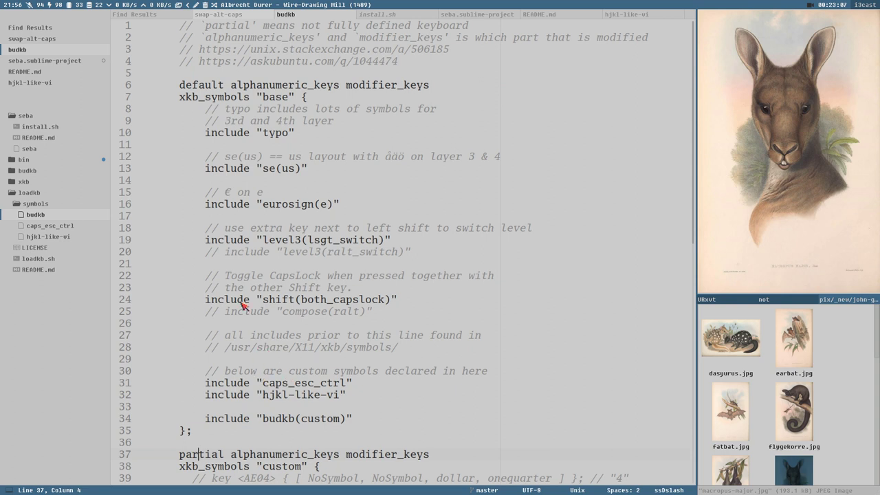
- Highlight the alphanumeric_keys and modifier_keys flags in the line 6 declaration
double_click(252, 92)
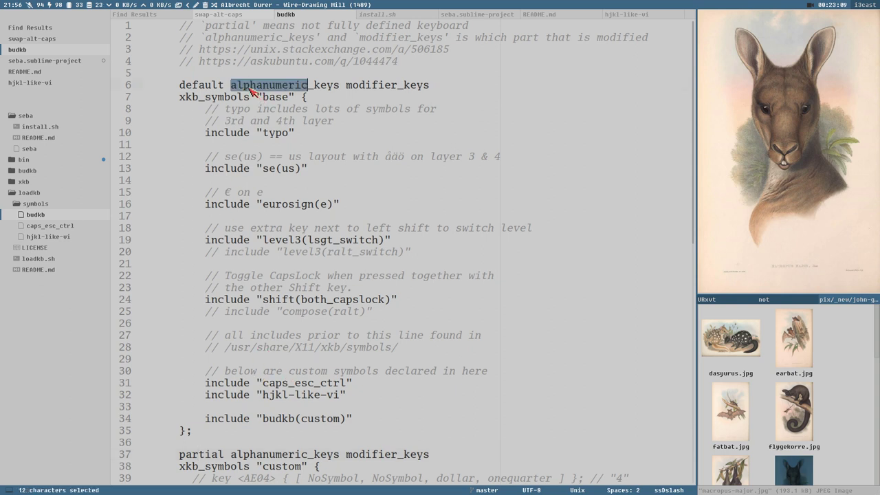
drag(340, 89, 233, 85)
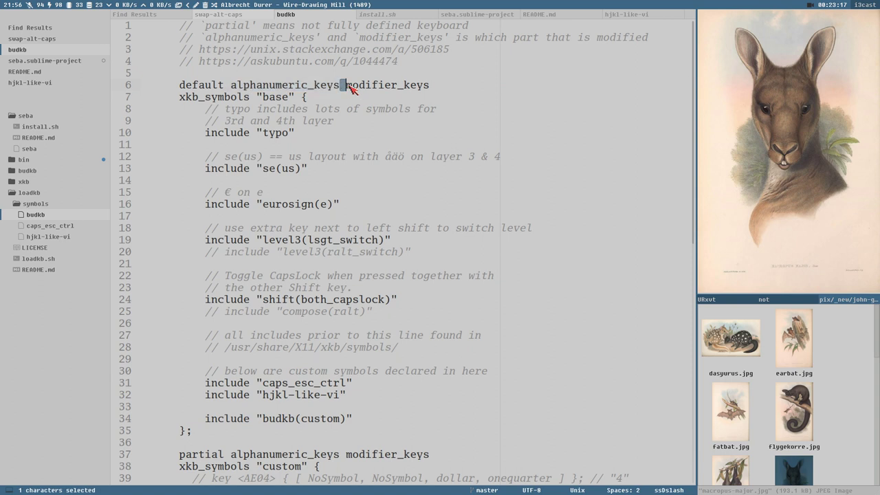
drag(343, 86, 431, 88)
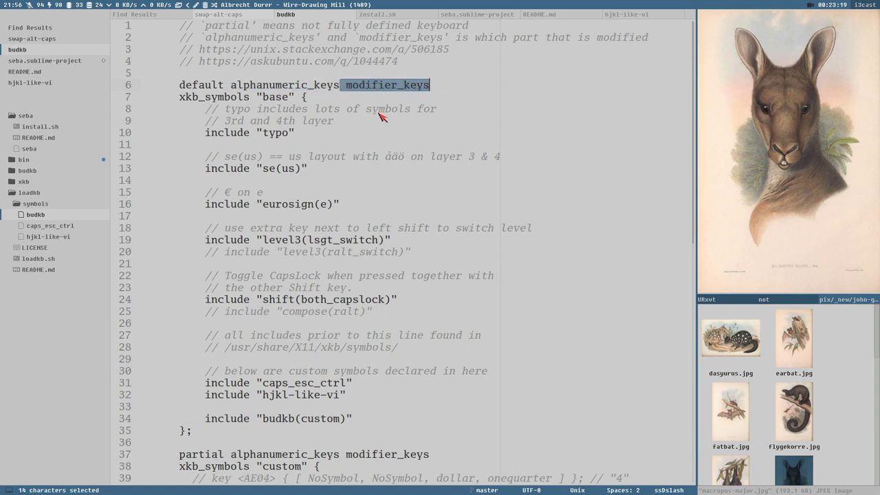
click(291, 84)
click(384, 83)
click(372, 86)
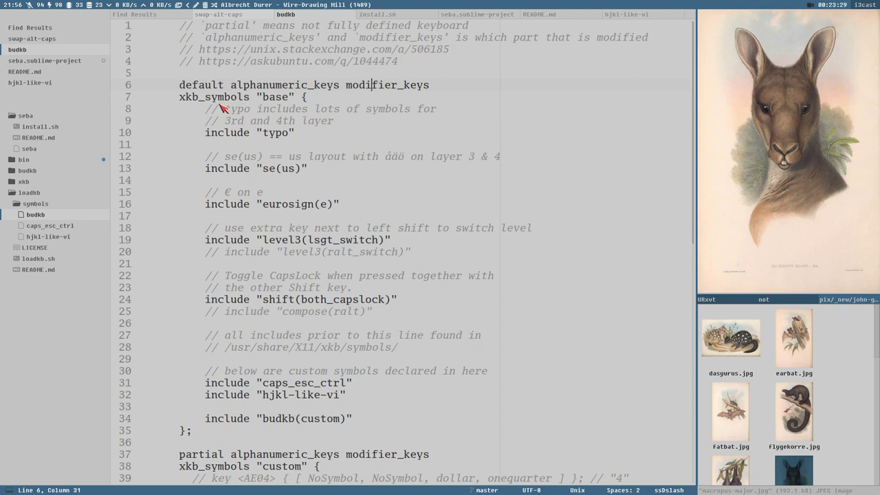
- Highlight the section name "base" on line 7 and the include "typo" statement on line 10
drag(258, 96, 296, 102)
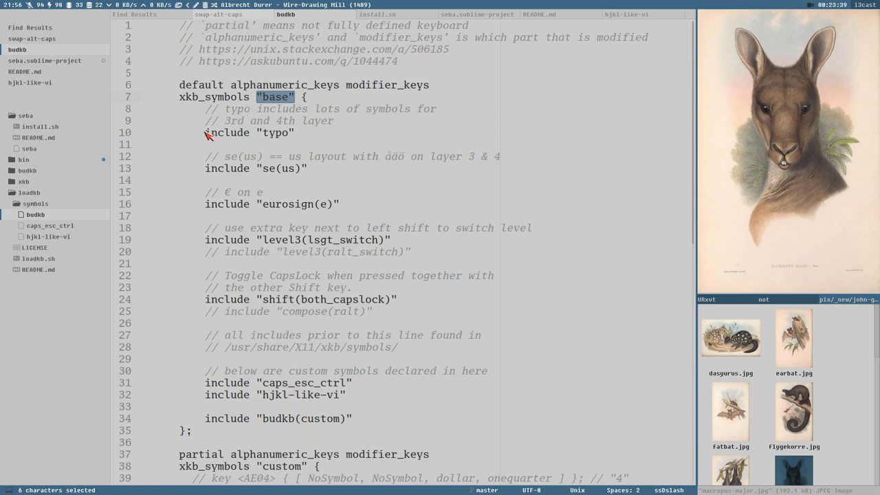
drag(207, 134, 251, 135)
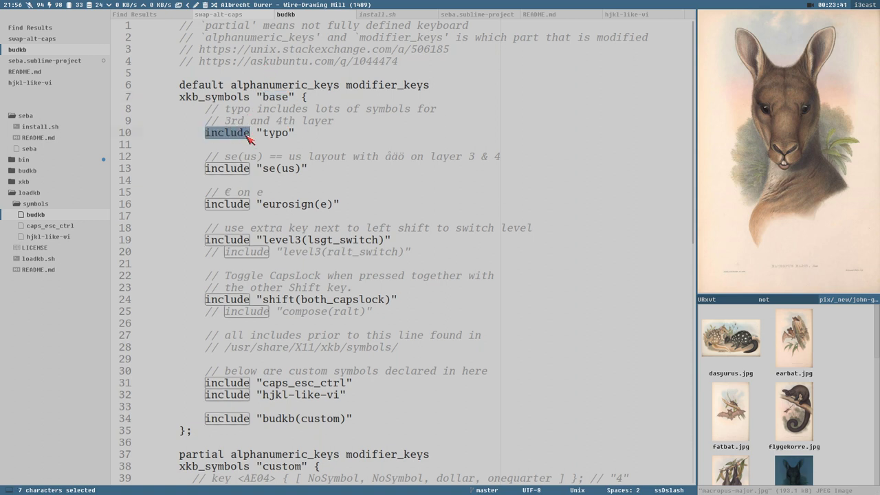
click(234, 138)
double_click(225, 138)
drag(263, 134, 290, 138)
click(287, 135)
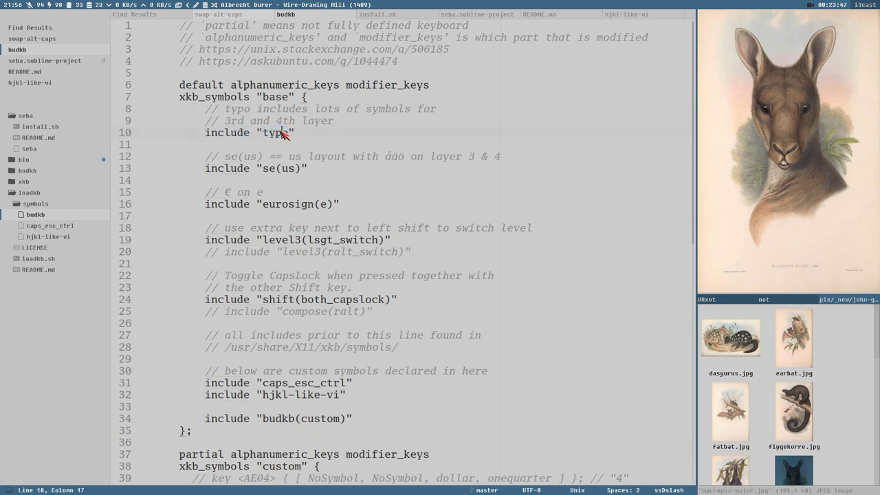
- Open the typo file from the xkb project's symbols folder and bring up the move/rename prompt with its full path
click(25, 183)
click(31, 228)
click(34, 239)
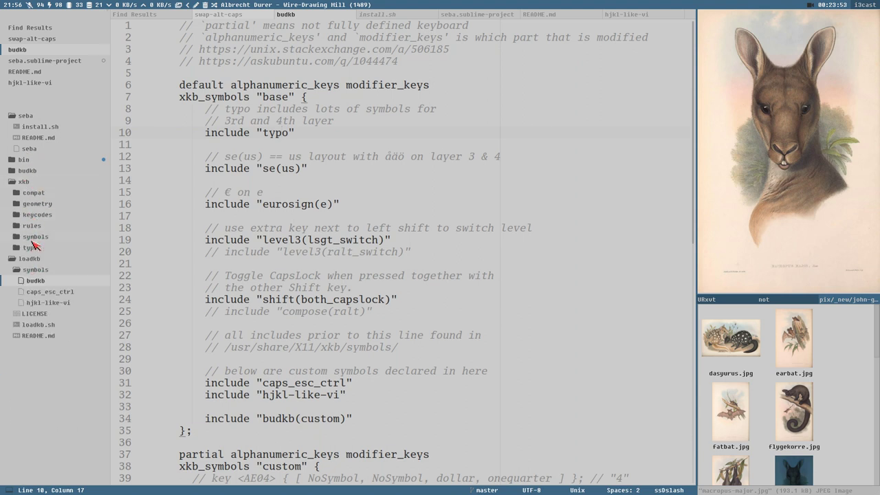
click(36, 236)
scroll(45, 255, down, 5)
scroll(43, 256, down, 20)
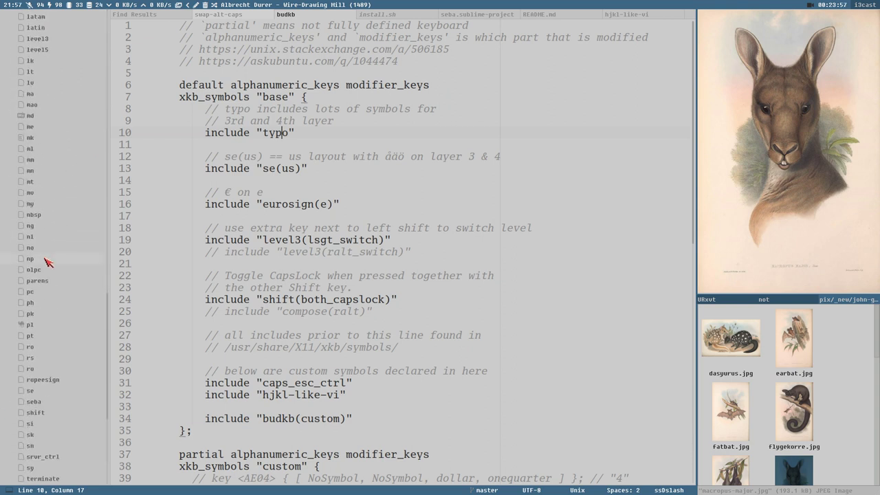
scroll(51, 381, down, 5)
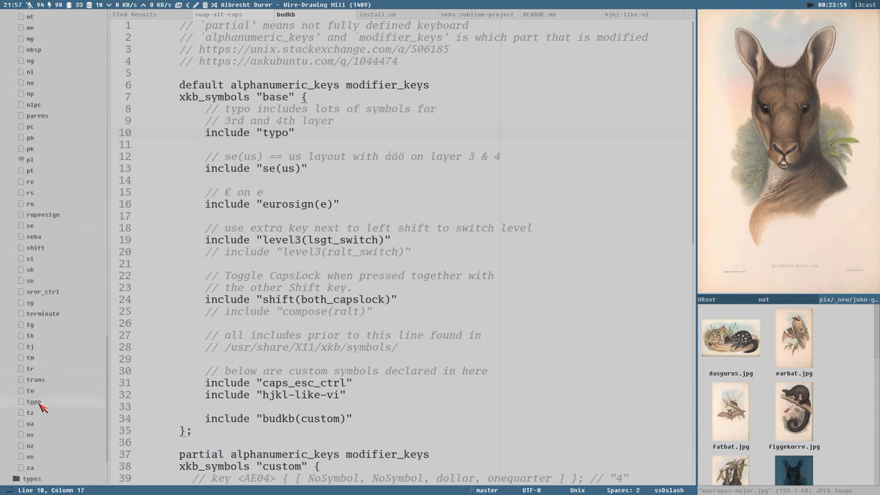
click(35, 401)
click(299, 347)
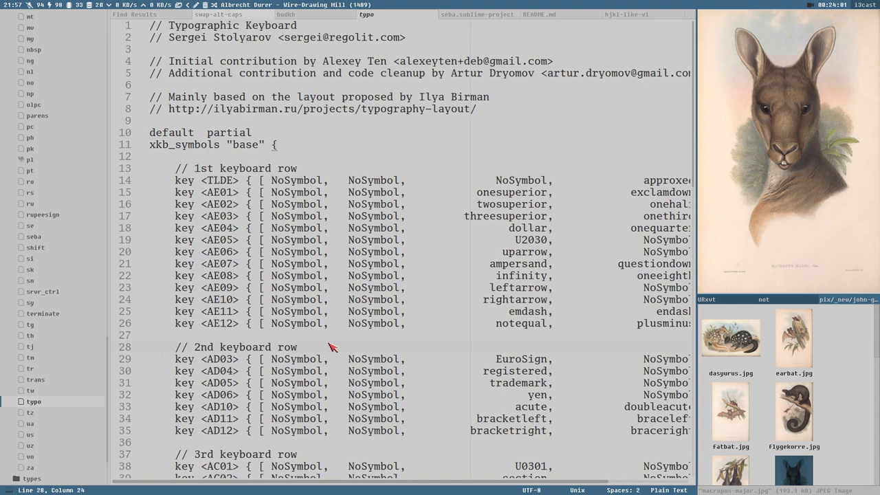
key(F2)
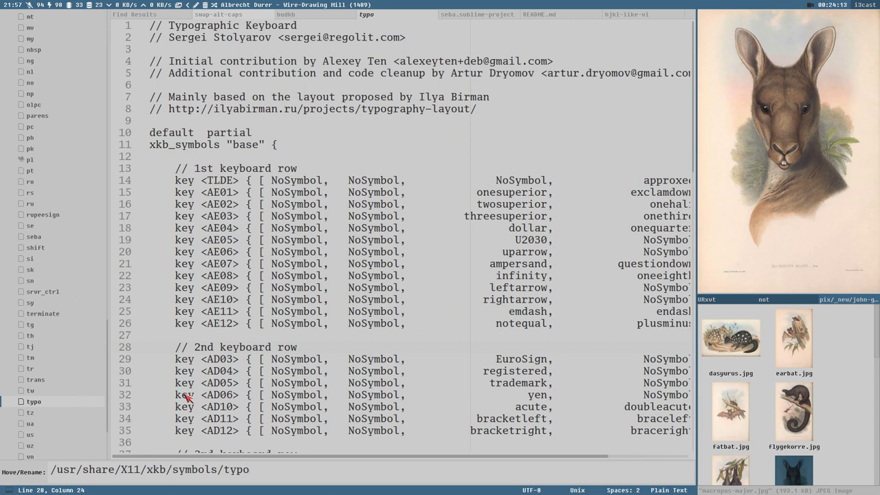
- Open the se symbols file and skim its Swedish layout variants
click(38, 231)
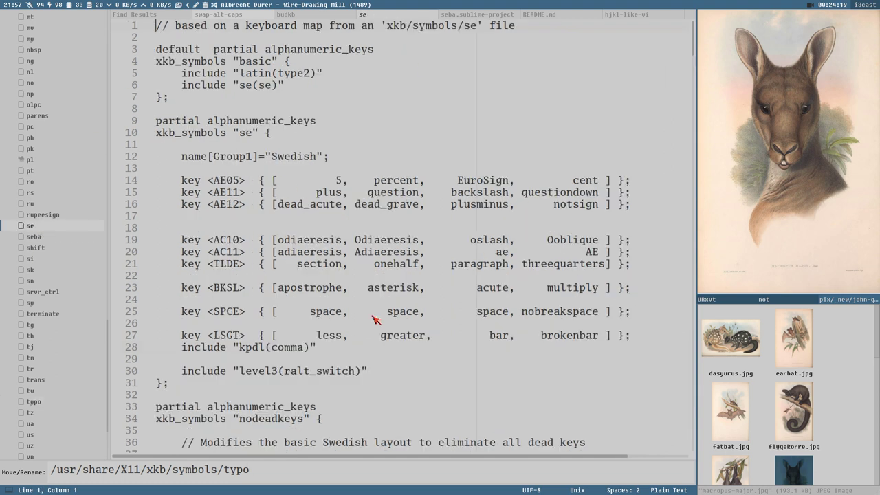
scroll(476, 129, down, 18)
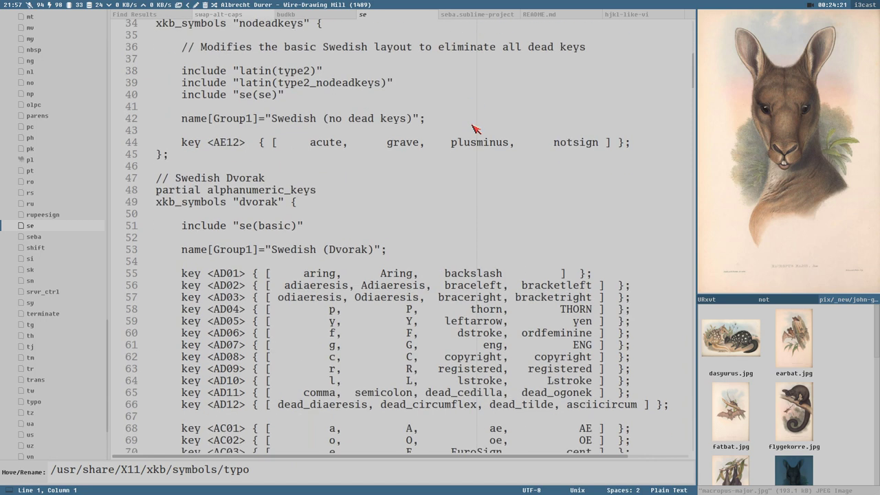
scroll(236, 171, up, 18)
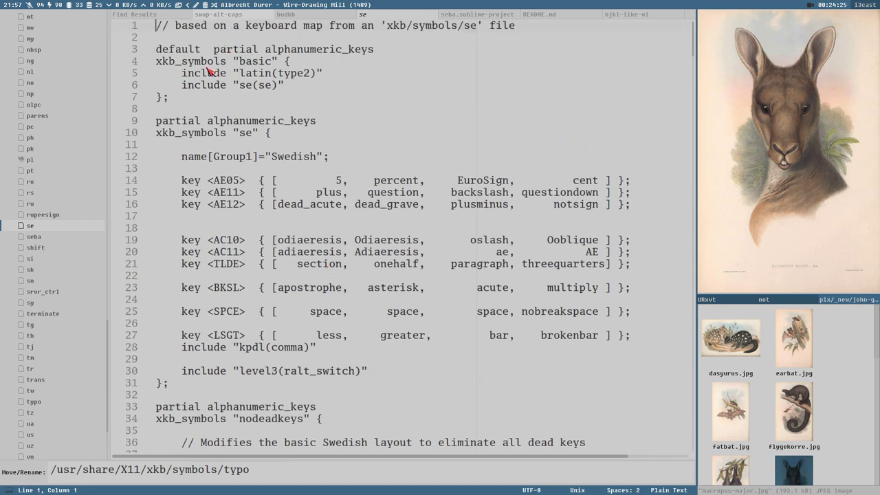
- Highlight the section names "basic" on line 4 and "se" on line 10 of the se file
double_click(252, 61)
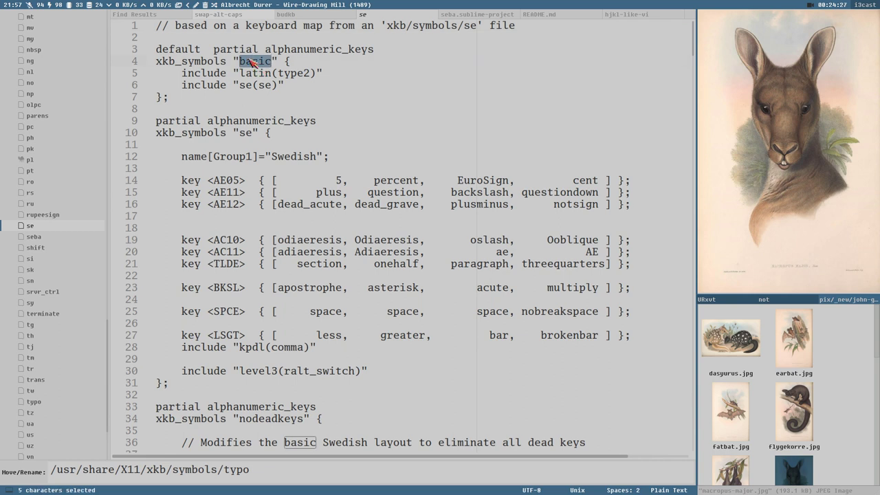
click(268, 62)
double_click(253, 61)
double_click(247, 134)
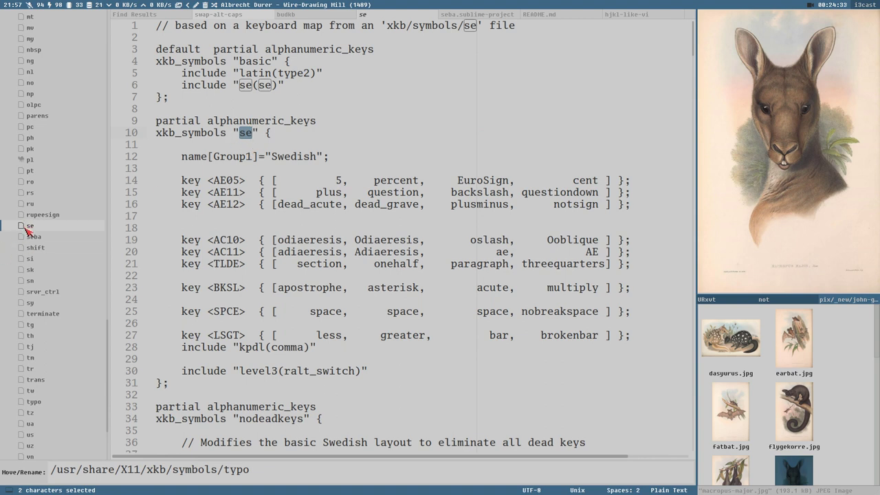
triple_click(157, 132)
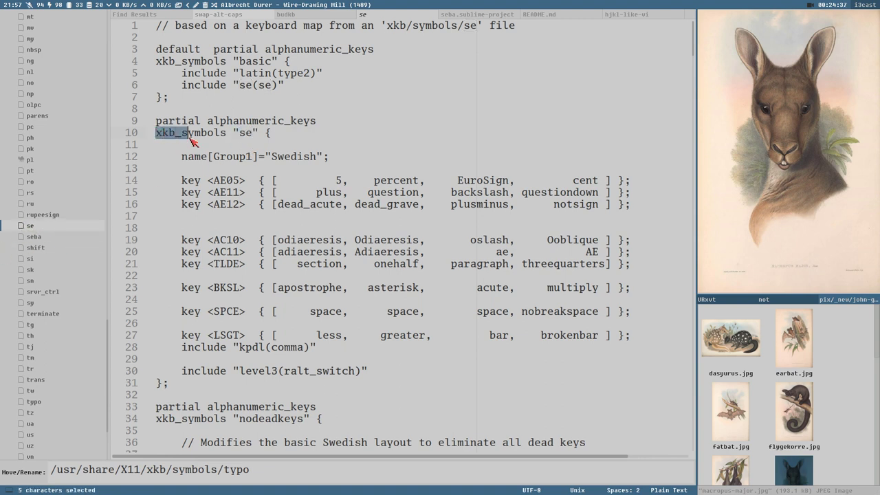
- Select the whole default "basic" section, then highlight its "se(se)" include on line 6
triple_click(158, 51)
key(shift+Down)
key(shift+Down)
key(shift+Down)
key(shift+Down)
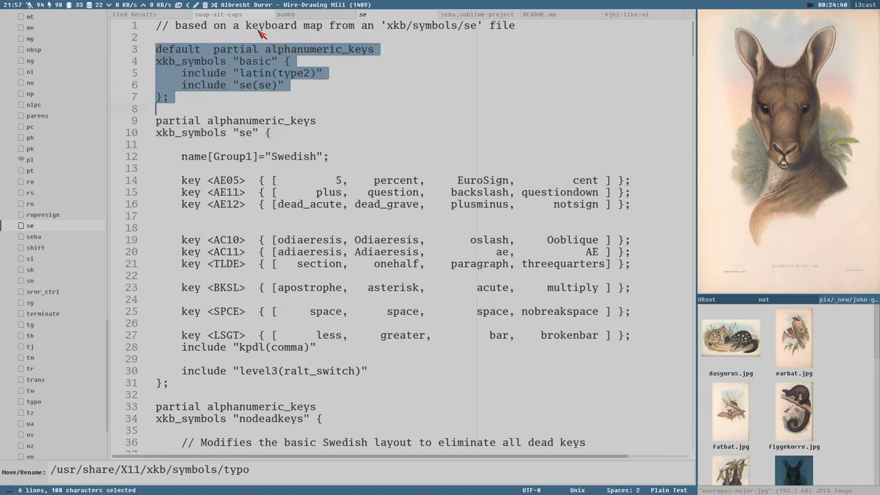
drag(234, 86, 292, 91)
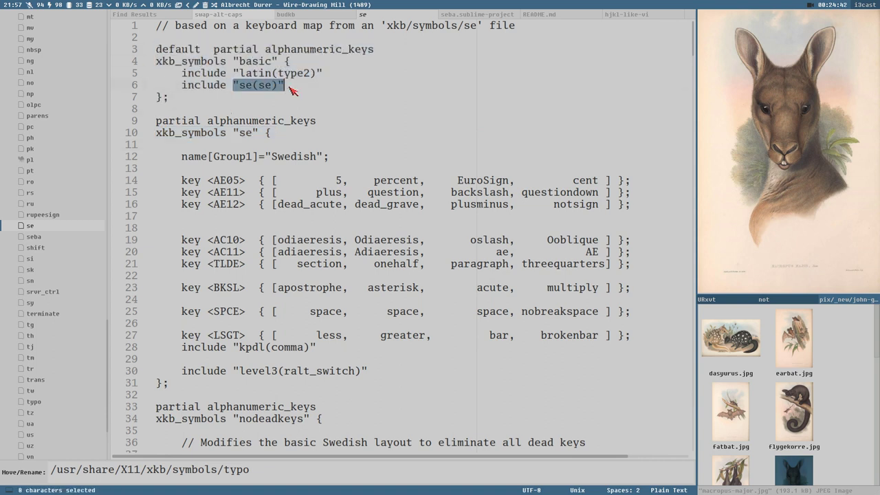
- Highlight the "default partial alphanumeric_keys" declaration on line 3, then select the "basic" section from line 3 to line 7
double_click(175, 53)
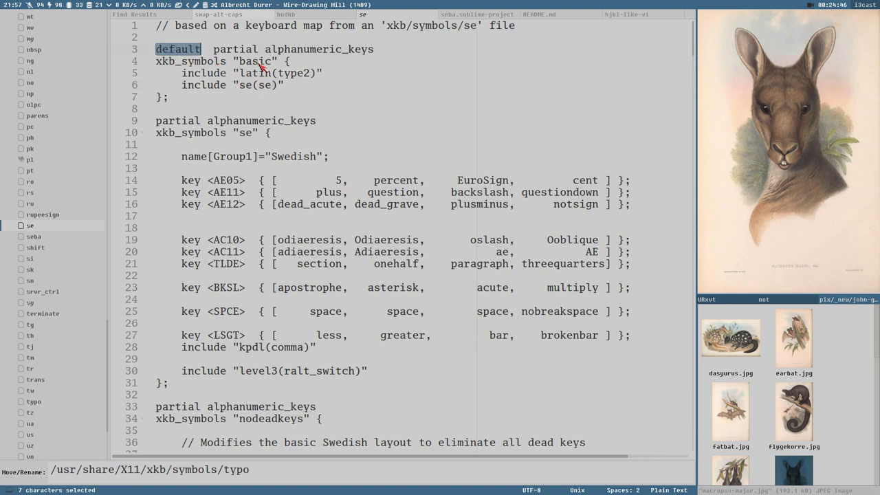
drag(175, 50, 371, 50)
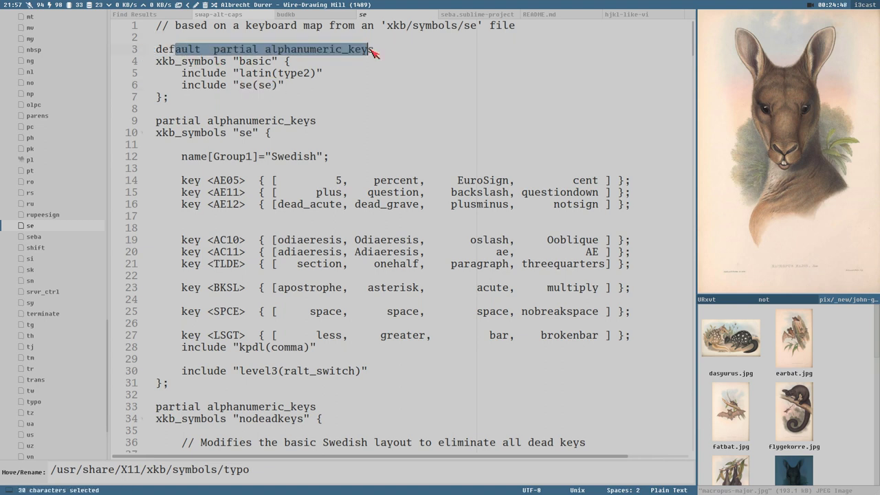
click(214, 50)
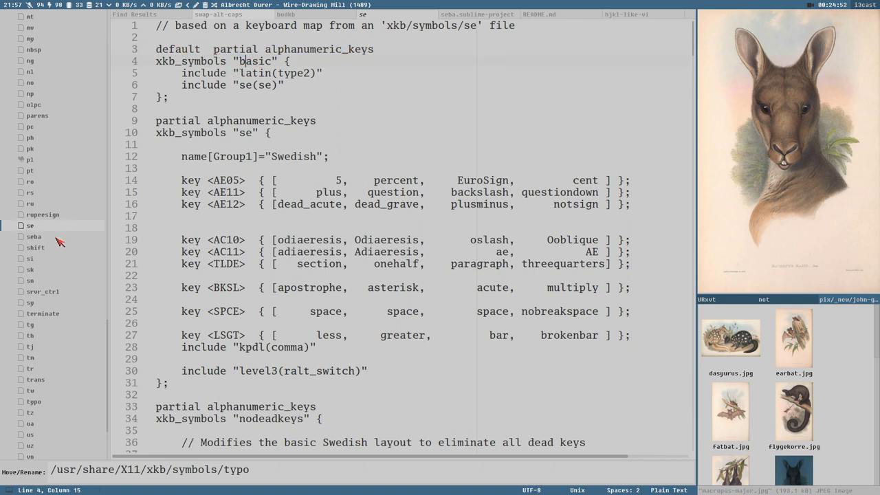
drag(157, 48, 360, 96)
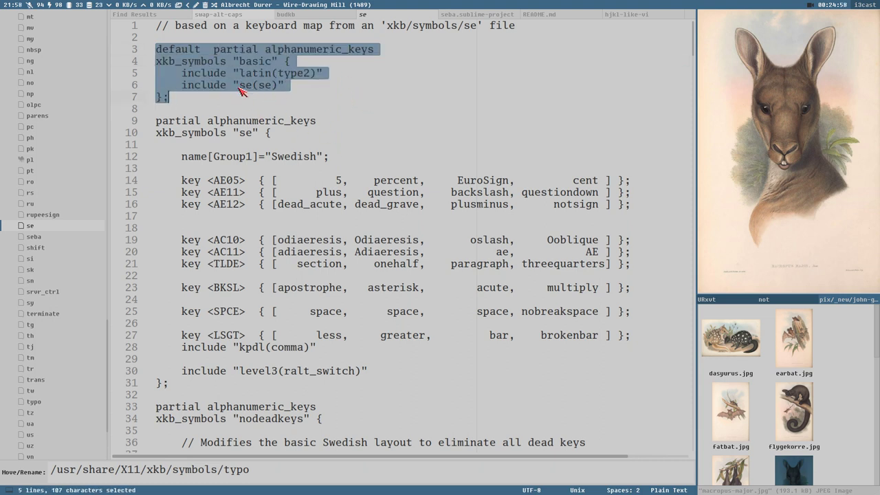
- Match the "se(se)" include with the "se" section name on line 10, then highlight the "latin(type2)" include
drag(235, 85, 302, 91)
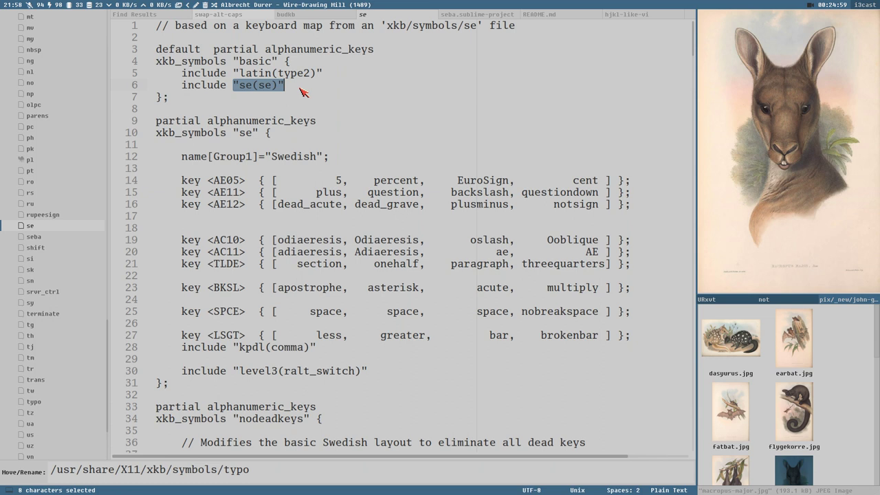
click(233, 132)
drag(232, 132, 262, 134)
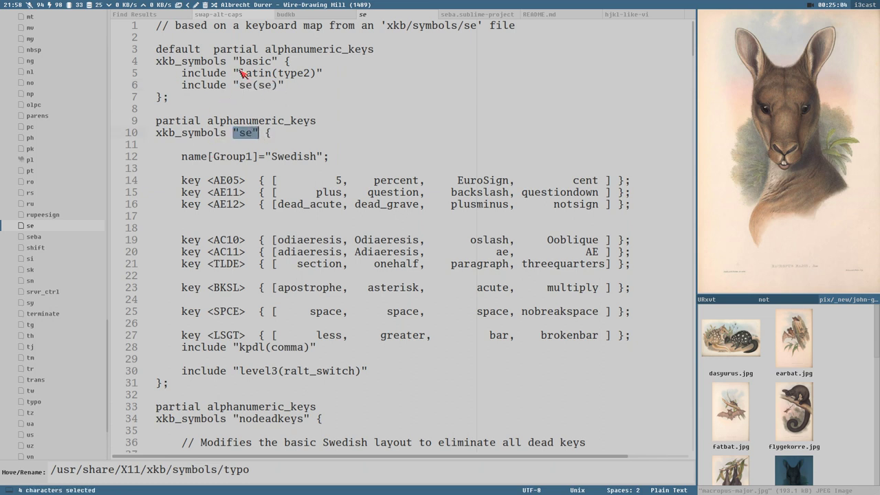
drag(233, 72, 332, 73)
- Highlight "nodeadkeys" on line 34 and examine the nodeadkeys and Swedish Dvorak sections of the se file
scroll(302, 73, down, 8)
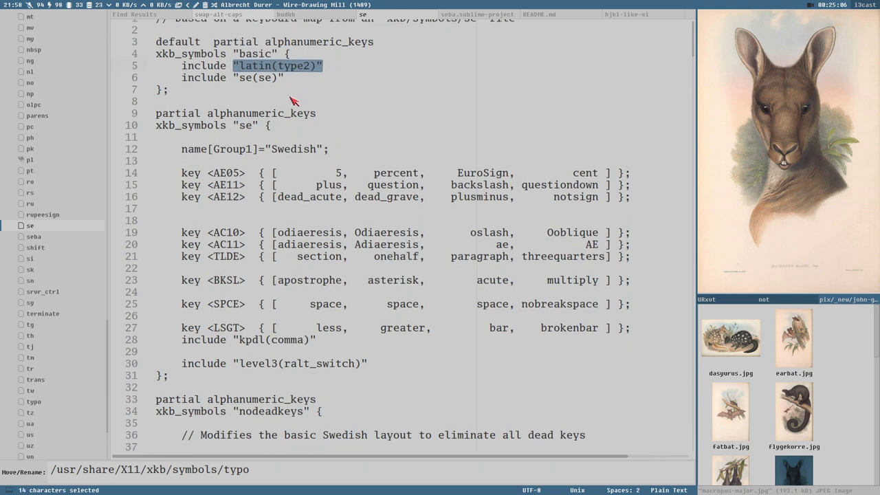
scroll(379, 207, down, 2)
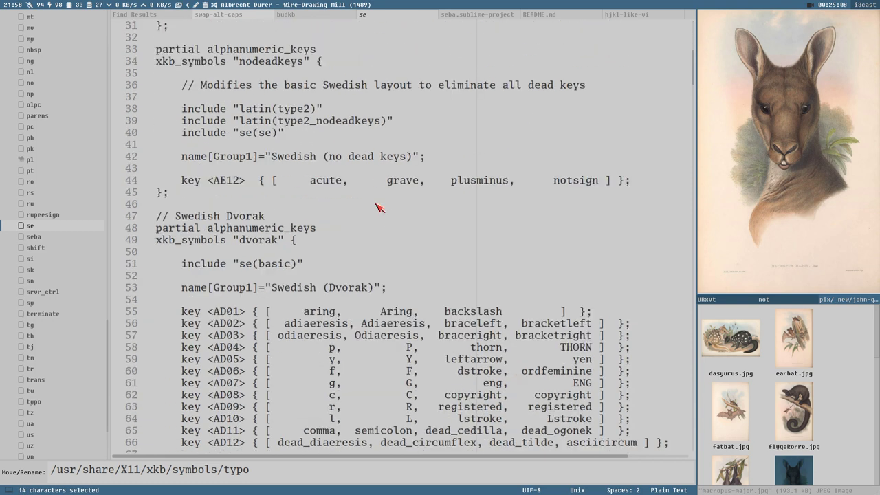
double_click(263, 61)
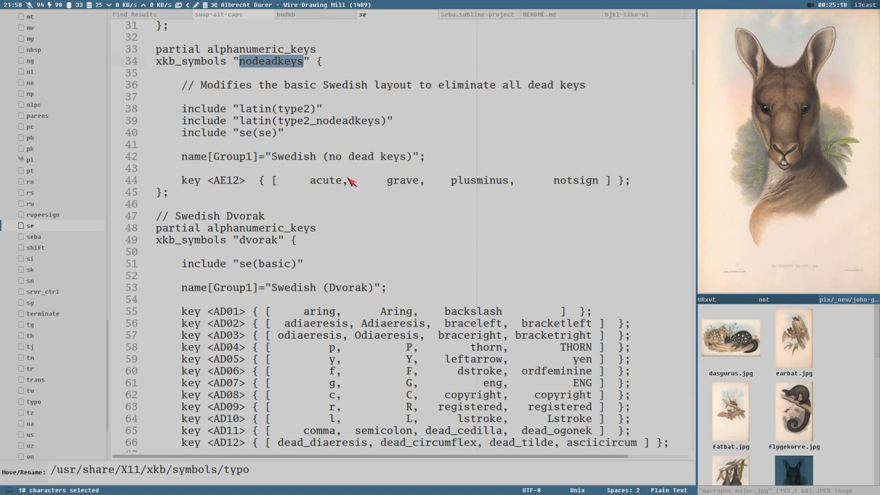
scroll(387, 173, down, 5)
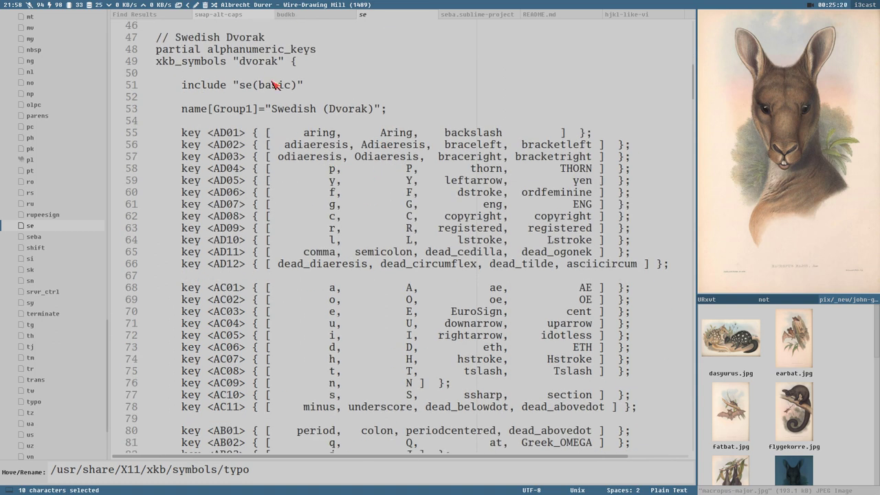
scroll(242, 42, down, 3)
scroll(296, 120, up, 4)
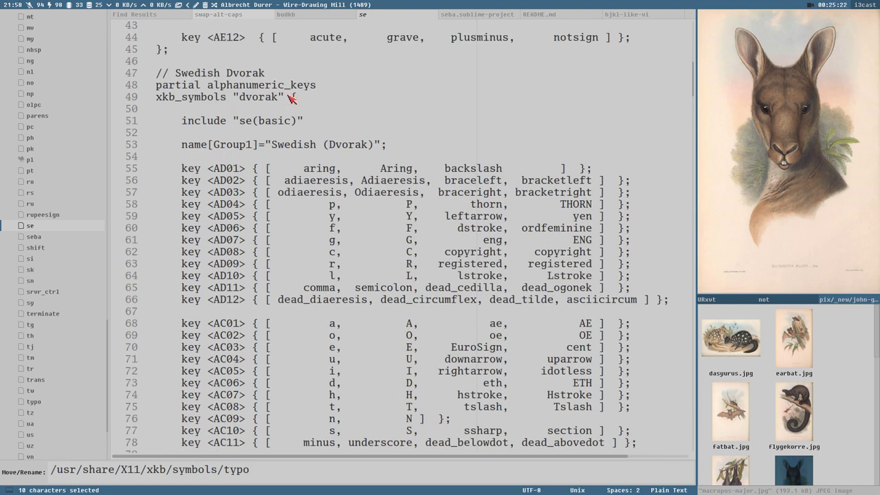
scroll(282, 132, up, 4)
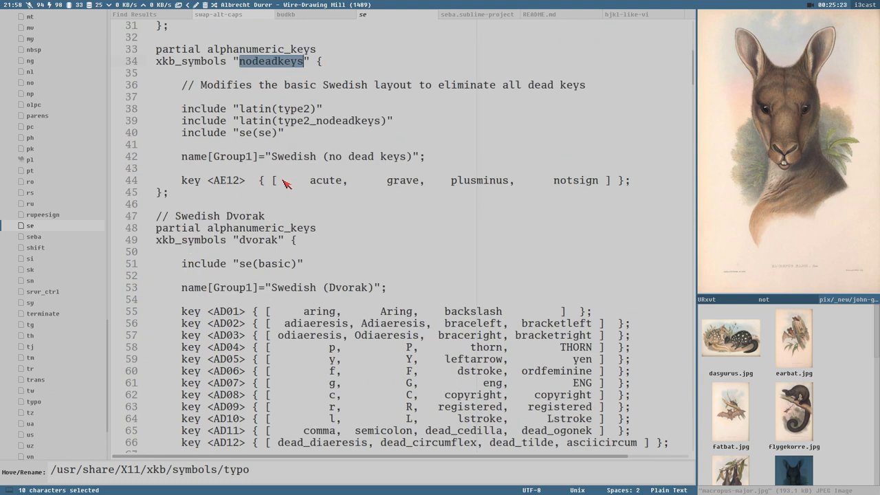
- Highlight the "dvorak" section name on line 49, then reopen the custom budkb symbols file
double_click(254, 240)
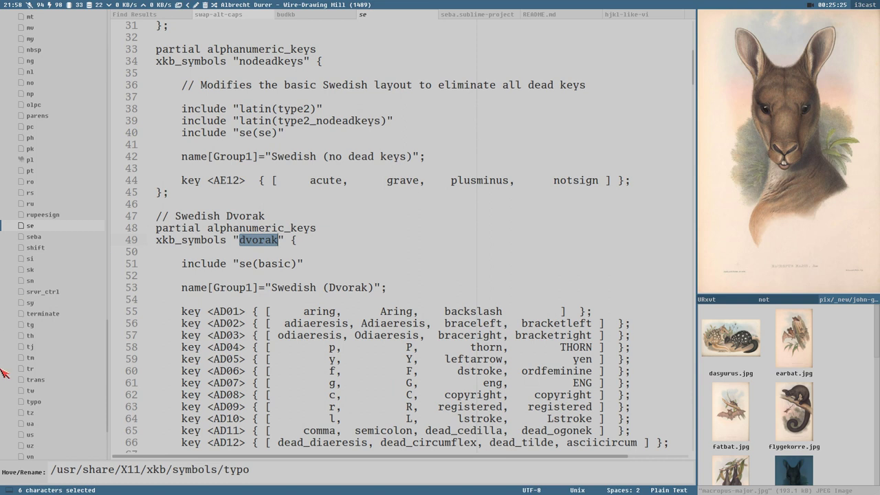
scroll(44, 371, down, 3)
click(44, 398)
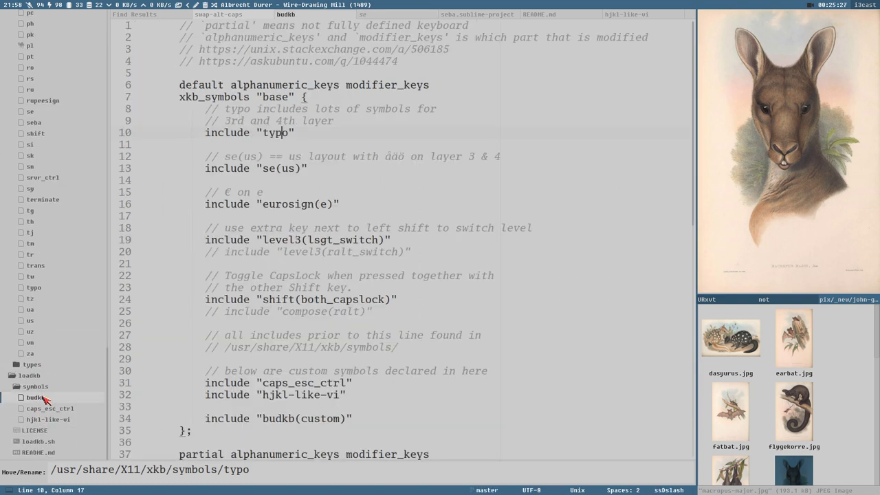
- Highlight "se" and then "us" in the "se(us)" include on line 13 of budkb
double_click(275, 172)
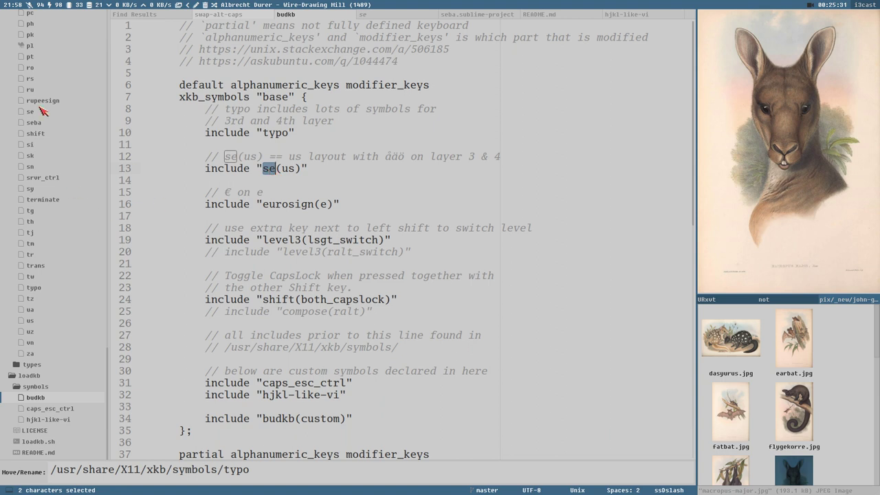
scroll(46, 188, up, 6)
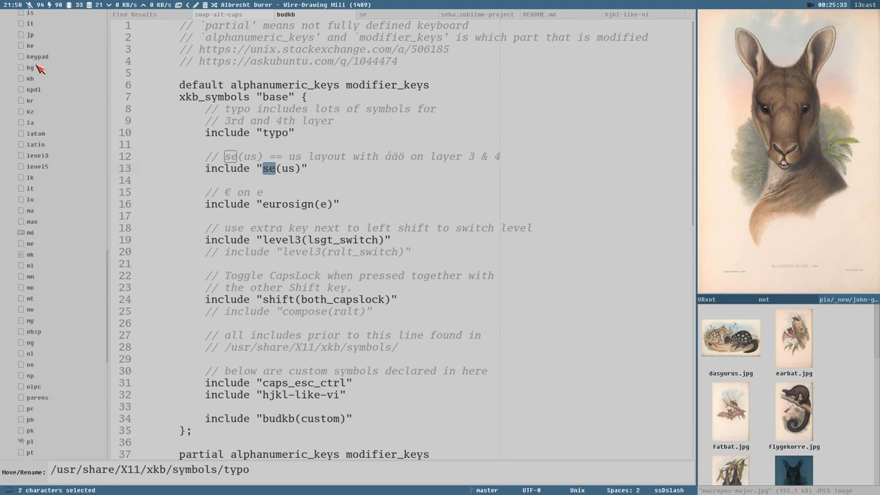
scroll(28, 233, down, 6)
double_click(287, 169)
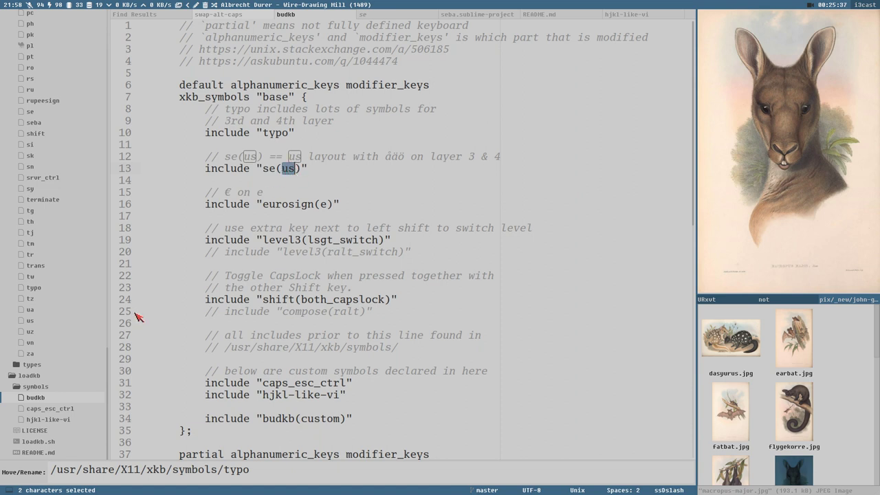
scroll(53, 203, up, 1)
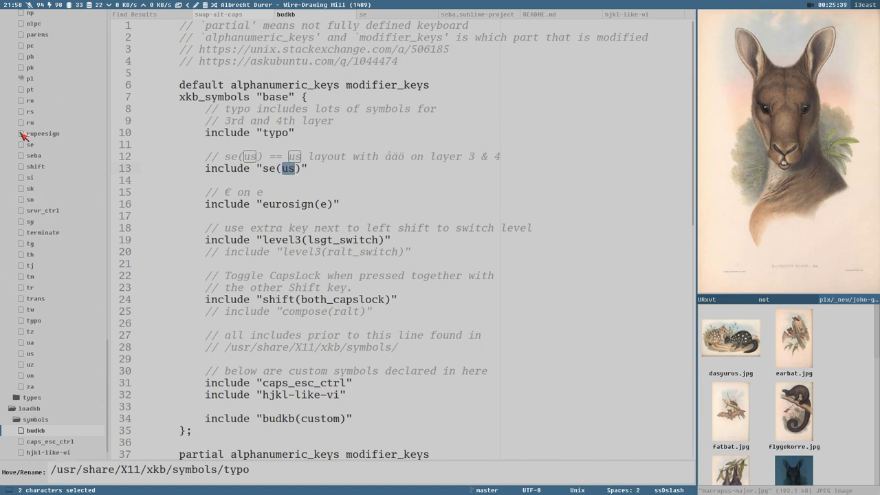
double_click(288, 169)
- Open the se symbols file, find its "us" section and highlight the section name on line 307
click(29, 146)
scroll(308, 199, down, 4)
scroll(303, 184, down, 20)
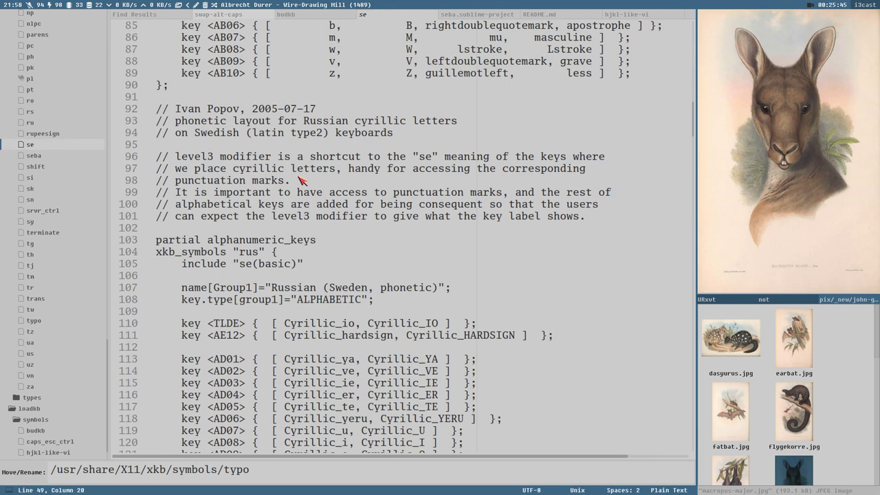
scroll(318, 193, down, 12)
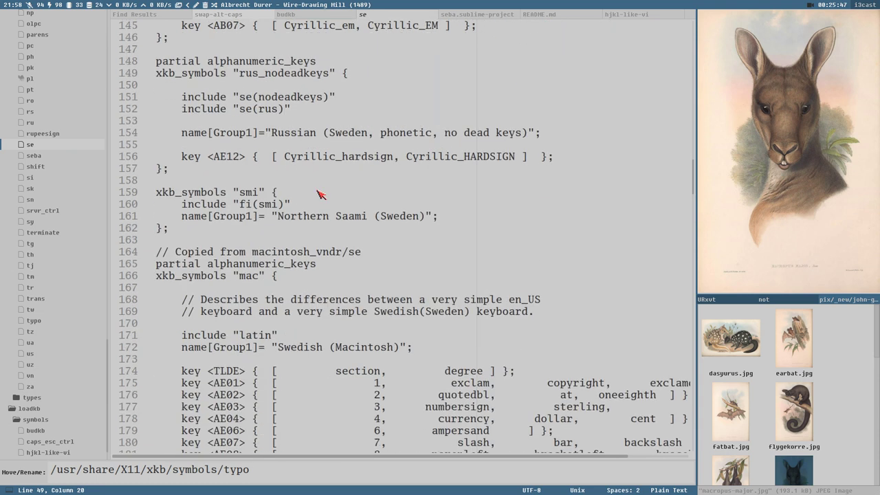
scroll(318, 194, down, 20)
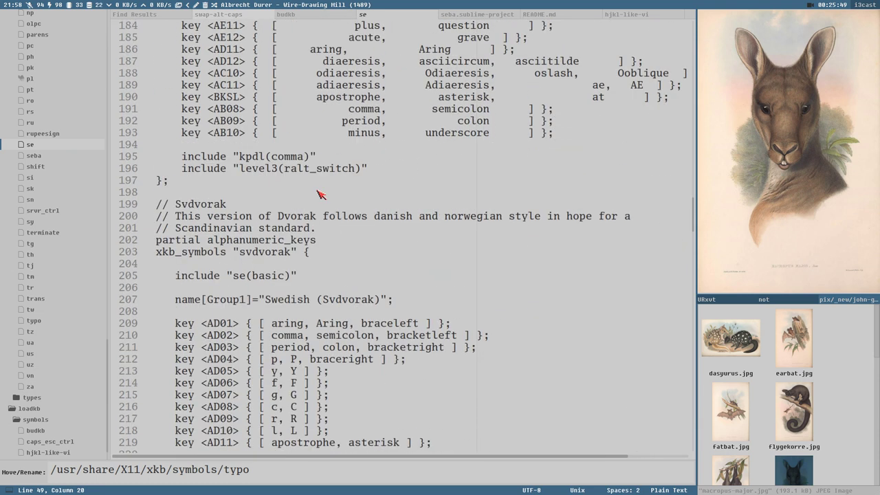
scroll(346, 208, down, 15)
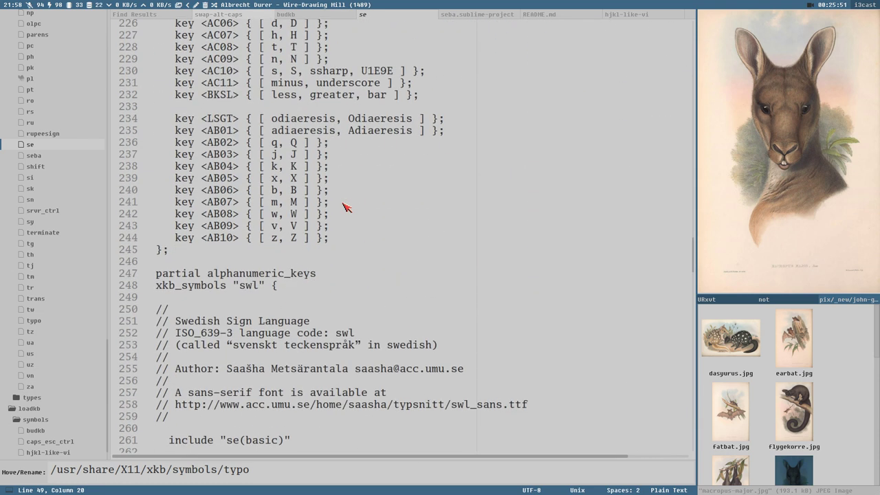
scroll(345, 208, down, 14)
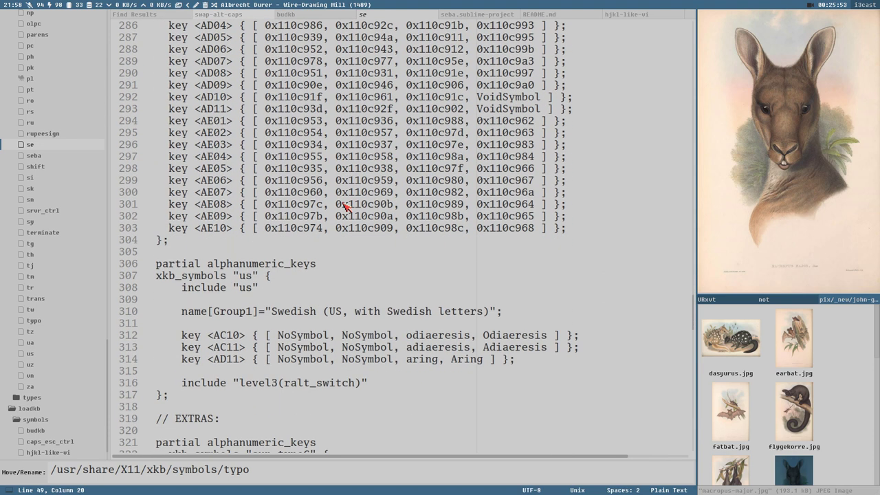
double_click(244, 133)
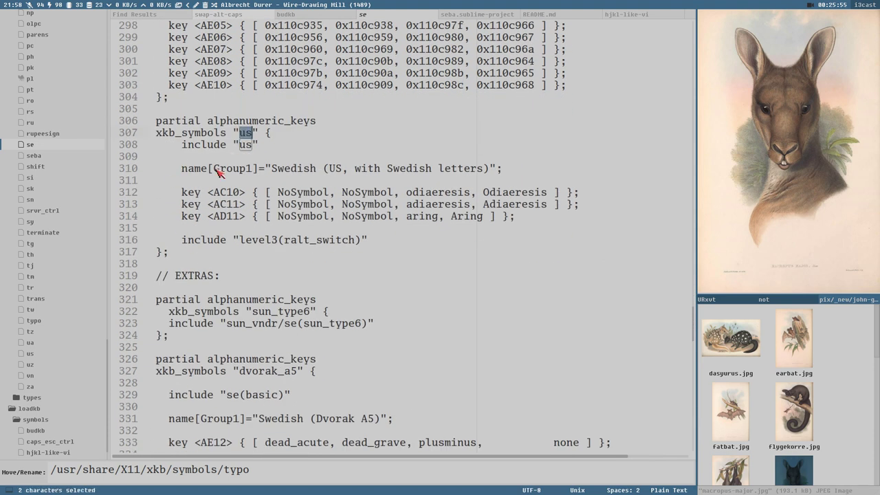
- Select the group name and key definitions on lines 310 to 314, then highlight "odiaeresis, Odiaeresis" on line 312
drag(180, 168, 538, 219)
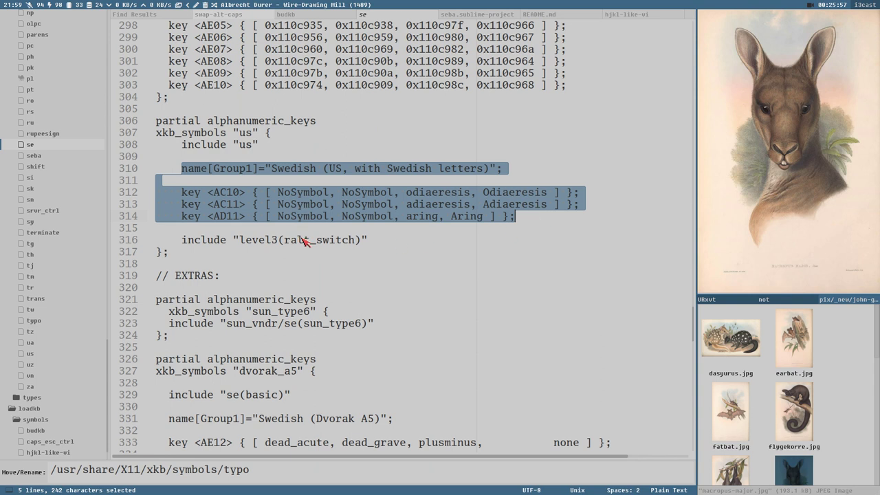
click(223, 207)
click(426, 192)
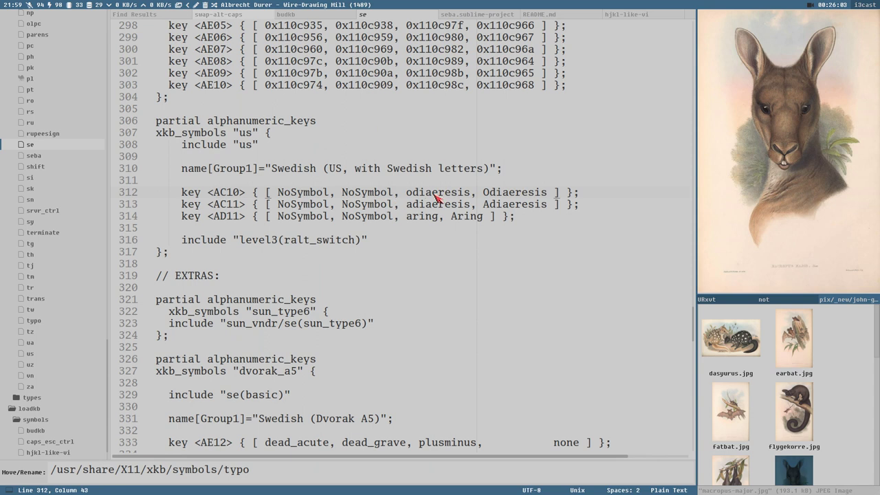
key(Down)
key(Down)
drag(400, 193, 550, 195)
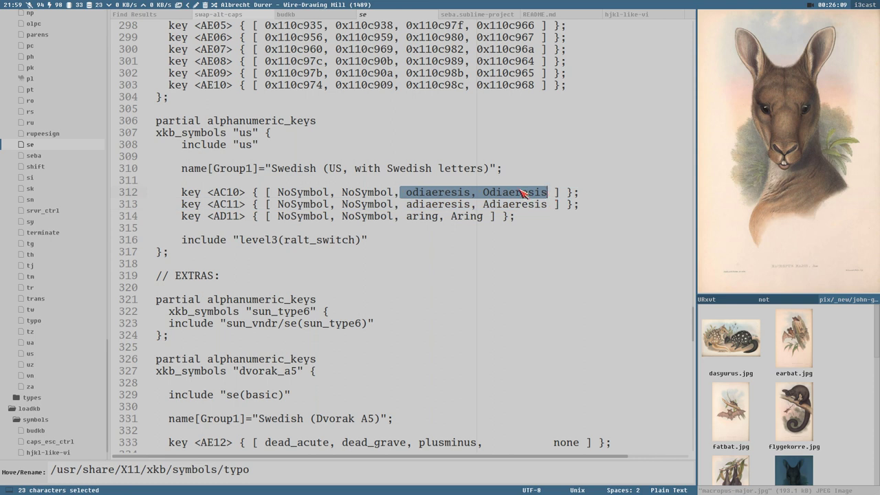
click(310, 194)
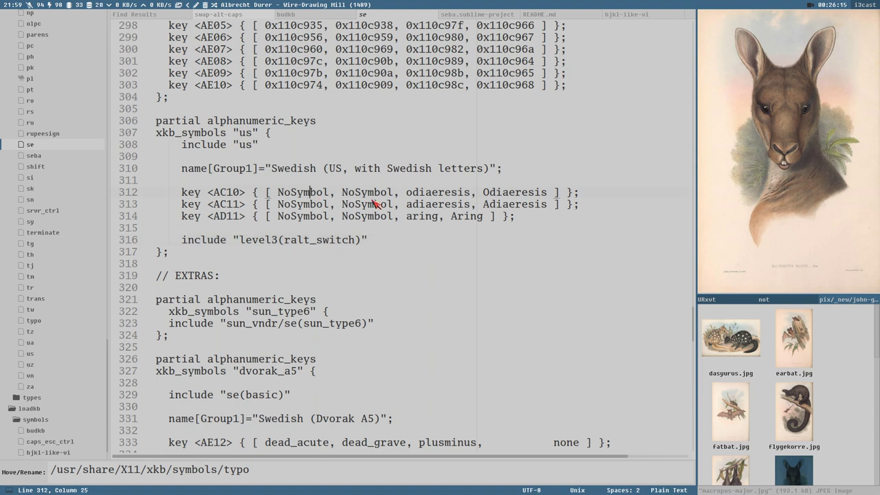
- Switch to the Inkscape drawing of the custom keyboard layout with the Swedish letters in blue
key(super+Right)
key(super+Right)
key(super+Right)
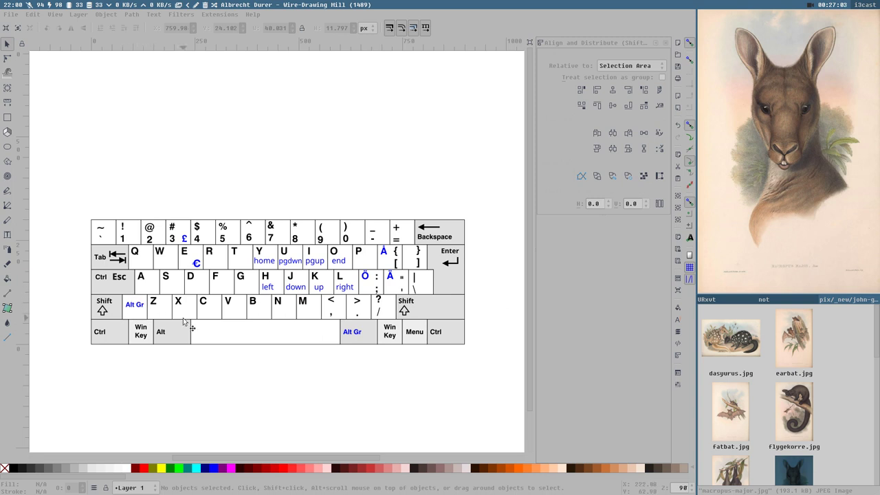
- Switch back to Sublime Text, reopen budkb and highlight "lsgt" in the level3 include on line 19
key(super+1)
scroll(59, 344, down, 1)
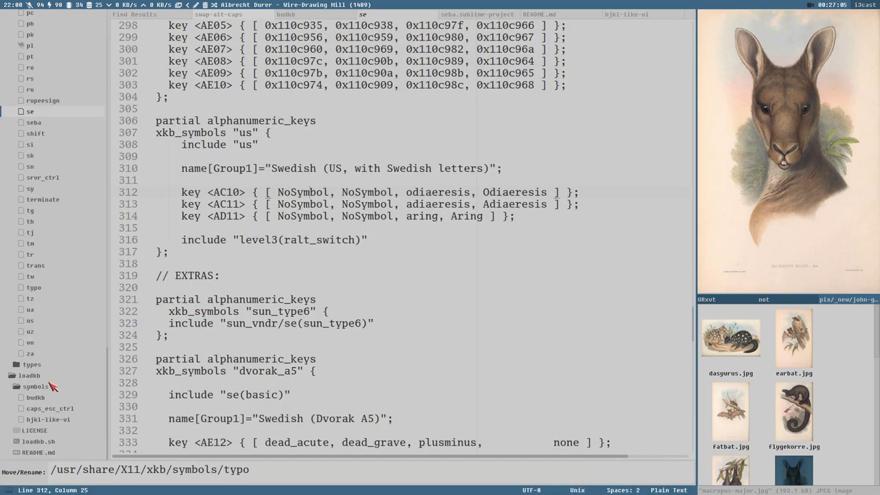
click(50, 397)
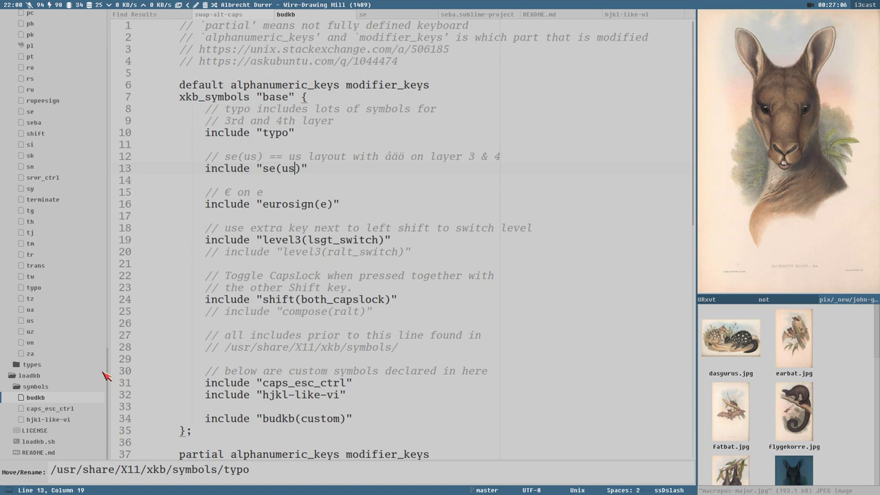
drag(265, 241, 307, 242)
click(313, 242)
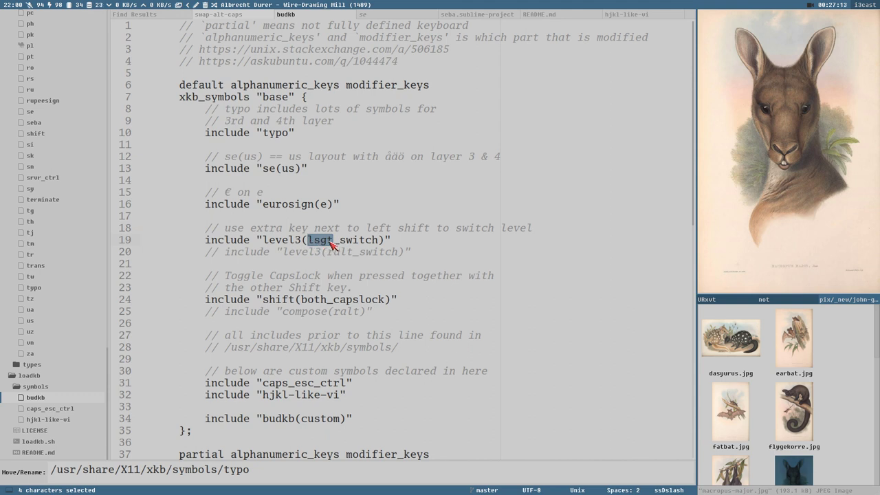
- Switch to Inkscape and show the Swedish keyboard drawing to examine the extra key beside left Shift
key(super+l)
key(super+l)
key(super+l)
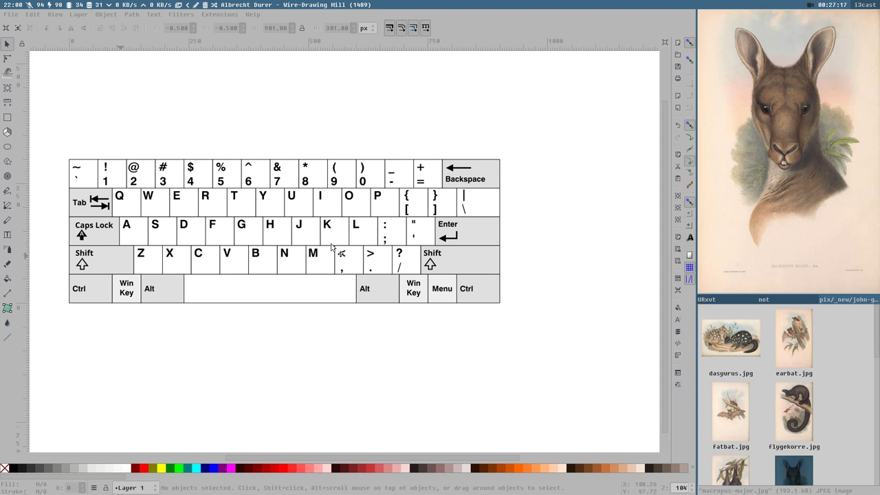
key(super+l)
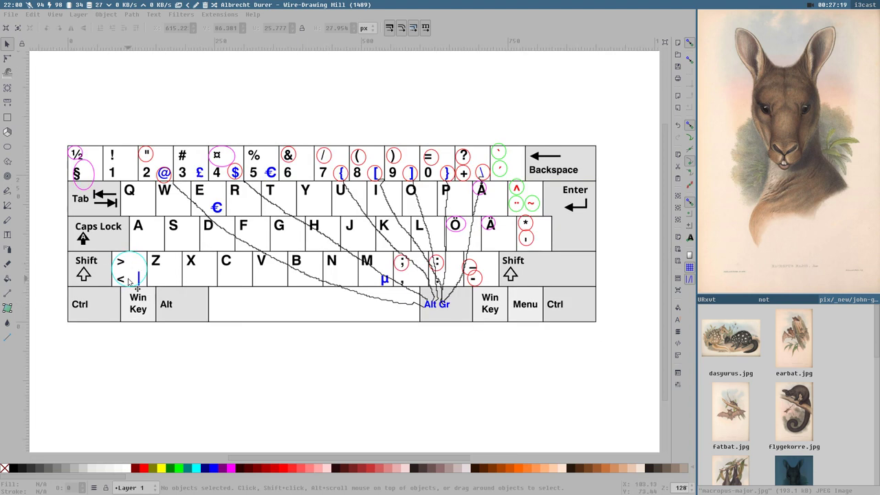
- Switch back to budkb in Sublime Text and highlight "level3" in the include on line 19
key(super+h)
key(super+h)
key(super+h)
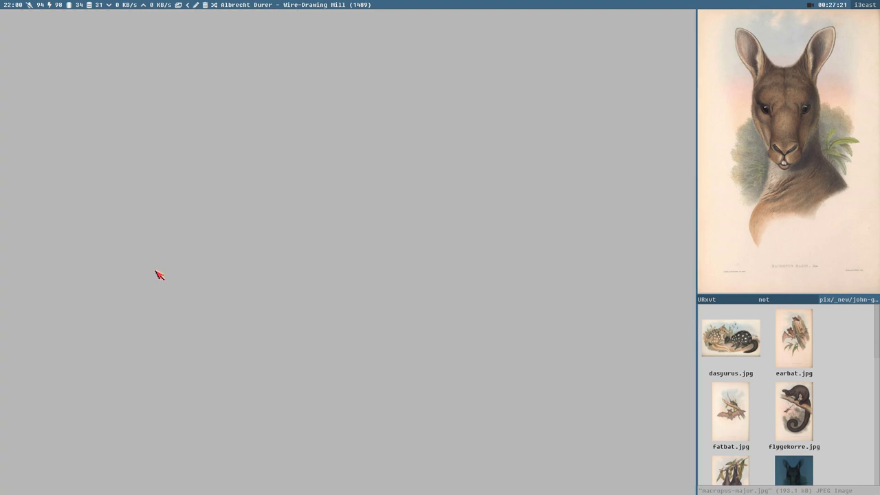
drag(263, 240, 302, 246)
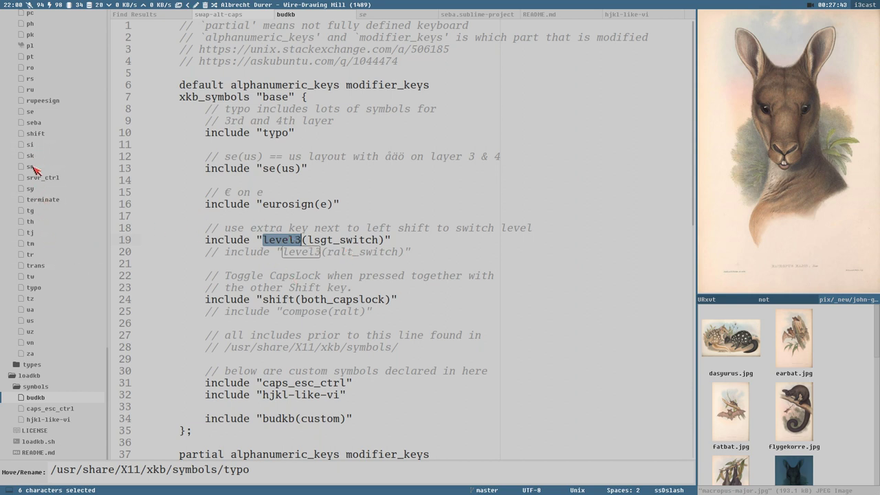
- Reopen the se file and highlight the AC10 key code and its first "NoSymbol" entry on line 312
click(37, 115)
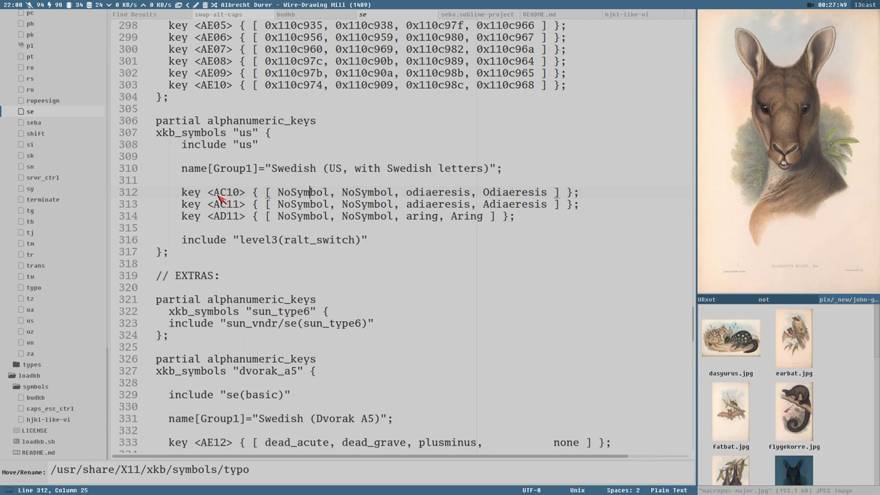
drag(208, 195, 245, 196)
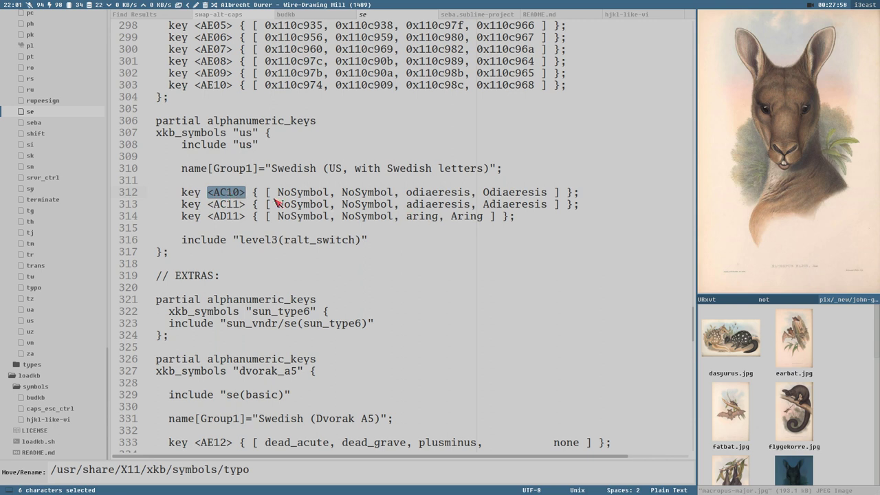
click(221, 195)
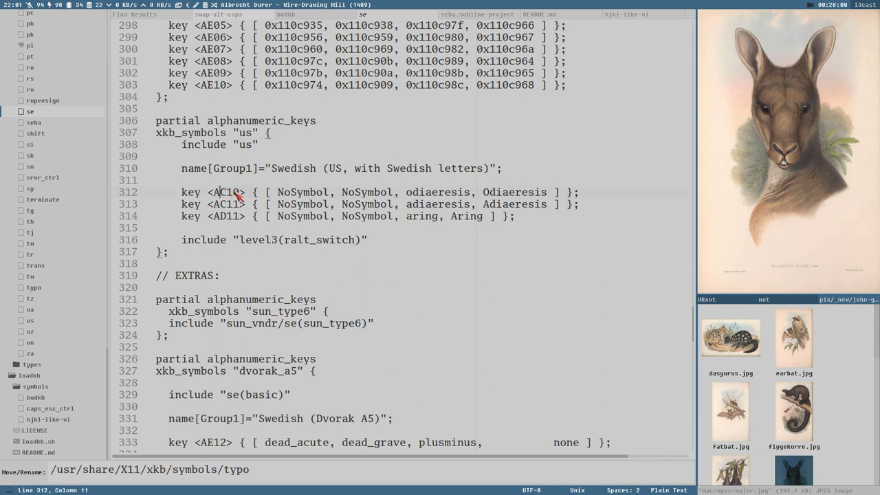
drag(268, 196, 332, 198)
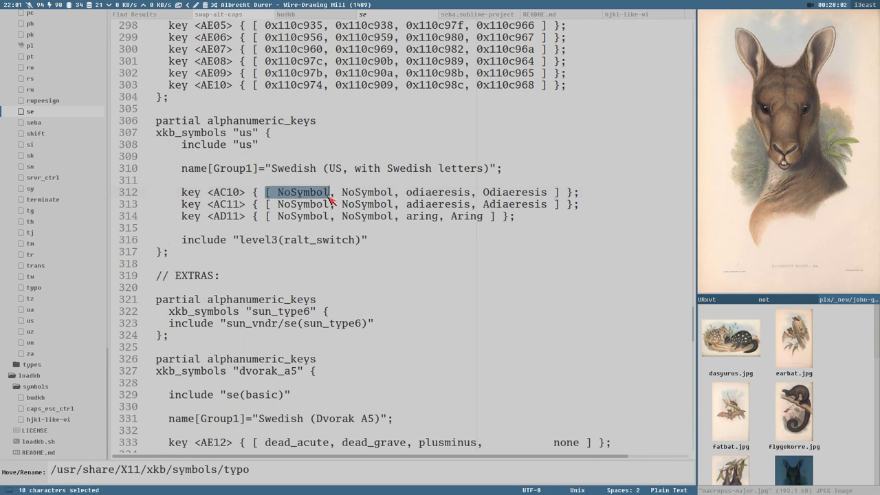
double_click(302, 194)
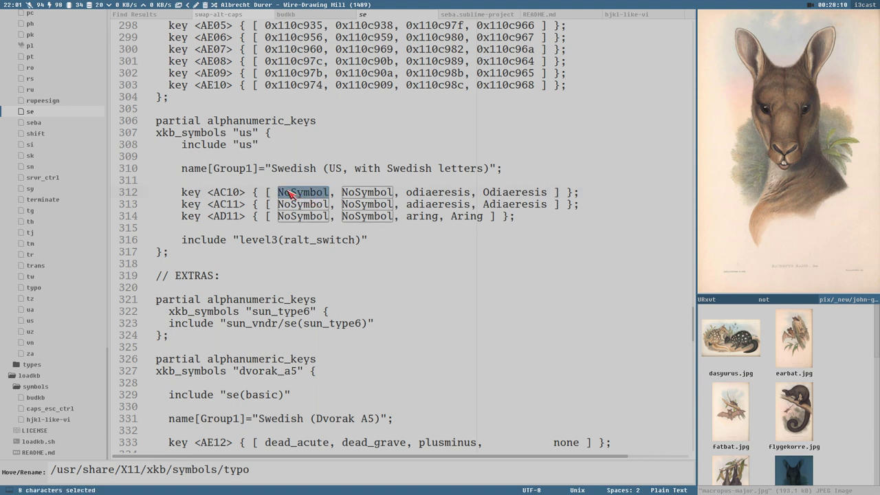
double_click(215, 193)
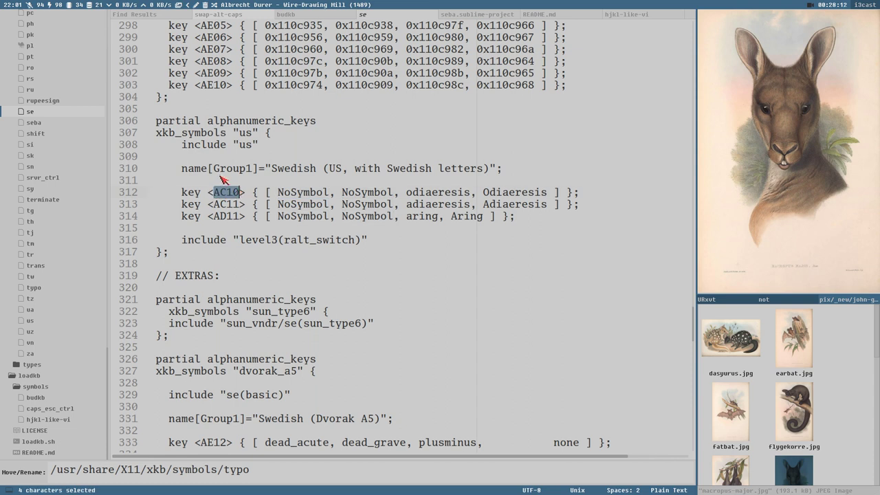
- Highlight "partial" on line 306, then the second "NoSymbol", "odiaeresis" and "Odiaeresis" in the AC10 definition on line 312
drag(155, 122, 201, 129)
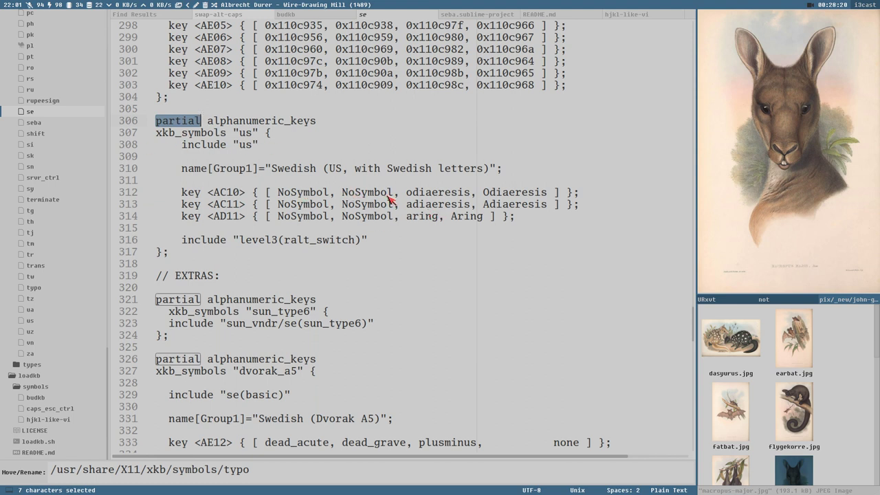
drag(348, 193, 387, 195)
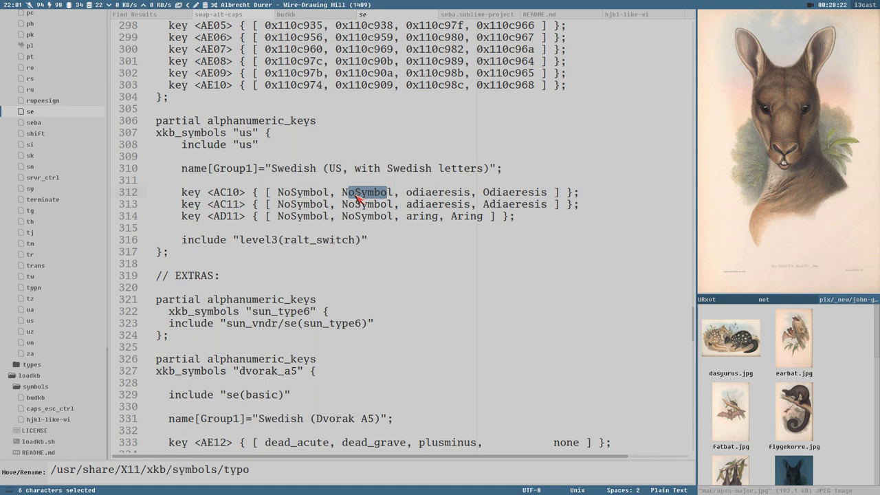
click(296, 196)
click(367, 196)
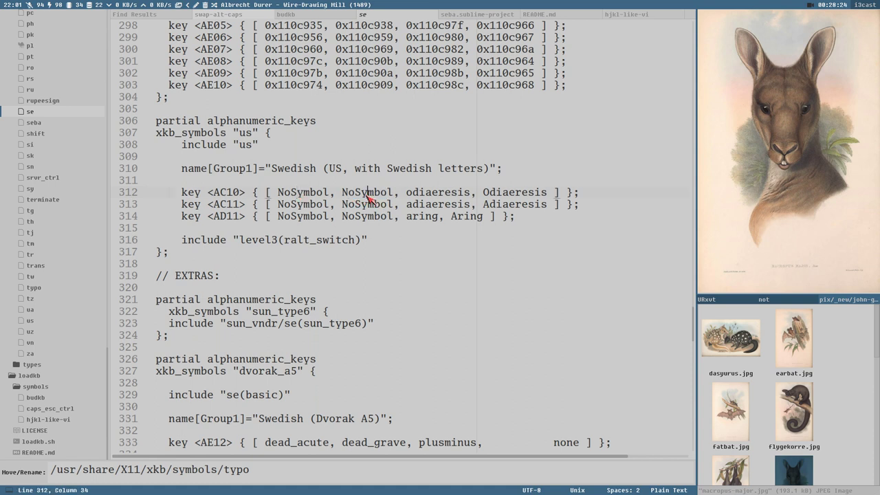
drag(406, 195, 473, 198)
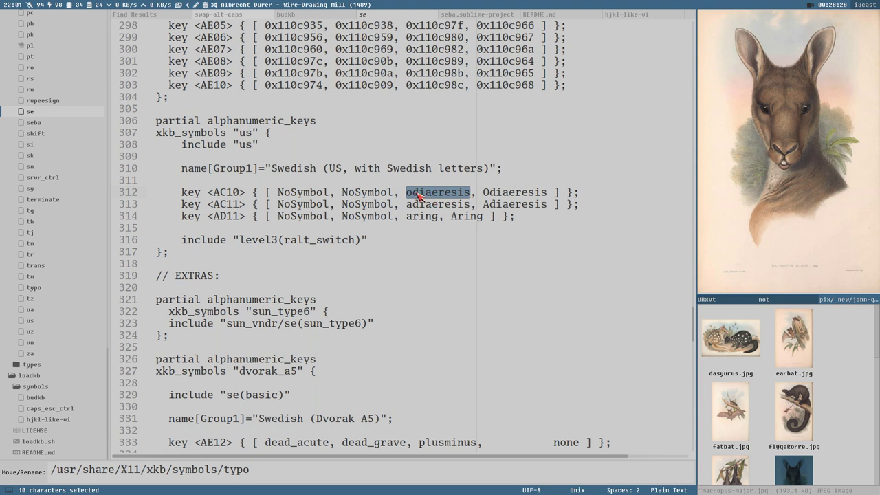
drag(413, 195, 548, 194)
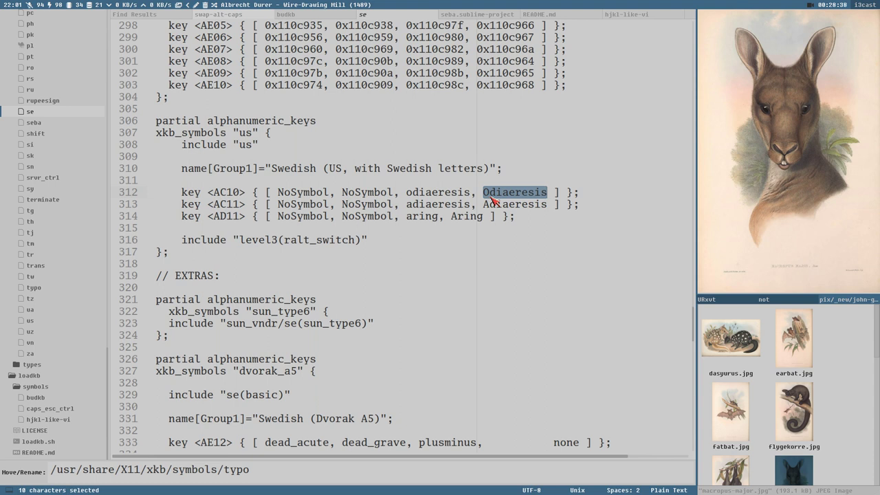
- Highlight the complete "us" symbols block in the se file, from line 306 through line 317
click(490, 196)
double_click(445, 193)
click(508, 194)
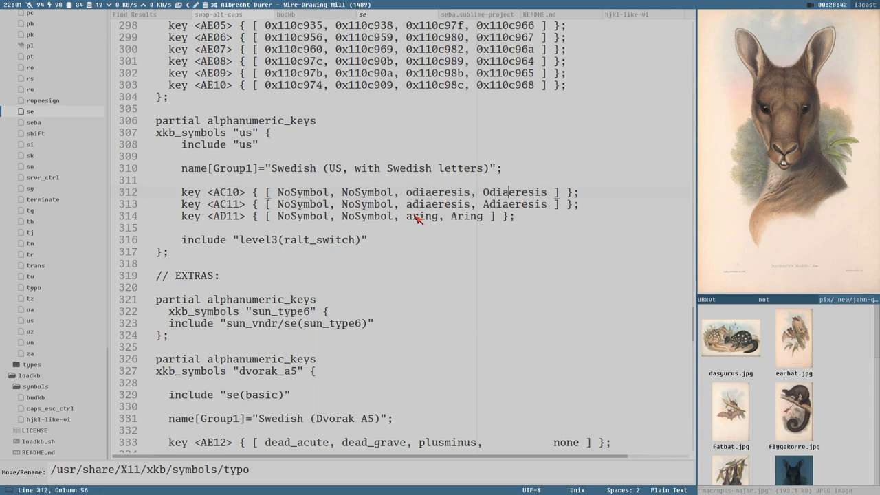
scroll(424, 281, down, 4)
scroll(443, 209, up, 3)
scroll(454, 208, down, 5)
scroll(433, 230, up, 5)
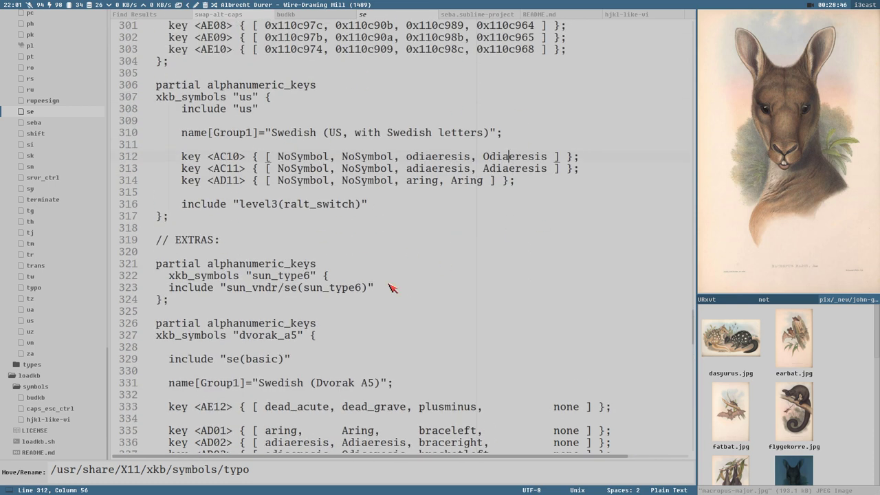
scroll(324, 215, down, 5)
scroll(377, 283, up, 5)
drag(152, 85, 357, 232)
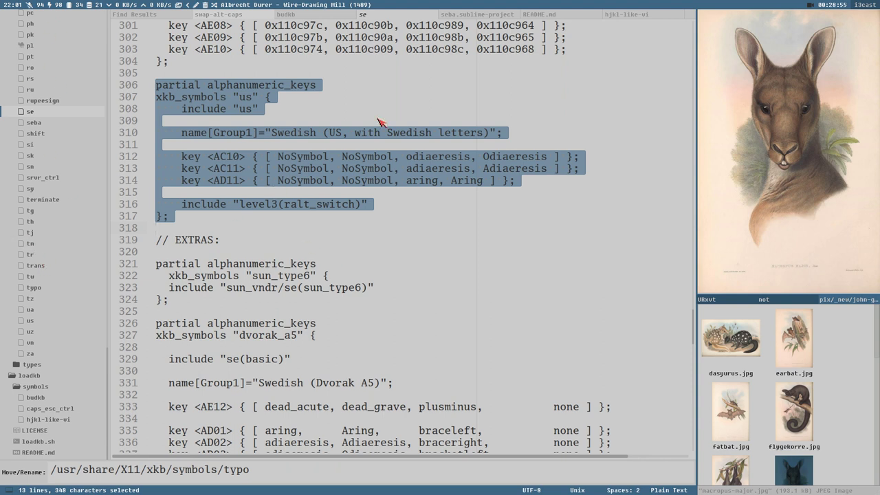
- Open the custom hjkl-like-vi file and highlight the AC06 actions on line 5, including the first "key=<LEFT>" argument
click(64, 420)
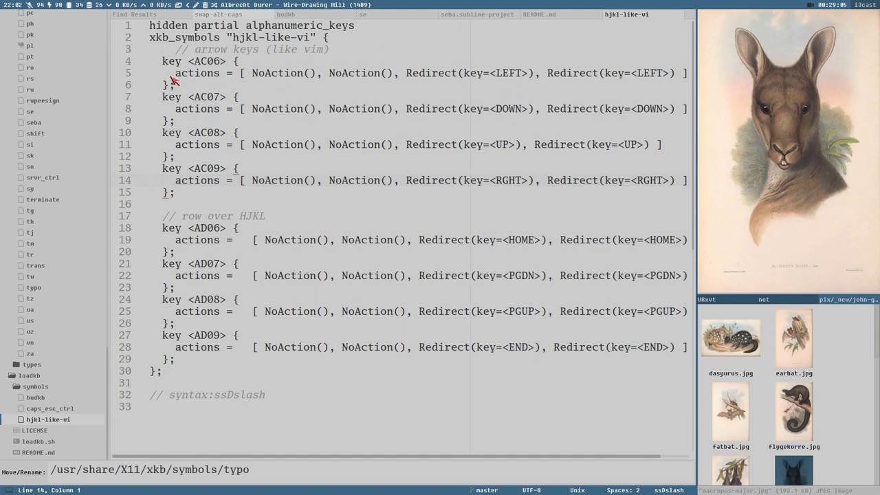
drag(174, 75, 300, 79)
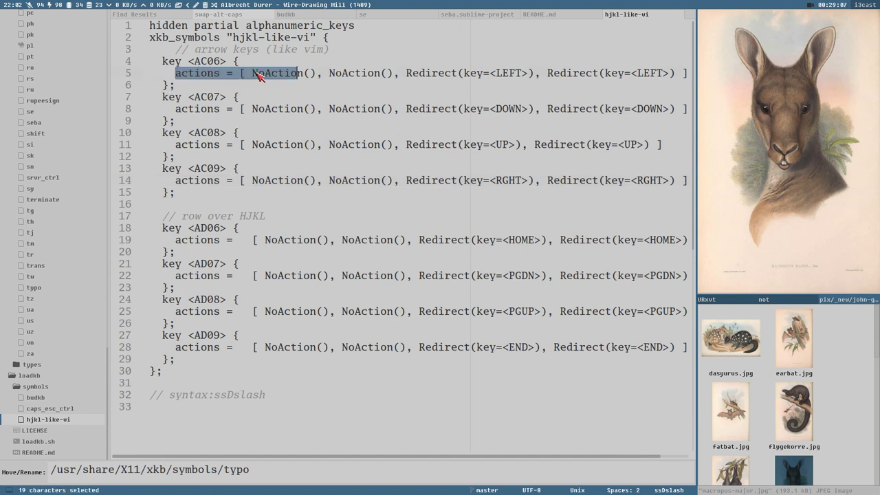
click(194, 74)
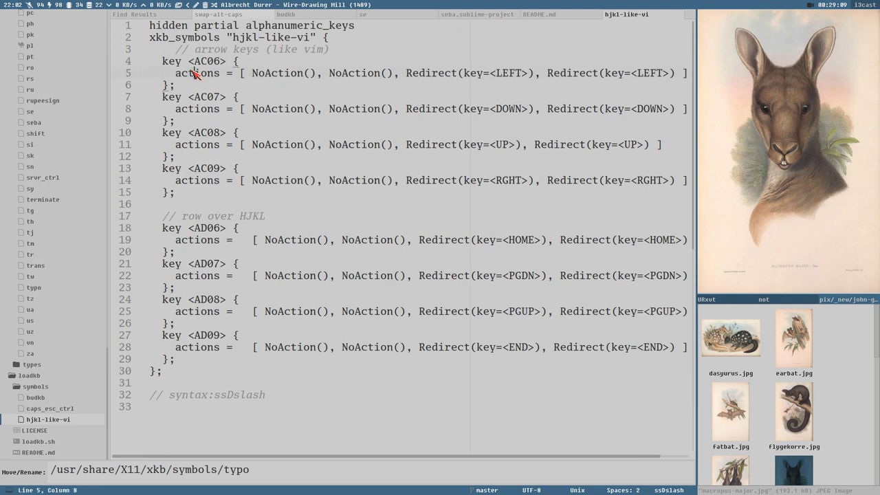
click(272, 74)
drag(405, 76, 535, 73)
drag(463, 72, 530, 75)
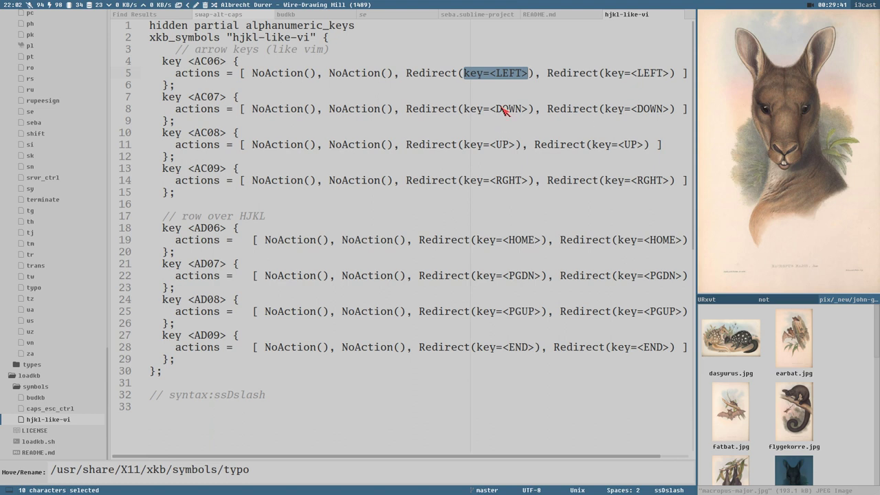
click(481, 82)
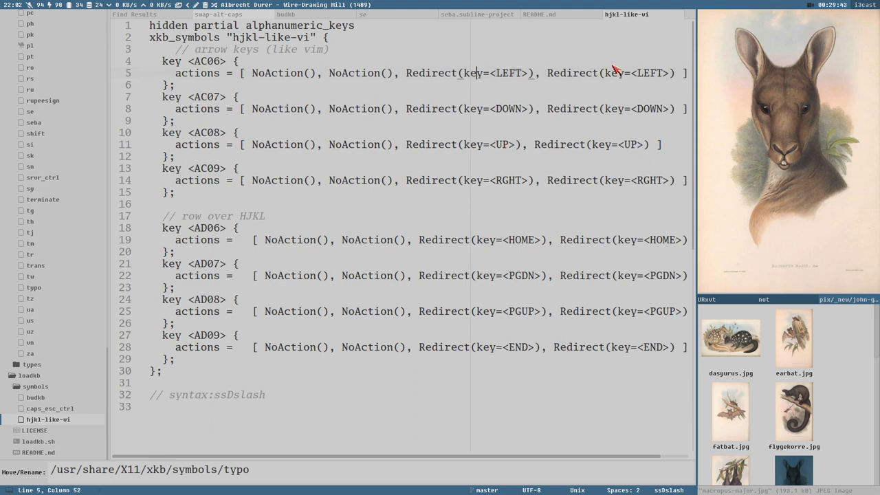
- Highlight the second "Redirect(key=<DOWN>)" in the AC07 actions on line 8
click(470, 109)
click(445, 109)
click(585, 110)
drag(549, 110, 681, 114)
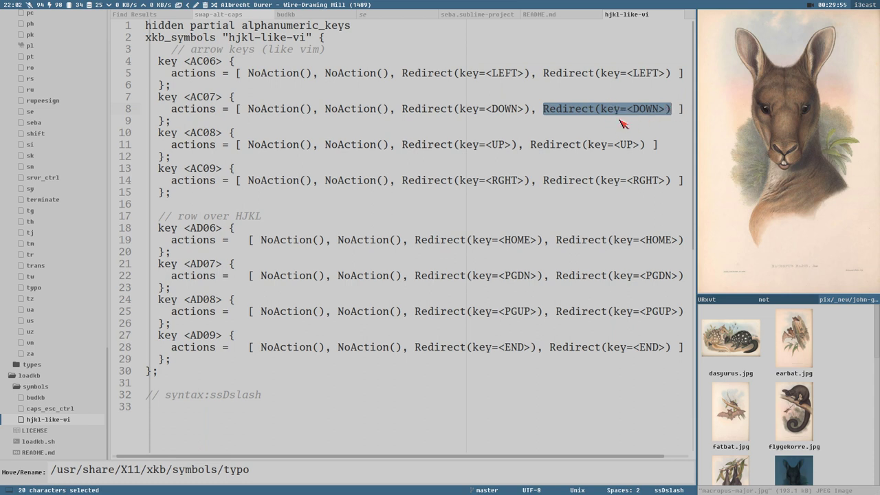
drag(543, 110, 674, 111)
- Demonstrate selecting text backwards and forwards by character from before "DOWN" in the first Redirect on line 8
click(489, 111)
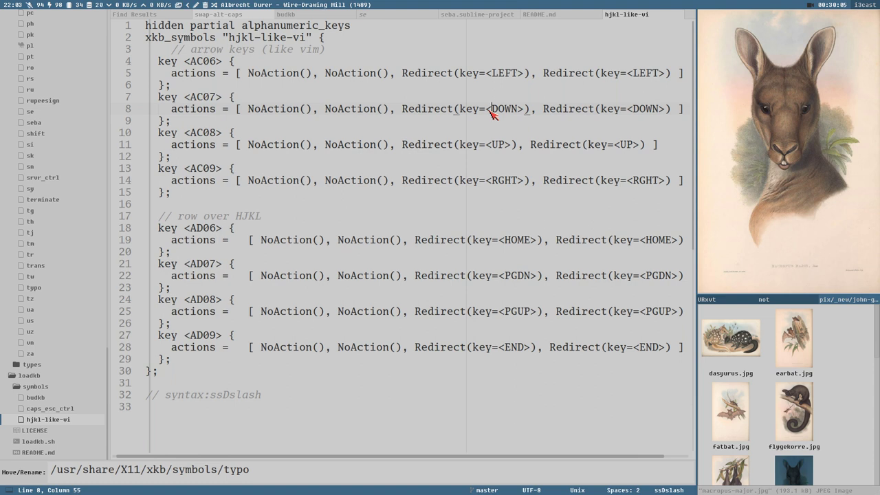
key(shift+Left)
key(shift+Left)
key(shift+Left)
key(shift+Left)
key(shift+Left)
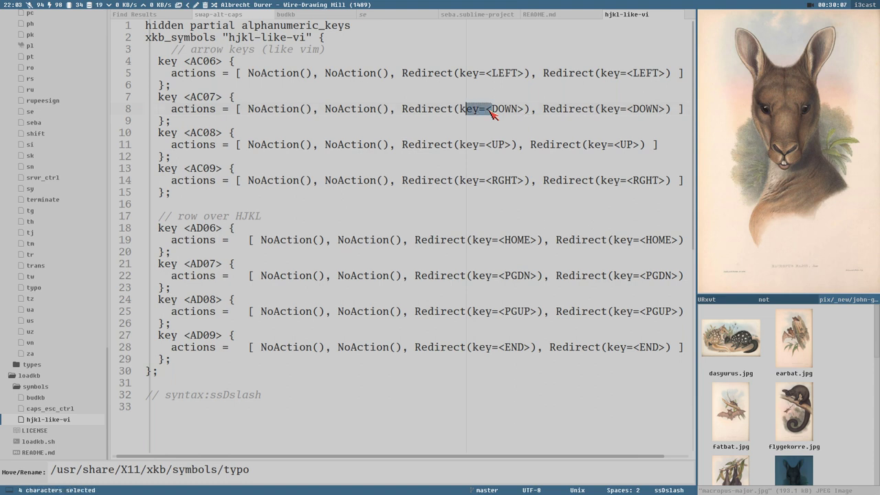
key(shift+Right)
key(shift+Right)
key(shift+Left)
key(shift+Left)
- Look through the remaining key redirects in hjkl-like-vi, from AC08 on line 11 down to AD09 on line 28
click(319, 146)
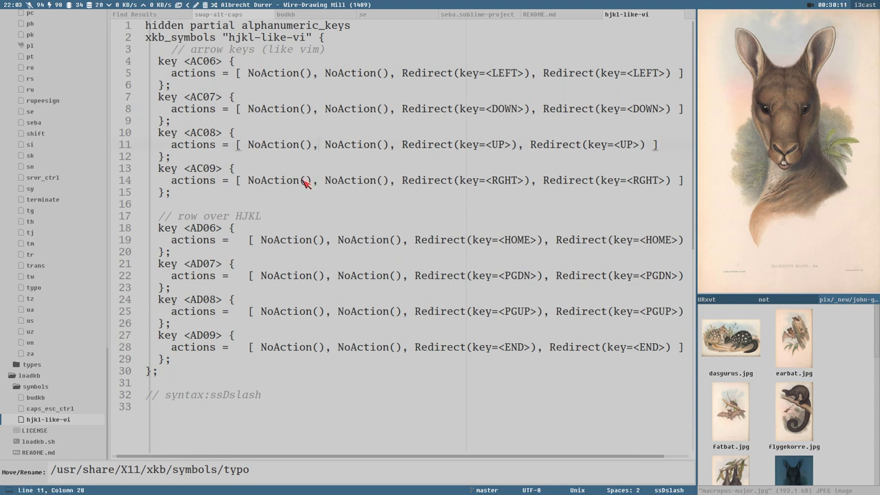
scroll(305, 182, down, 3)
click(391, 197)
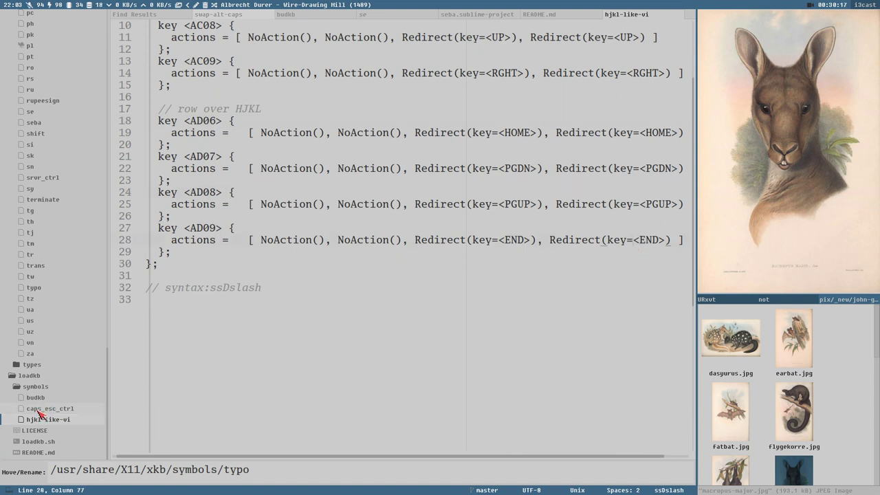
- Open the custom caps_esc_ctrl file, followed by the system capslock symbols file
click(39, 409)
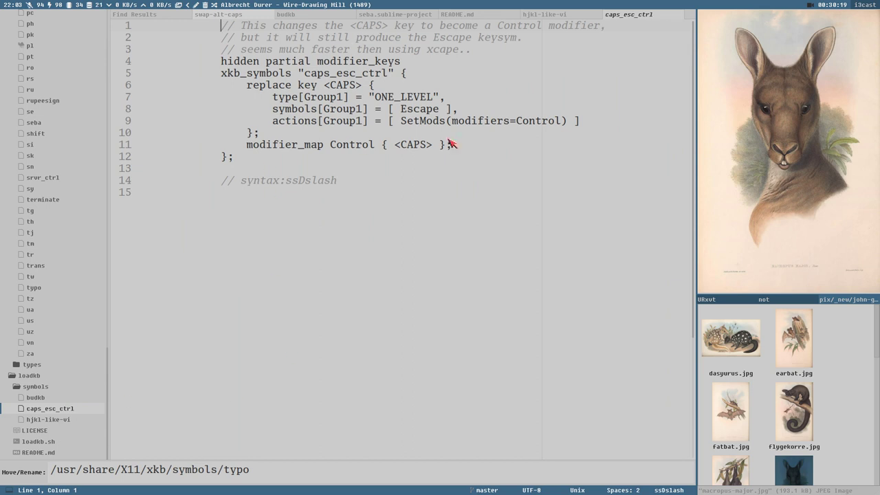
scroll(35, 254, up, 15)
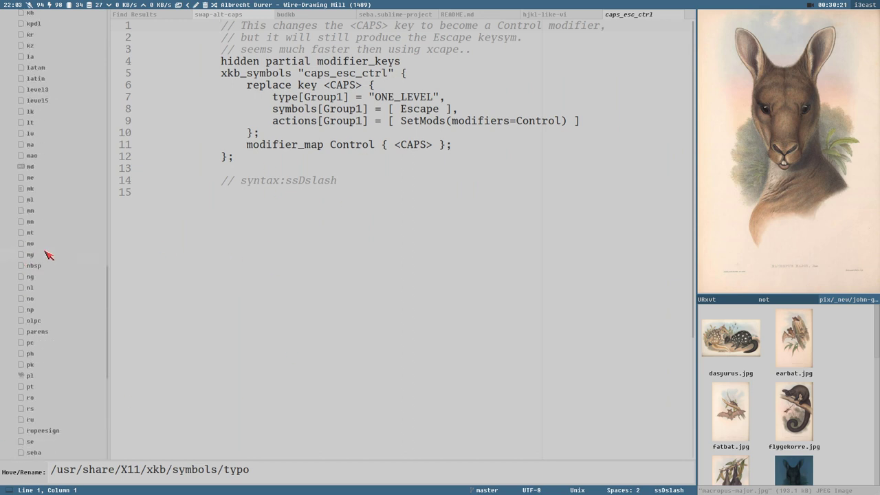
scroll(48, 234, up, 14)
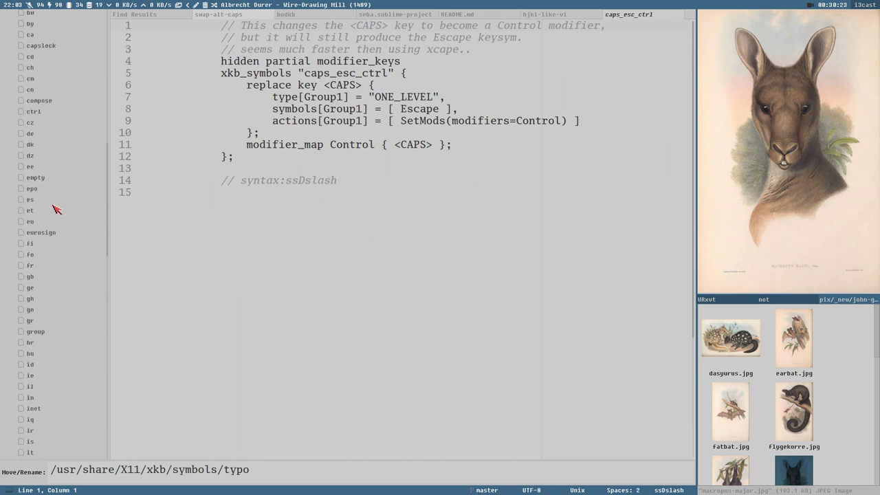
scroll(56, 207, up, 1)
click(55, 178)
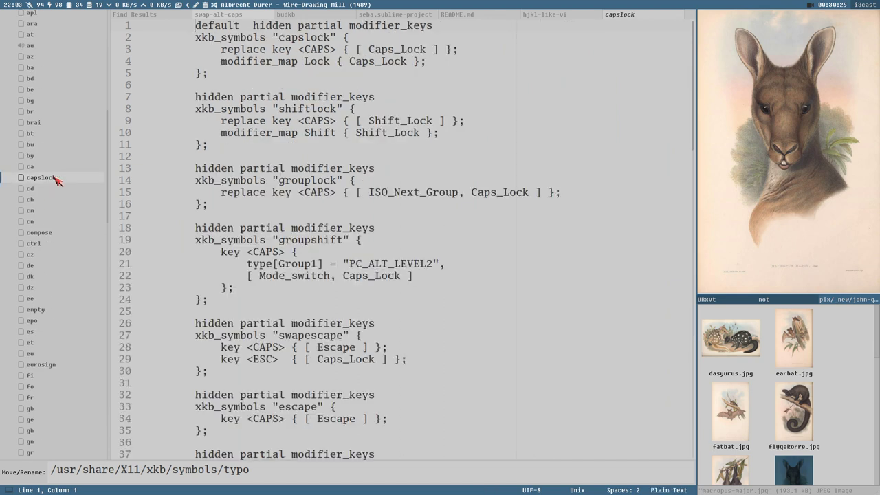
- Highlight the "ctrl_modifier" name on line 76 and the <CAPS> key codes on lines 77 and 82
scroll(350, 163, down, 20)
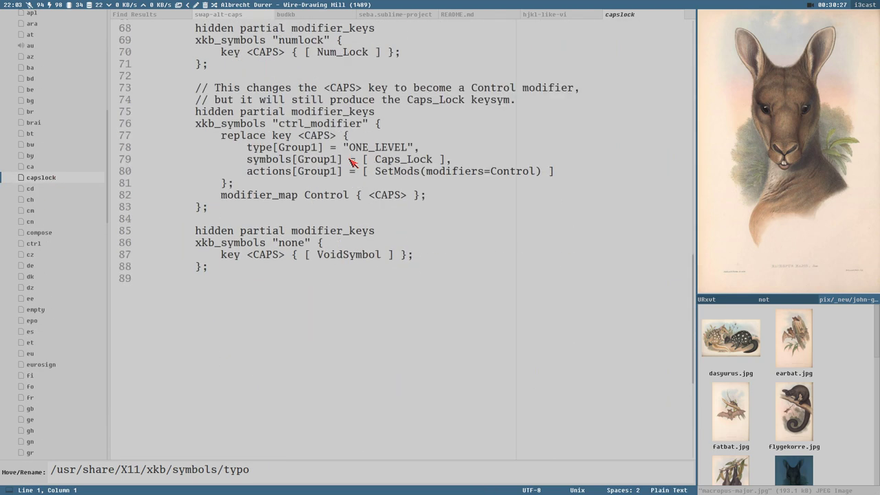
scroll(352, 179, up, 3)
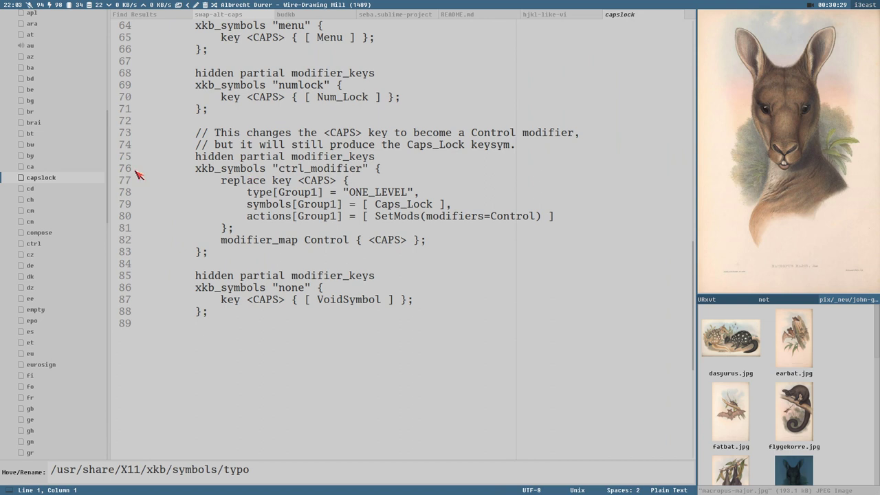
drag(196, 157, 364, 170)
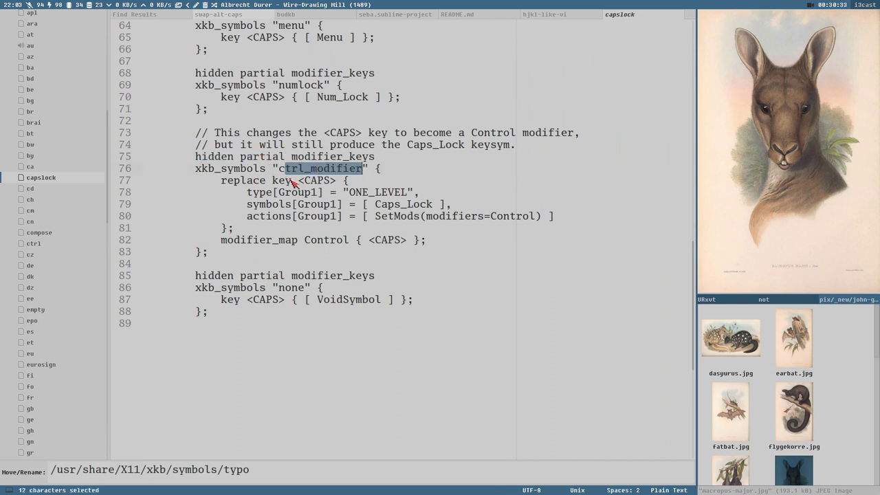
drag(299, 180, 338, 183)
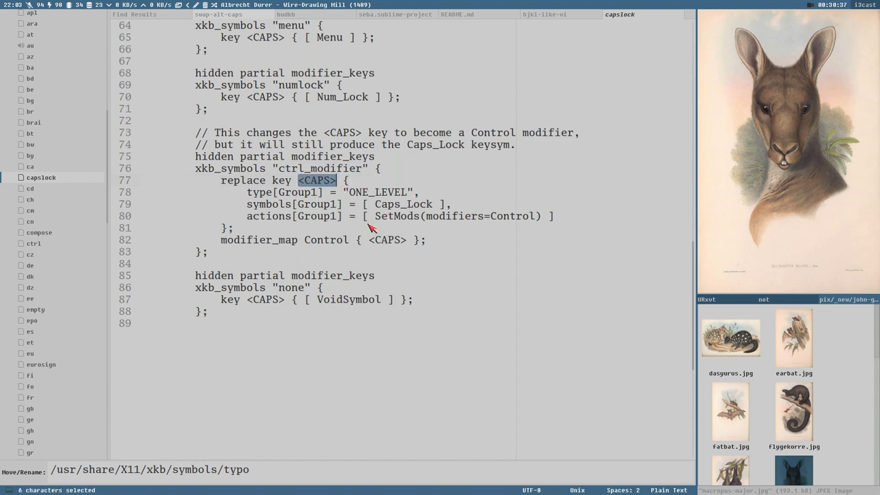
drag(368, 239, 406, 240)
- Highlight the symbols entry and its "Caps_Lock" on line 79, then copy part of the SetMods action text on line 80
mouse_move(246, 205)
mouse_down()
mouse_move(457, 210)
mouse_move(248, 204)
mouse_up()
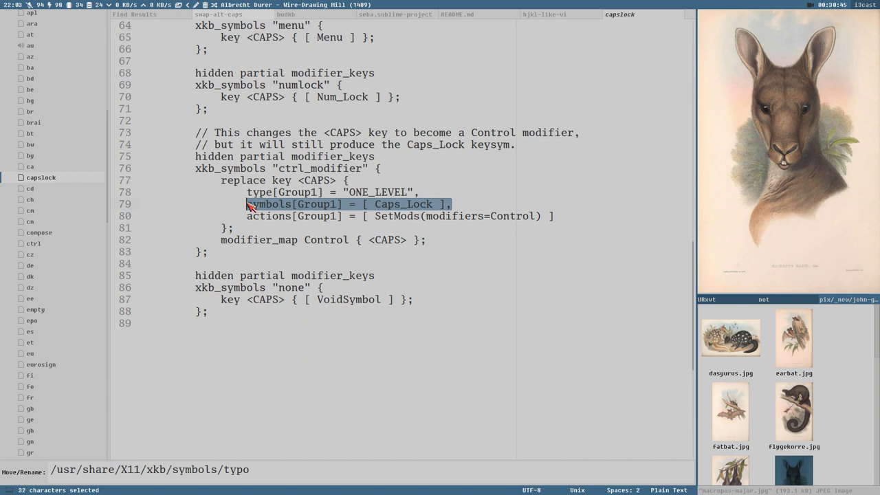
double_click(376, 205)
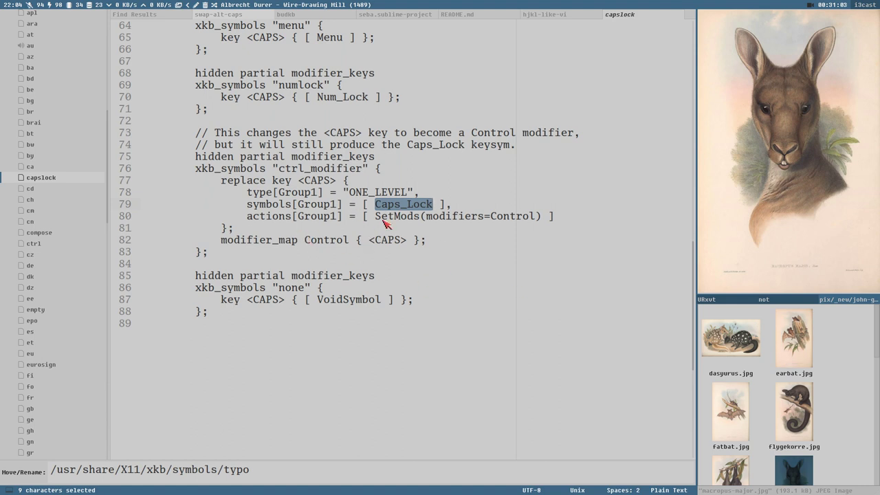
drag(297, 216, 416, 219)
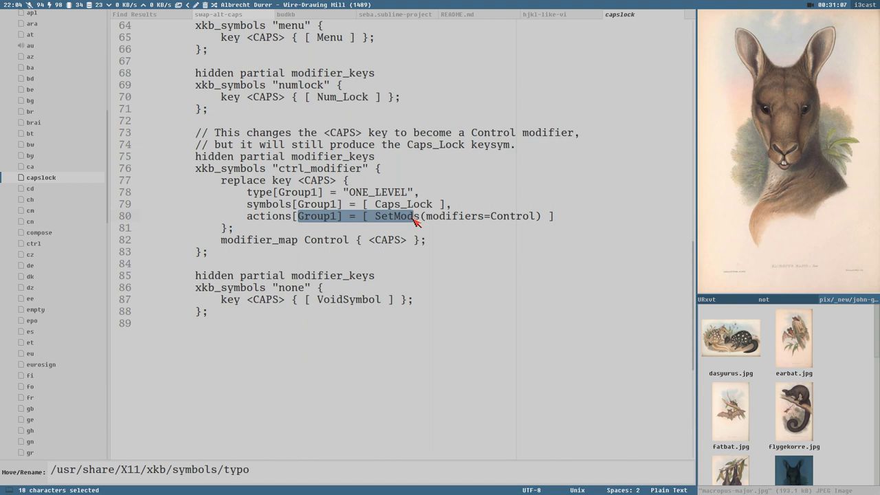
key(ctrl+c)
click(416, 206)
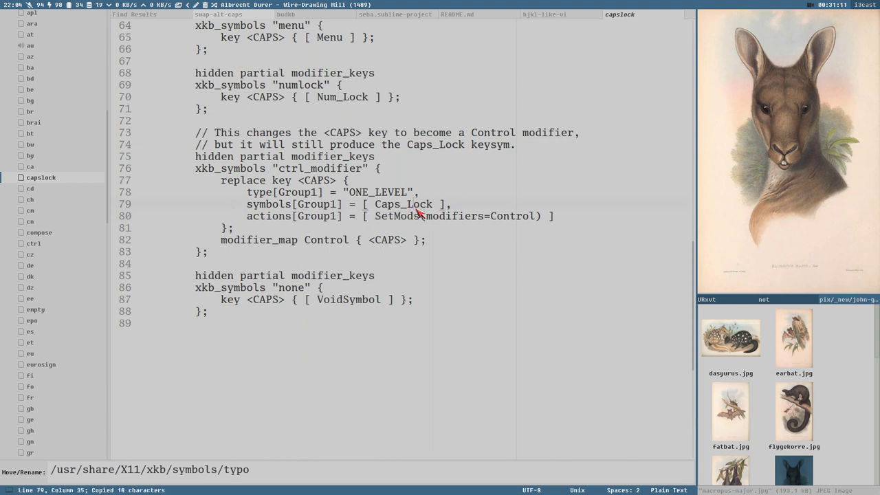
key(Escape)
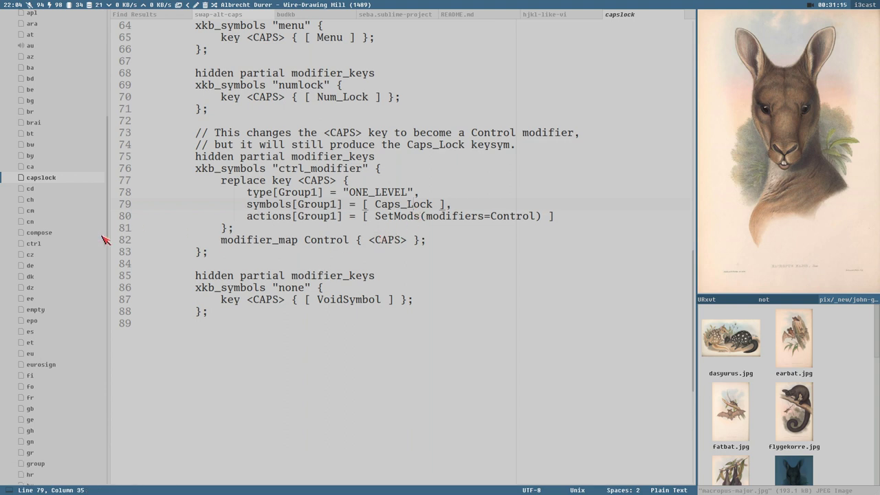
- Reopen the custom caps_esc_ctrl file and highlight its "caps_esc_ctrl" symbols name on line 5
scroll(82, 399, down, 5)
scroll(108, 345, down, 15)
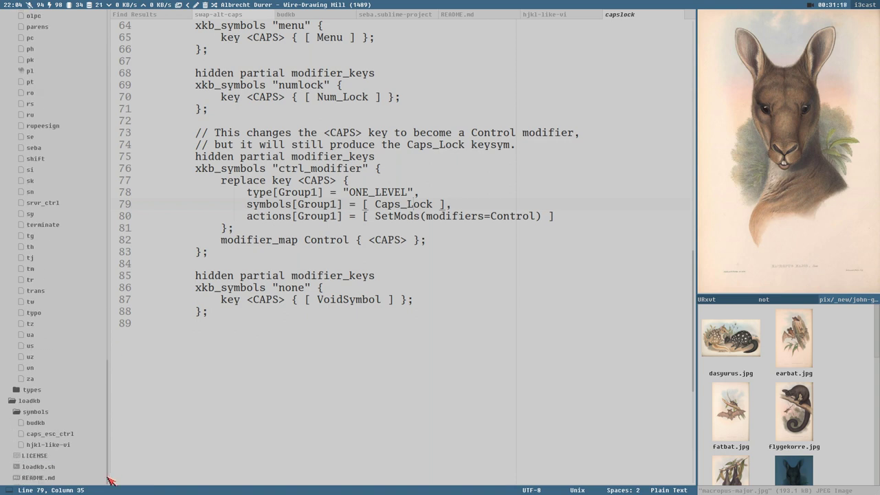
click(61, 434)
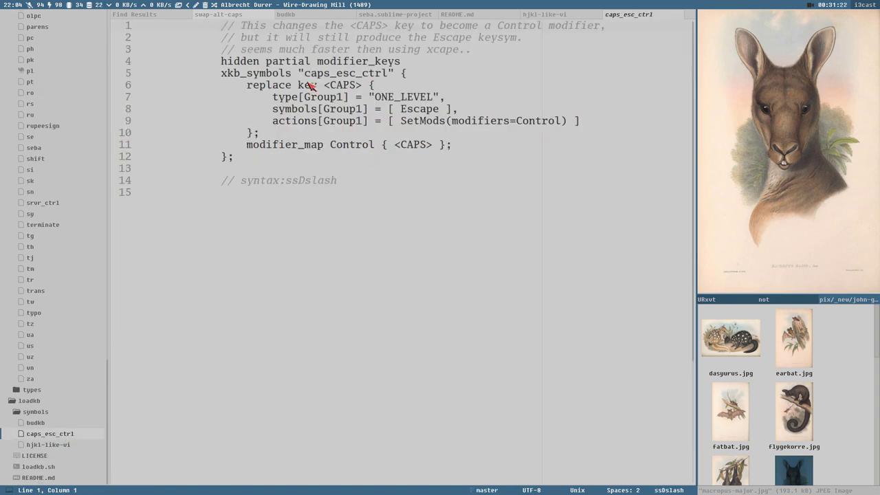
drag(304, 74, 389, 79)
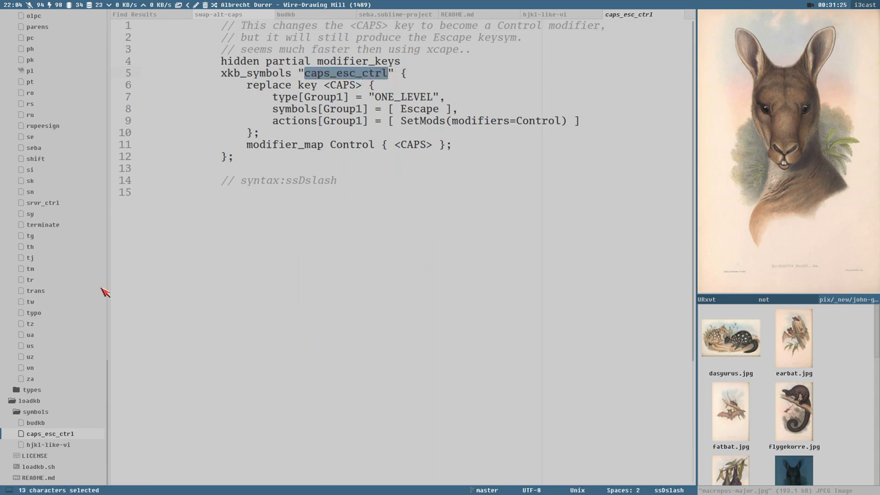
- Return to the budkb file and highlight "caps_esc_ctrl" in the include on line 31
click(39, 424)
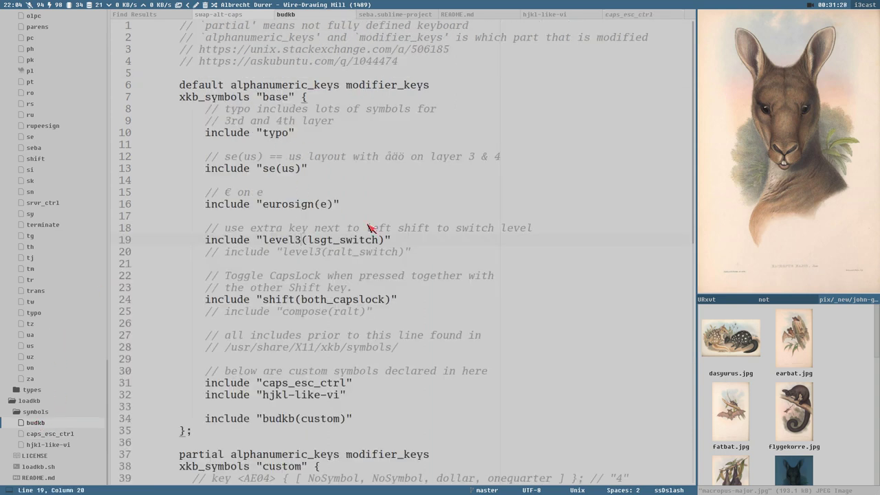
click(265, 207)
drag(262, 383, 348, 385)
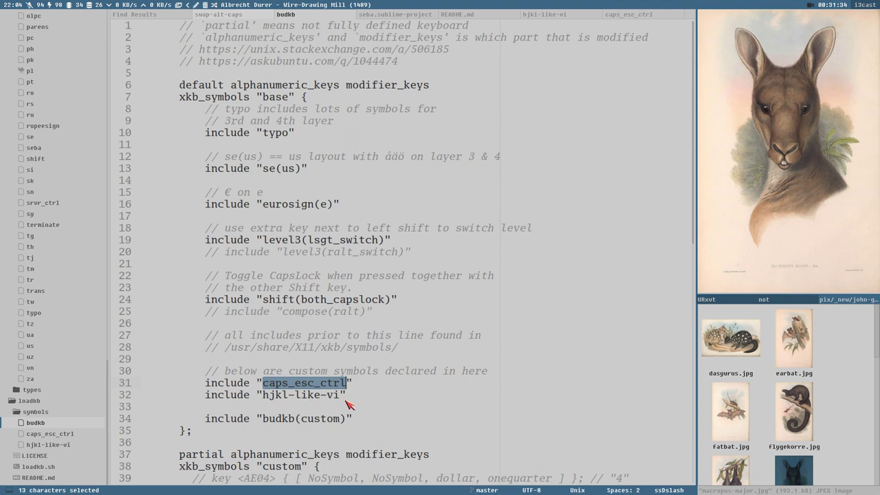
click(295, 372)
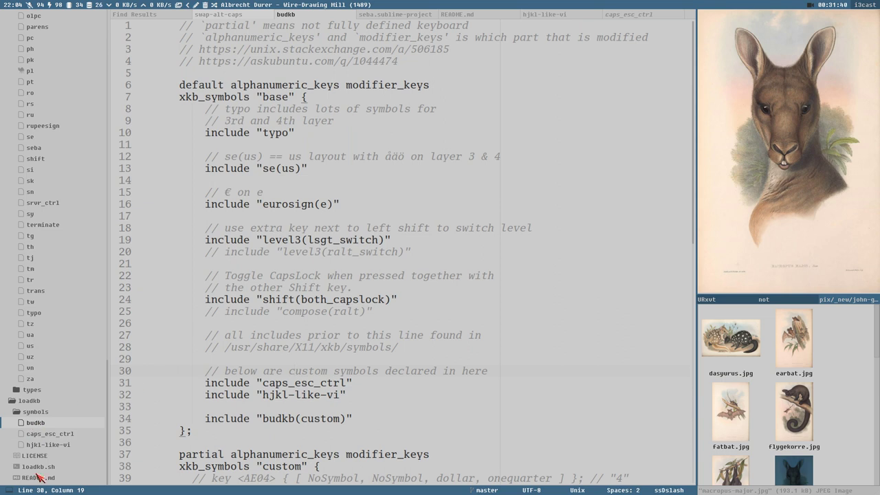
- Open loadkb.sh and highlight the -I"${_dir%/*}" option of the xkbcomp command on line 19
click(42, 466)
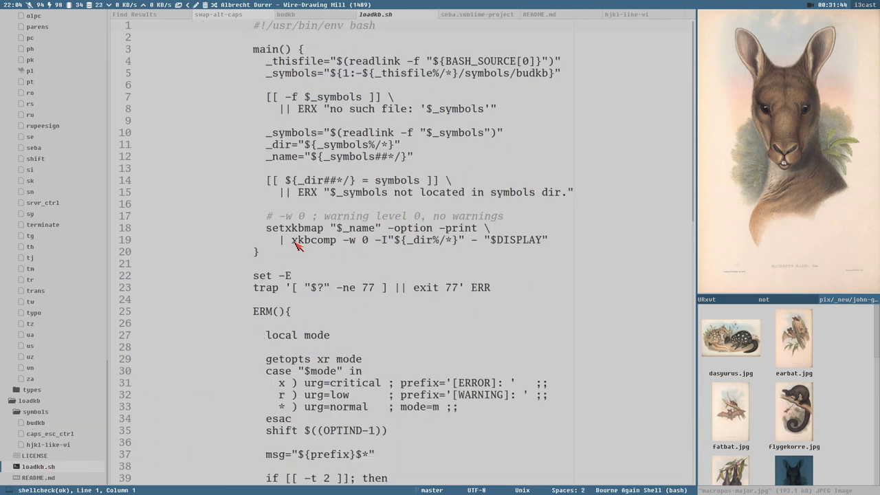
drag(293, 242, 388, 243)
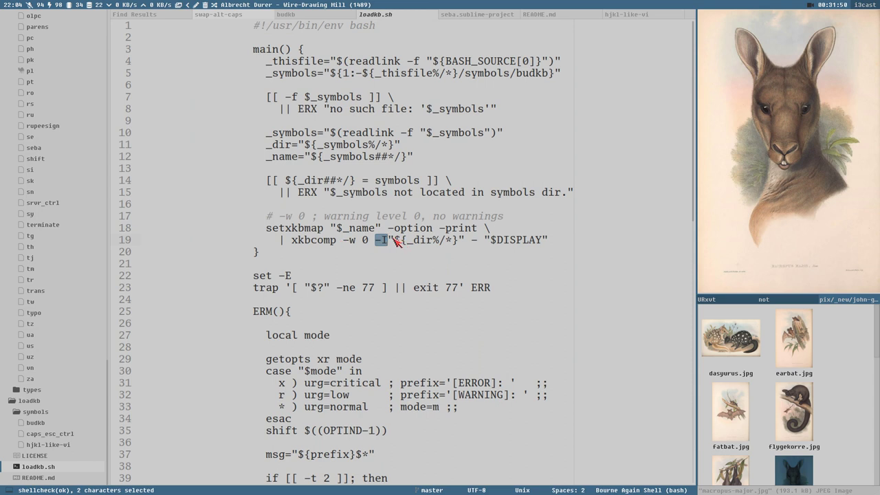
drag(371, 242, 473, 246)
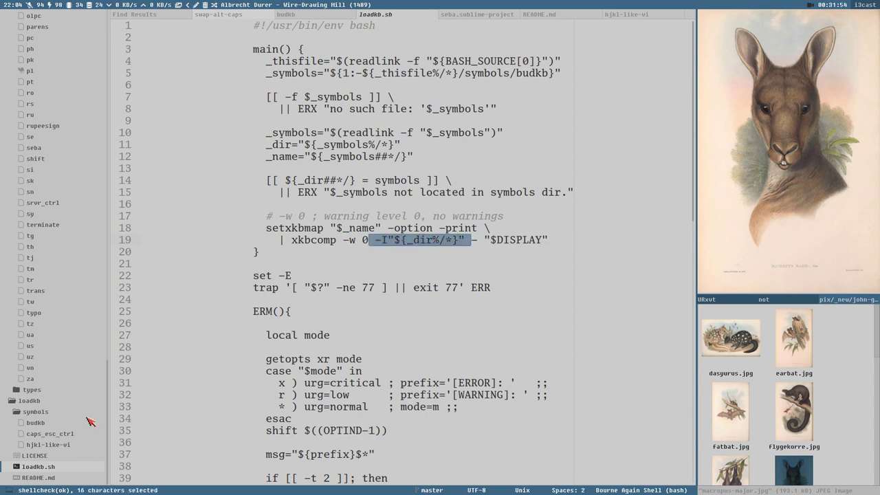
- Collapse the system xkb symbols folder and look through the custom caps_esc_ctrl, hjkl-like-vi and budkb files
scroll(38, 269, up, 10)
scroll(43, 248, up, 20)
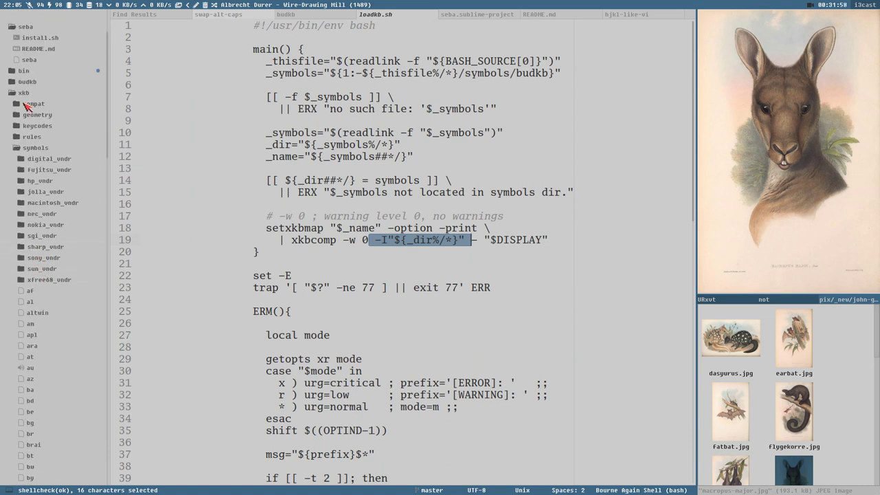
click(33, 147)
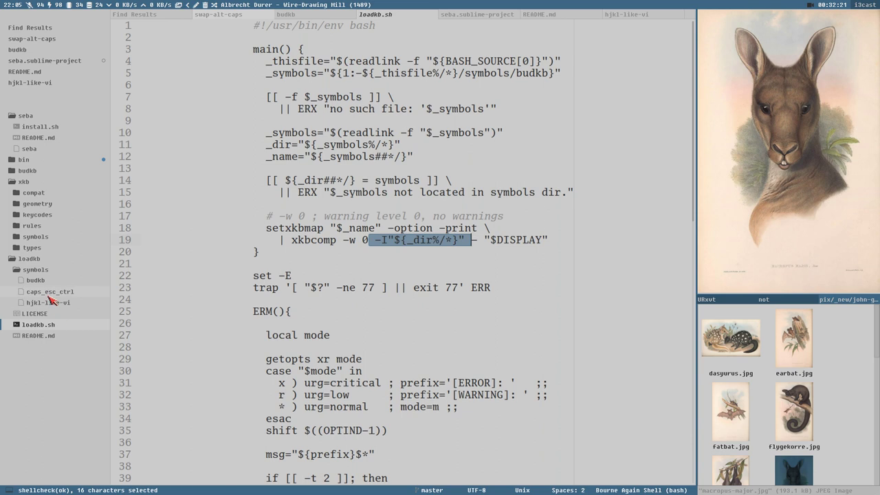
click(46, 291)
click(45, 303)
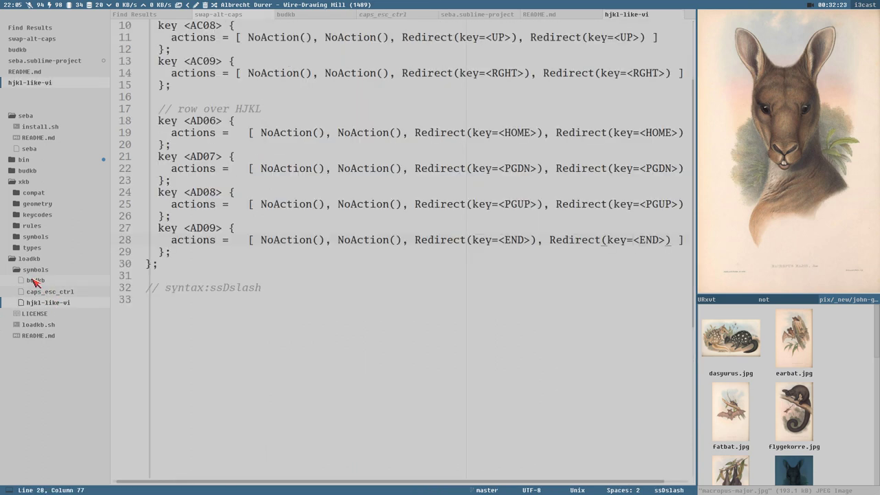
click(36, 281)
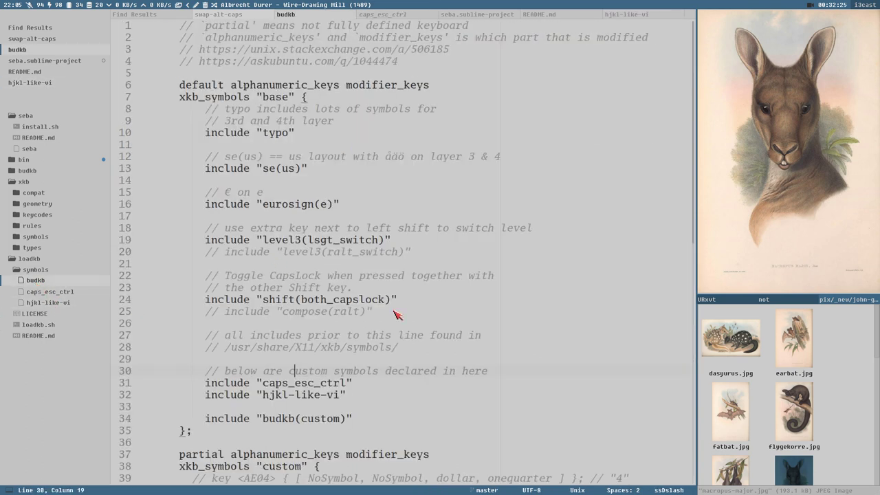
- Switch to Inkscape and examine the keyboard drawing that shows the custom layout's key assignments
key(super+Right)
key(super+Right)
key(super+Right)
key(super+Right)
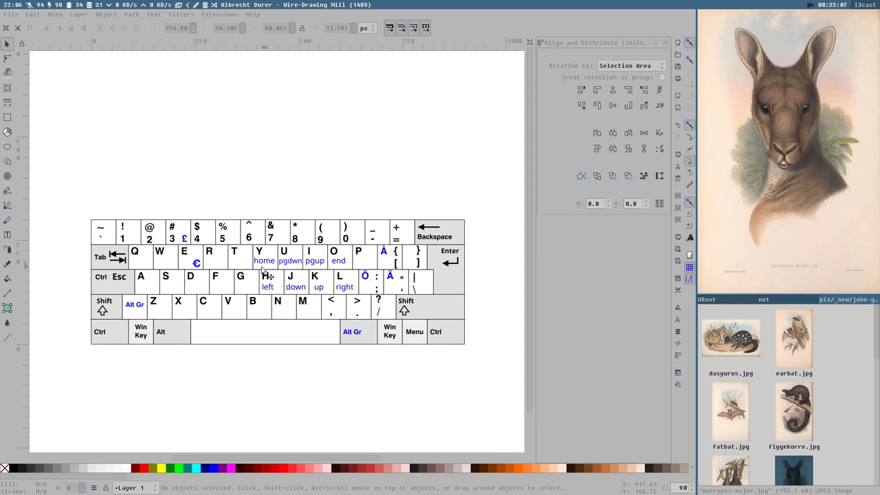
- Switch back to the budkb file in Sublime Text and highlight include "typo" on line 10
key(super+2)
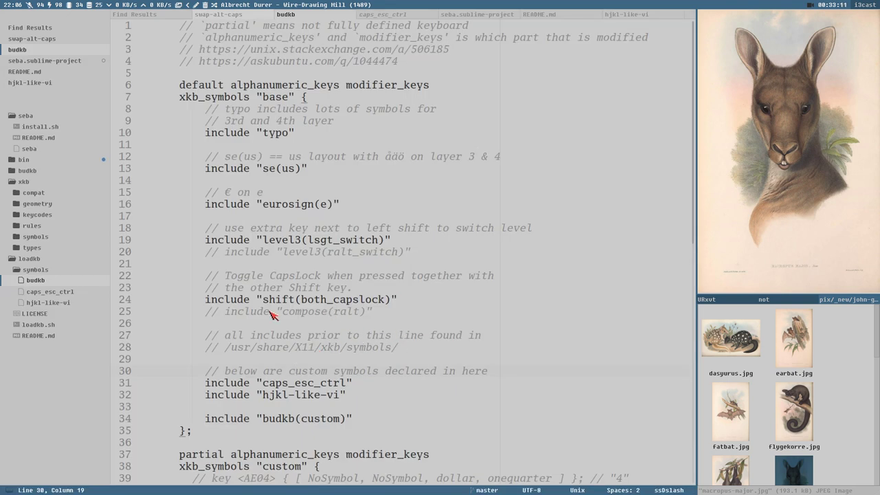
click(310, 171)
drag(298, 132, 205, 133)
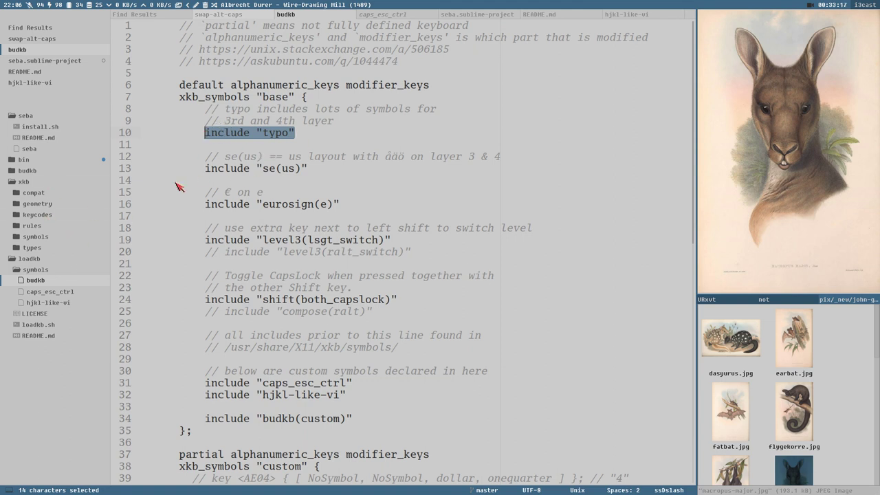
- Test a few characters on the empty line 11 of budkb, remove them, and save the file
click(308, 147)
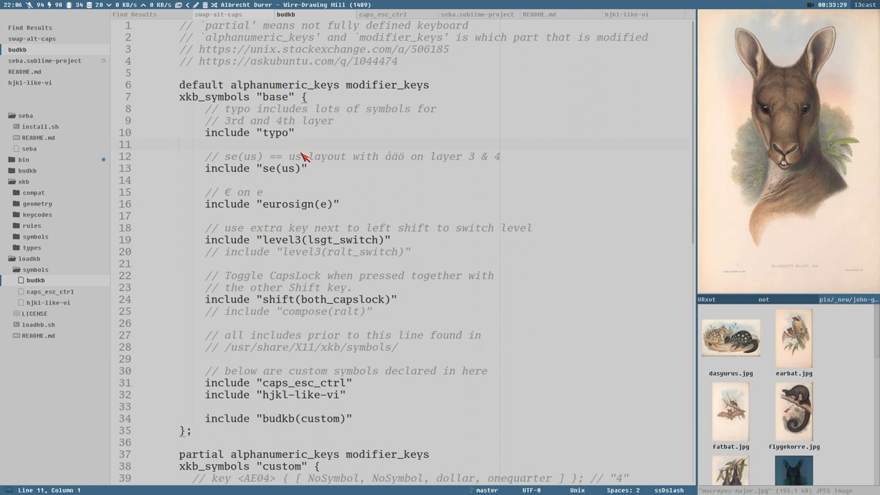
text(c)
key(ctrl+s)
text(C)
key(BackSpace)
text(T)
key(BackSpace)
key(ctrl+s)
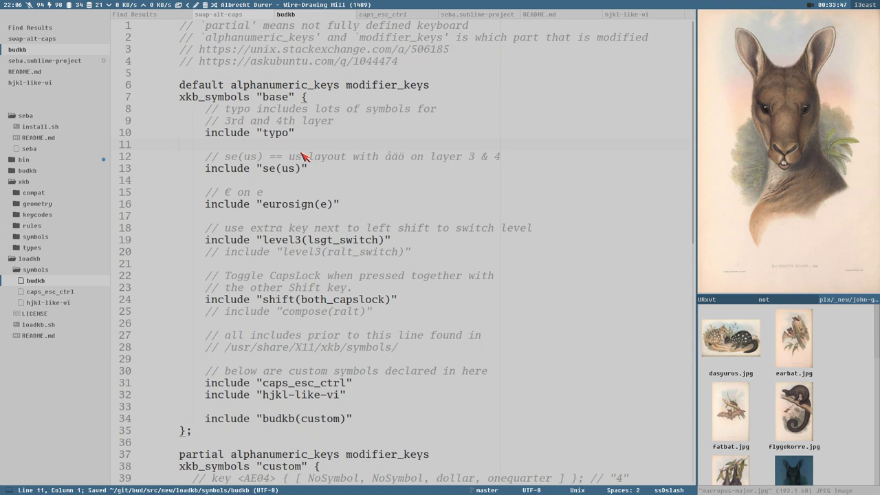
- Switch to the terminal and run the loadkb command to load the custom keyboard layout
key(super+l)
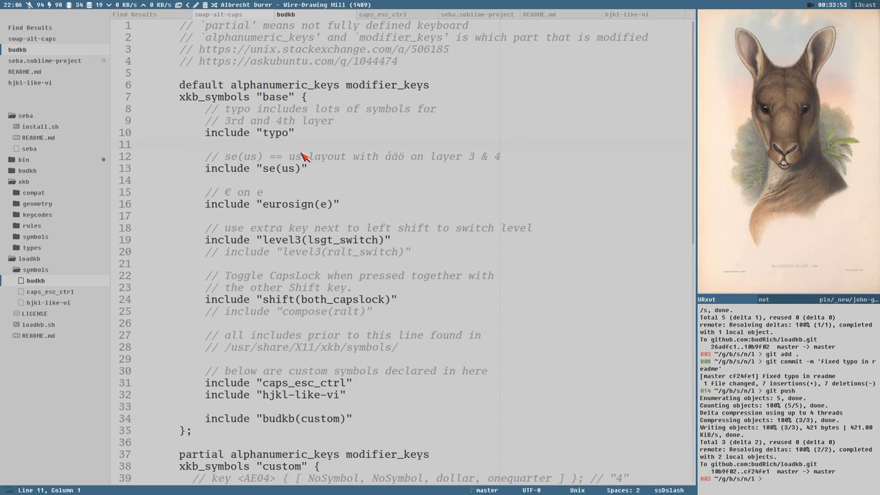
text(load)
key(Tab)
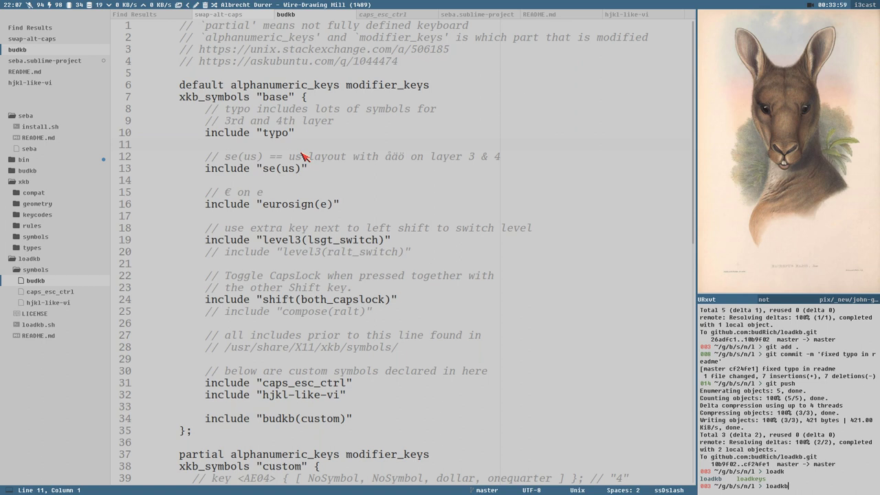
text(b)
key(Return)
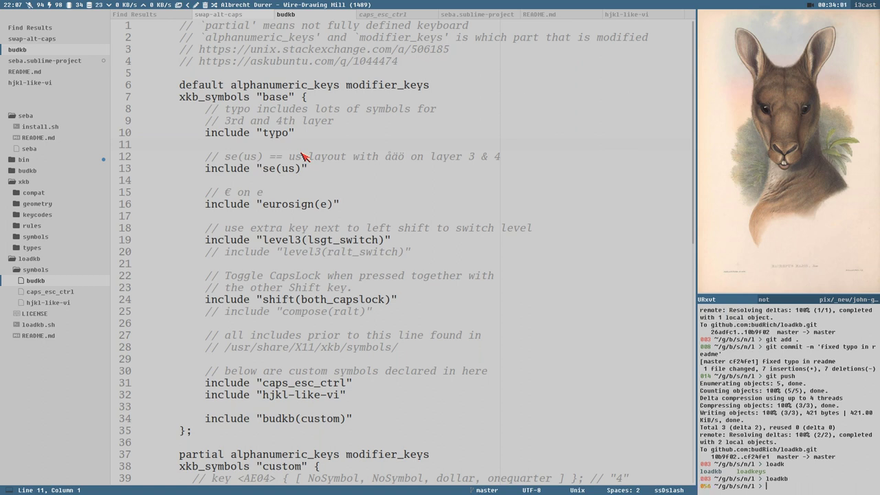
- Test special third- and fourth-layer characters such as ©, ™, », ¼ and ½ on the empty line 17, then delete them
click(251, 218)
text(©)
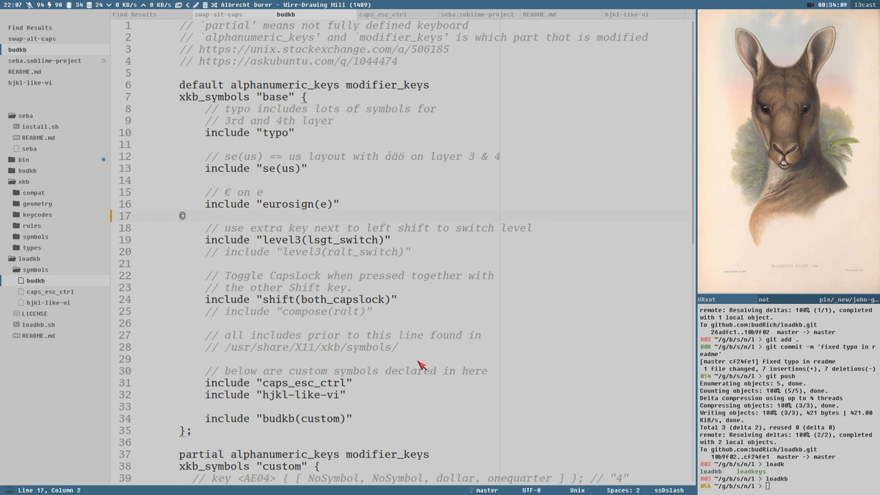
key(BackSpace)
text(©)
text(™>»)
text(%)
text(‰&)
text(¼)
text(½)
text(½)
text(¹)
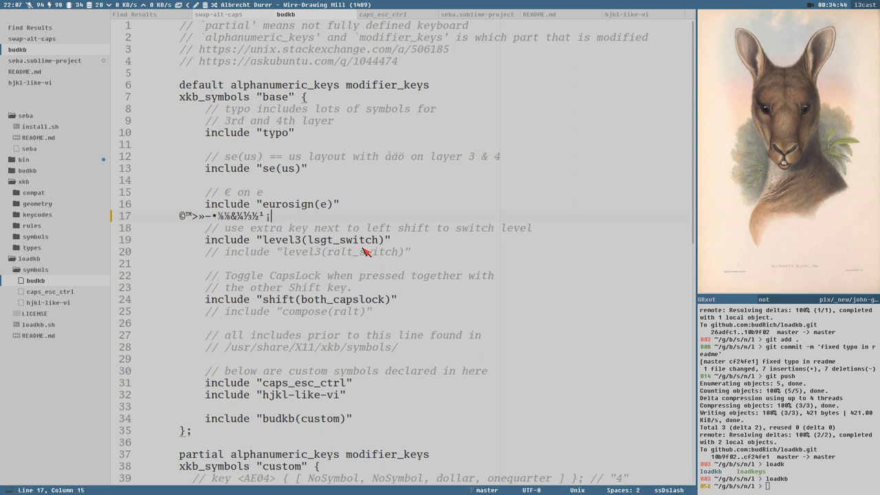
text(¡¿)
key(shift+Home)
key(BackSpace)
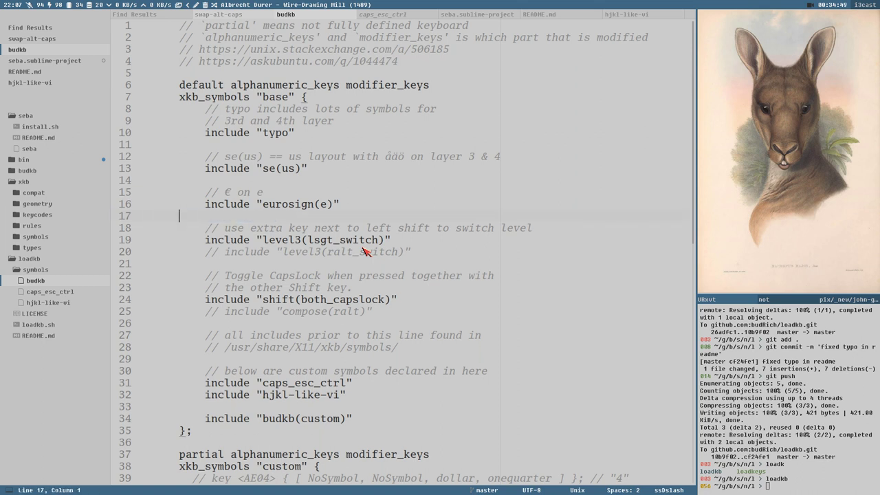
- Highlight "typo" in the include on line 10 and "compose" in the commented include on line 25
double_click(276, 132)
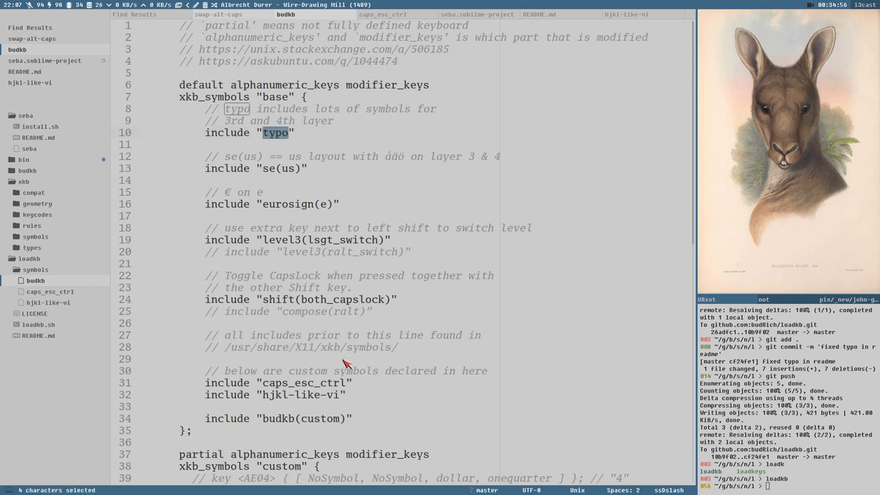
double_click(294, 315)
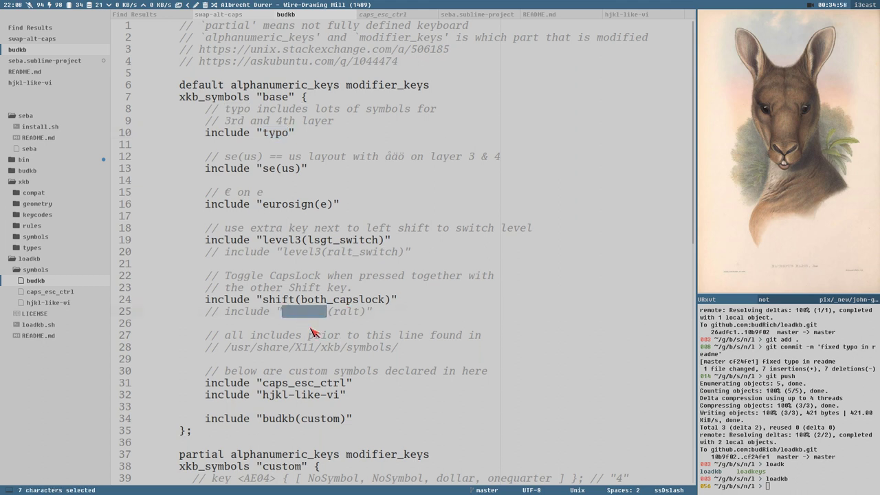
click(369, 315)
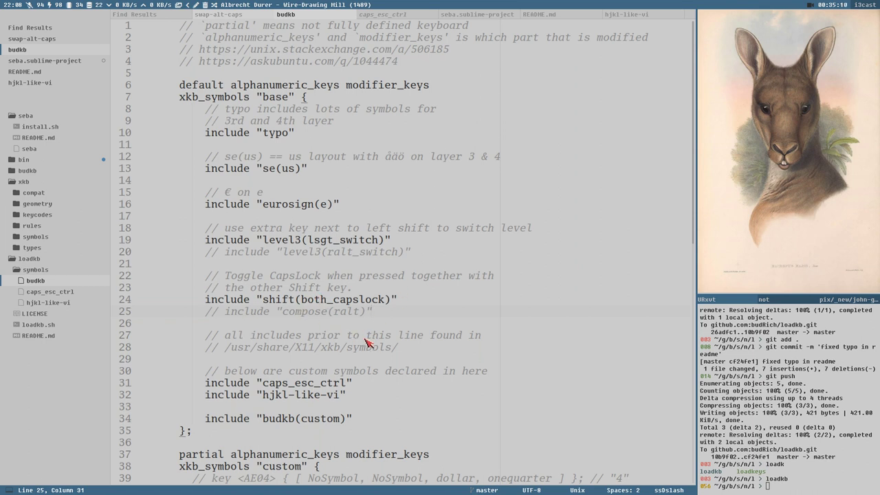
- Go over the includes in the base section and highlight "shift(both_capslock)" on line 24
scroll(364, 295, down, 5)
scroll(364, 297, up, 5)
scroll(468, 228, down, 4)
scroll(465, 233, up, 4)
click(348, 205)
click(399, 242)
drag(263, 304, 394, 303)
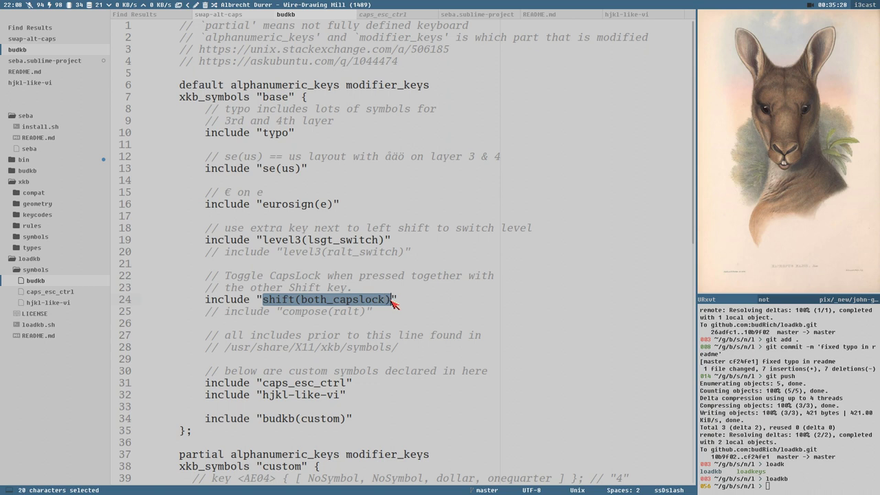
click(231, 304)
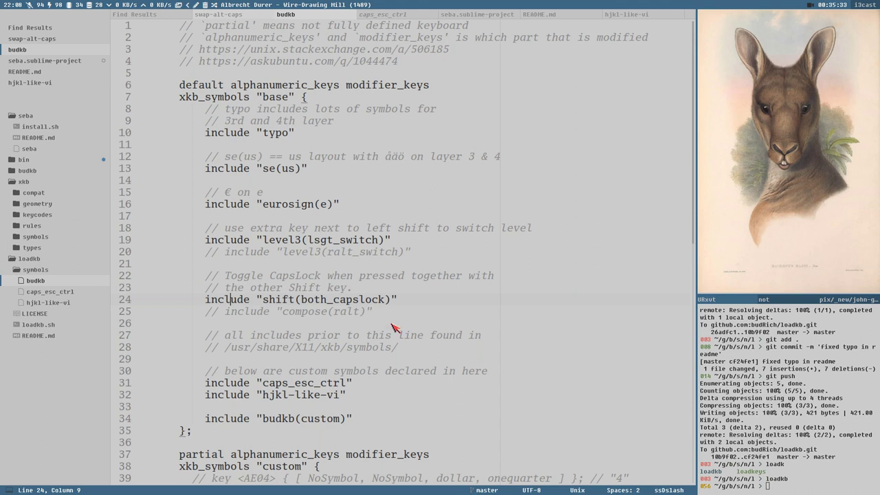
- Test Caps Lock by entering SDFSDF inside the line 24 include, then delete the letters
click(316, 302)
text(SDFSDF)
key(BackSpace)
key(BackSpace)
key(BackSpace)
key(BackSpace)
key(BackSpace)
key(BackSpace)
- Expand the system xkb symbols folder and look through its es, dk and ctrl files
click(37, 237)
scroll(55, 349, down, 5)
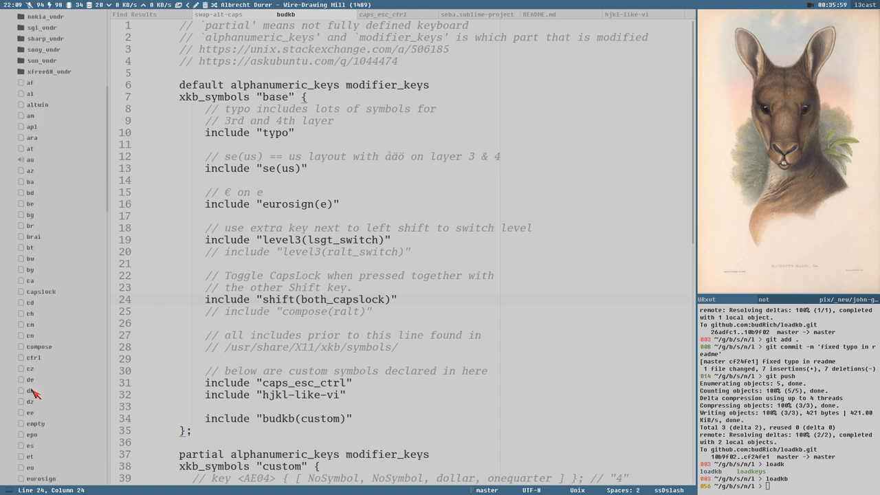
scroll(43, 376, down, 8)
click(33, 315)
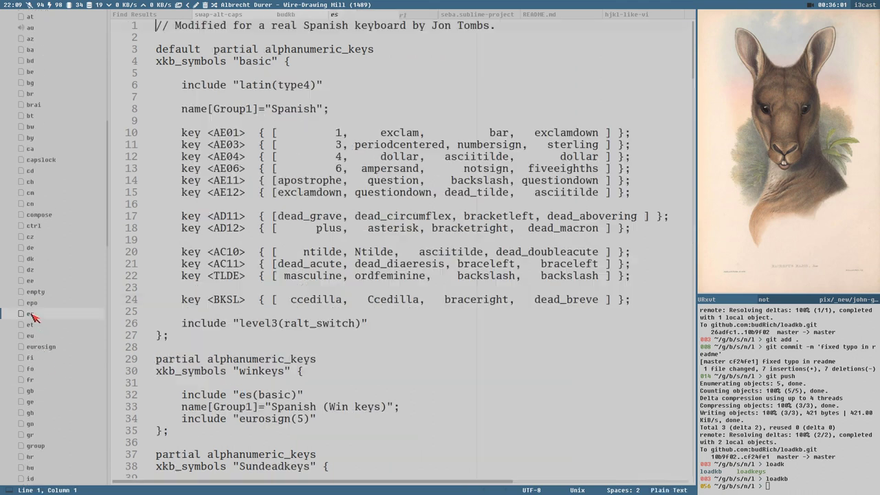
click(33, 260)
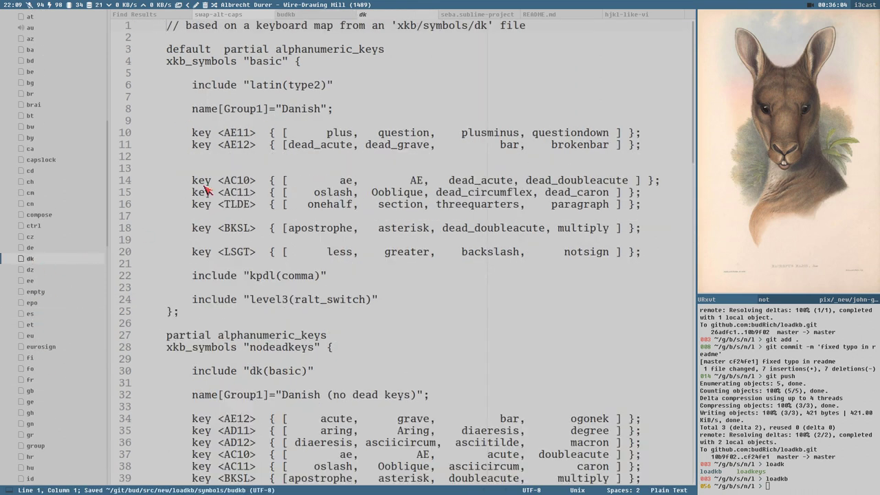
click(39, 226)
scroll(321, 195, down, 9)
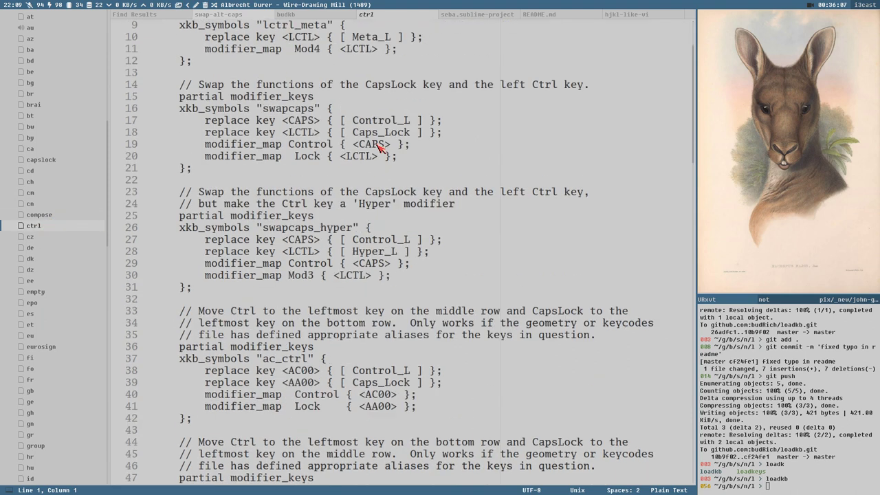
scroll(322, 195, down, 19)
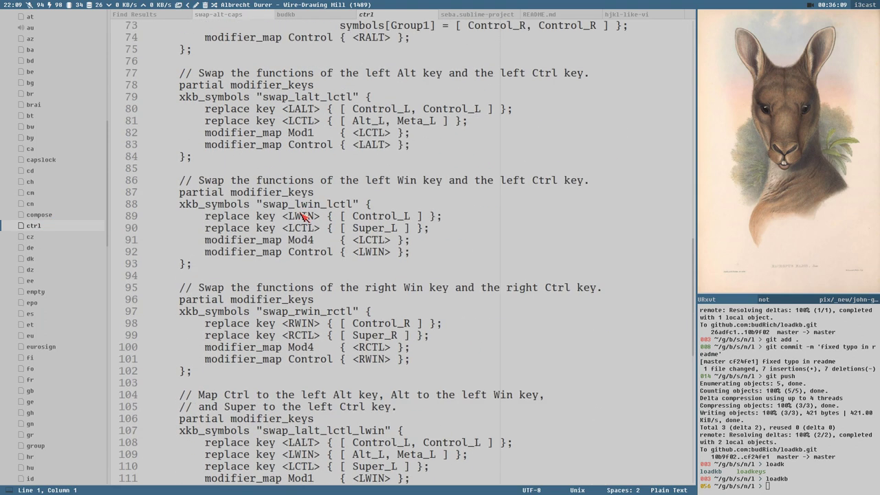
- Look through the system eurosign, parens, rupeesign and shift symbols files
click(48, 347)
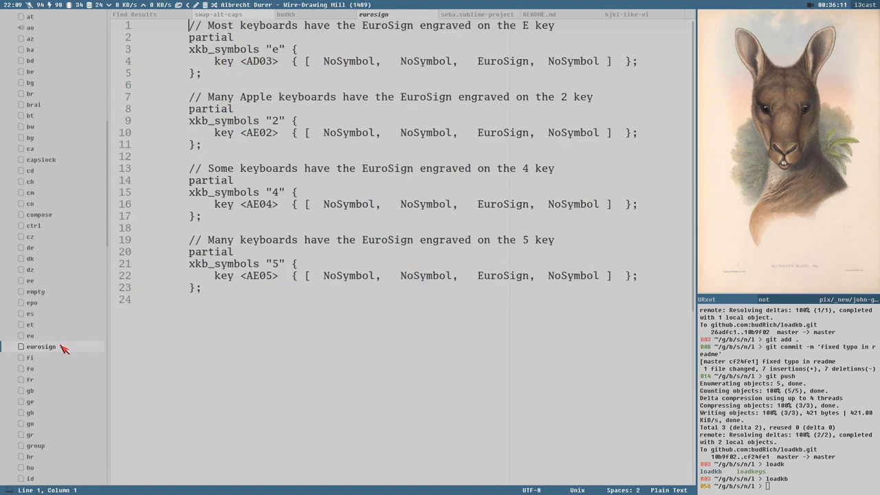
scroll(44, 340, down, 5)
scroll(34, 412, down, 4)
scroll(45, 405, down, 8)
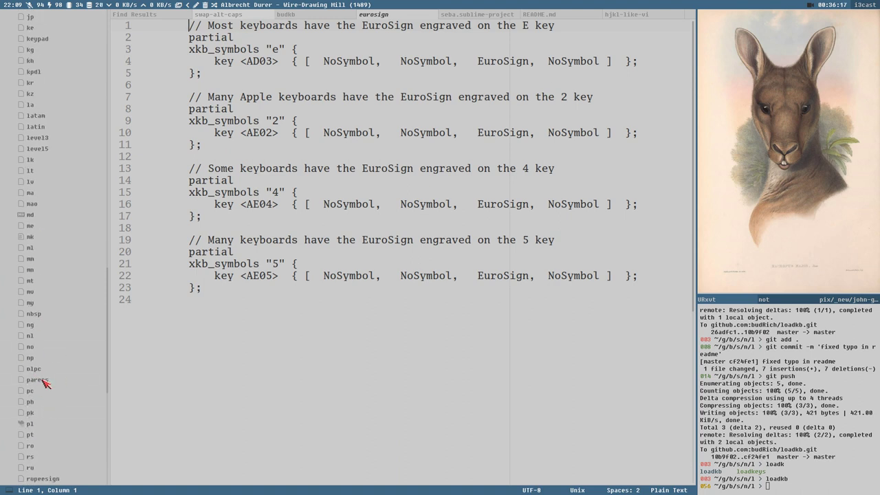
click(45, 382)
scroll(52, 288, down, 5)
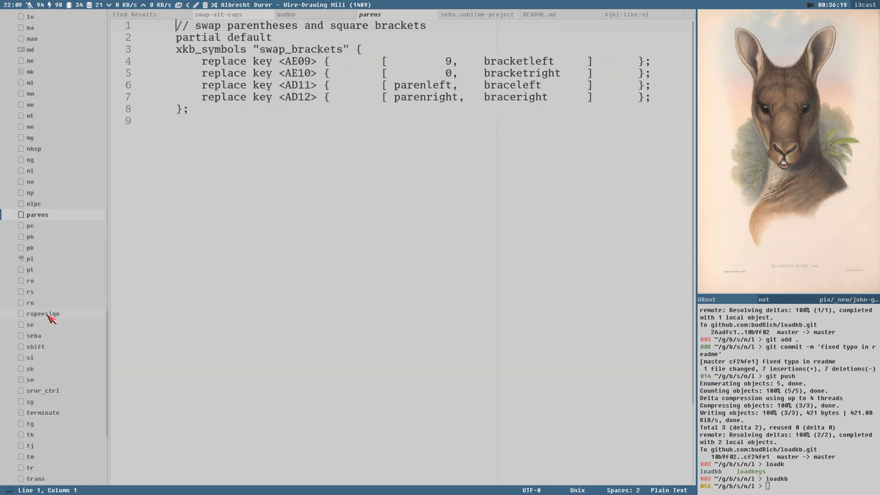
click(52, 314)
click(41, 347)
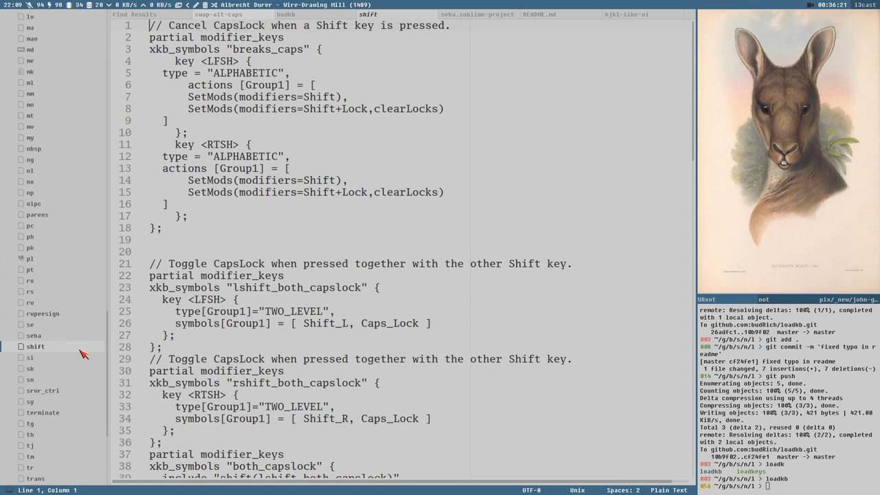
- Open loadkb.sh from the loadkb project, then return to the custom budkb file
scroll(107, 410, down, 5)
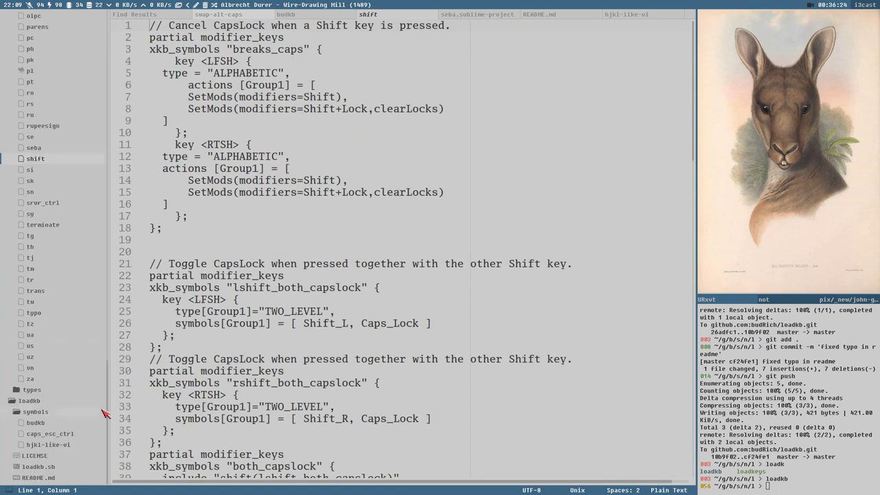
click(47, 466)
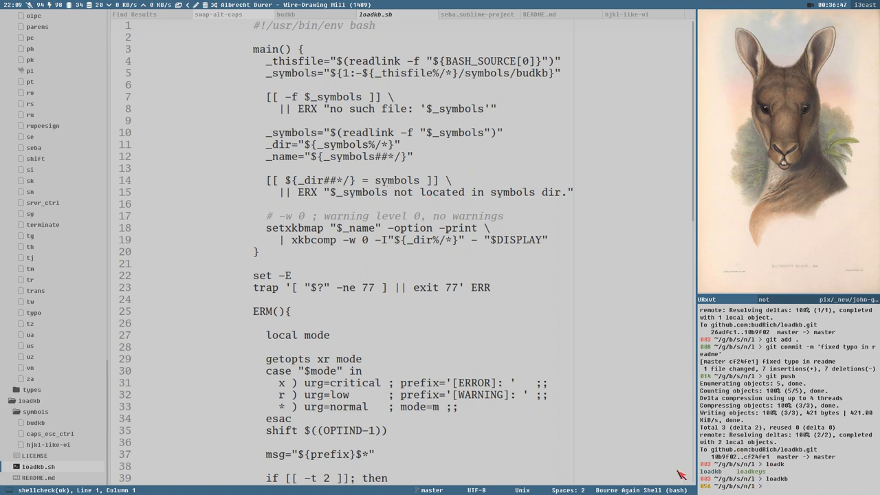
click(41, 422)
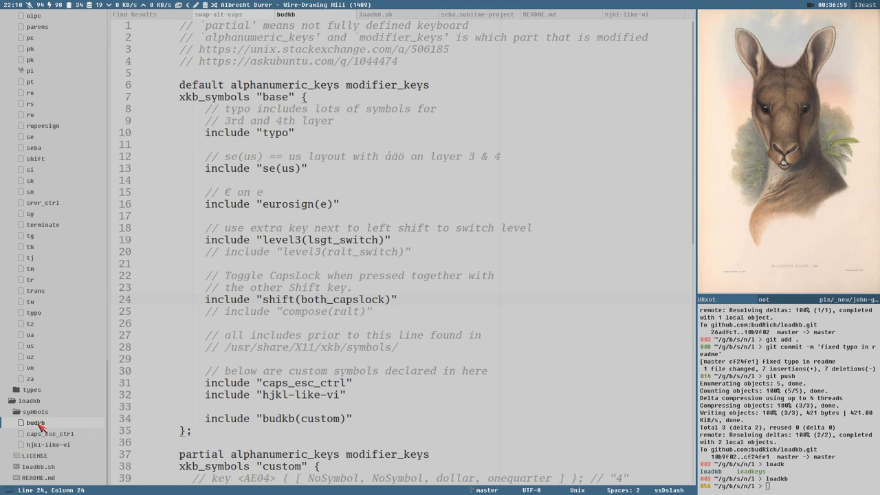
- Collapse the loadkb symbols folder in the project tree and expand it again
scroll(39, 416, up, 2)
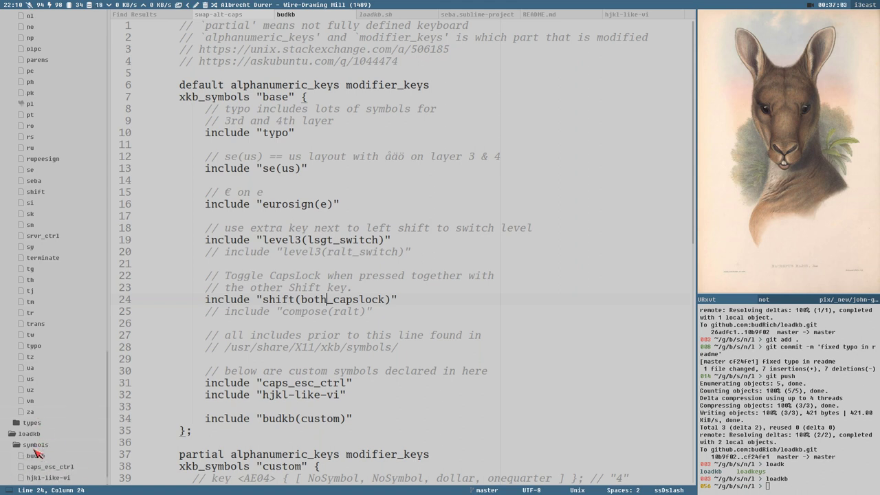
click(38, 445)
click(39, 445)
scroll(41, 446, down, 1)
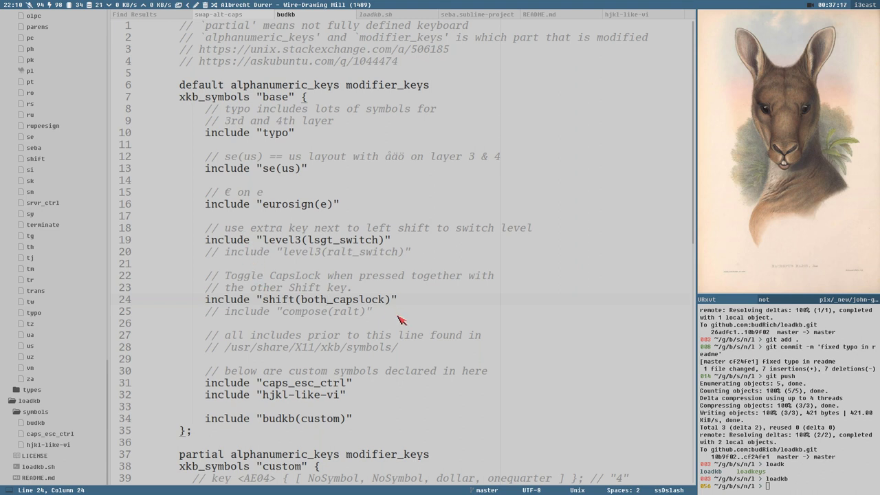
- Switch to the web browser, open the YouTube Studio page and look over the channel dashboard
key(super+Tab)
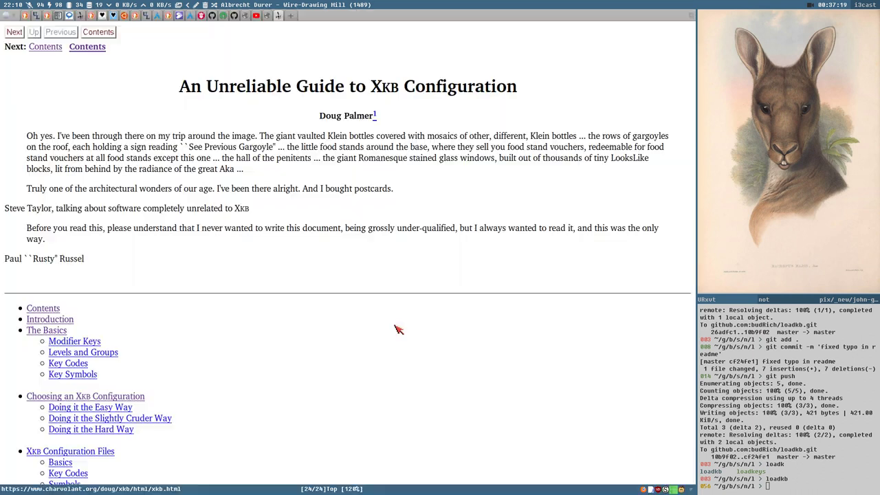
click(268, 16)
click(256, 16)
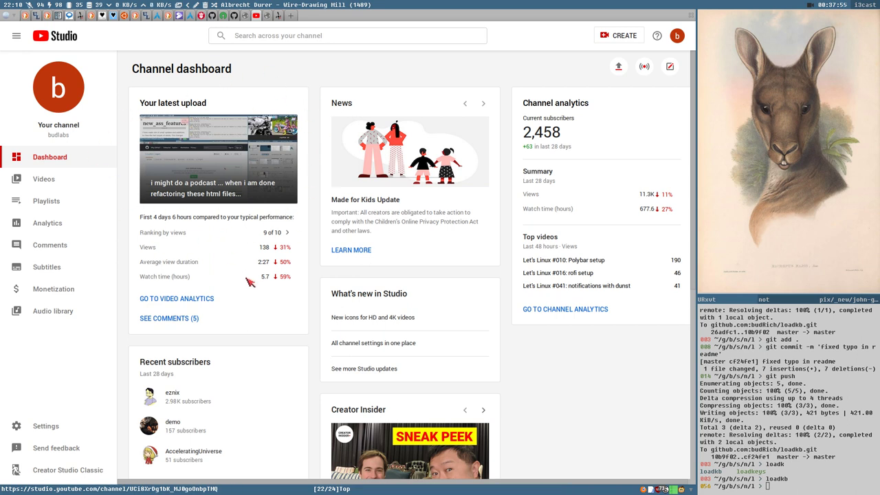
scroll(265, 275, down, 2)
scroll(265, 274, up, 2)
mouse_move(279, 272)
- Browse through the animal illustrations in the image viewer until the platypus picture
click(834, 142)
click(830, 147)
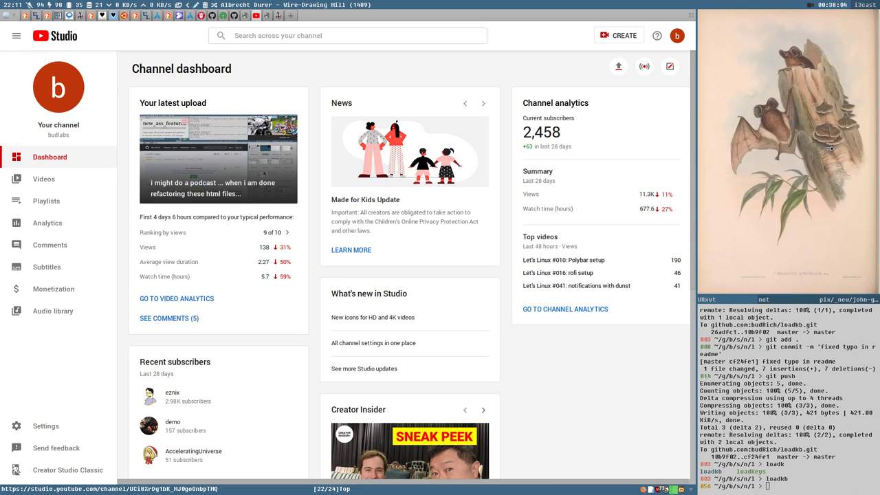
click(829, 148)
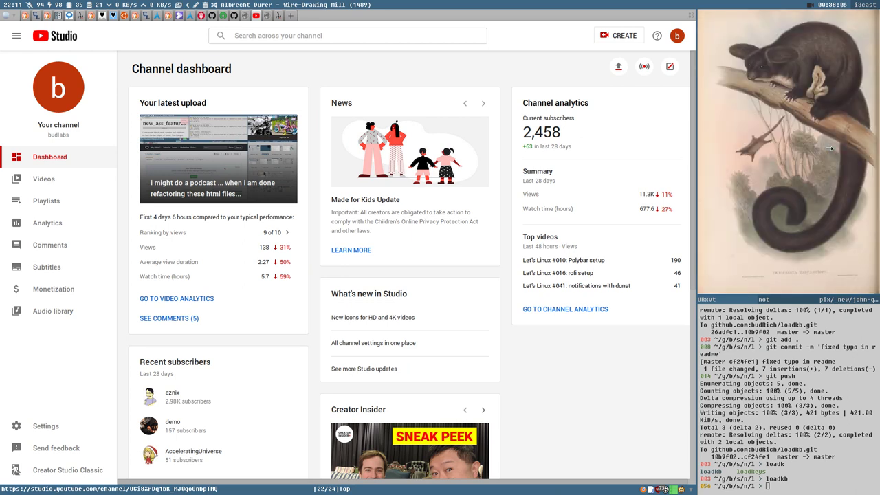
click(830, 148)
click(830, 148)
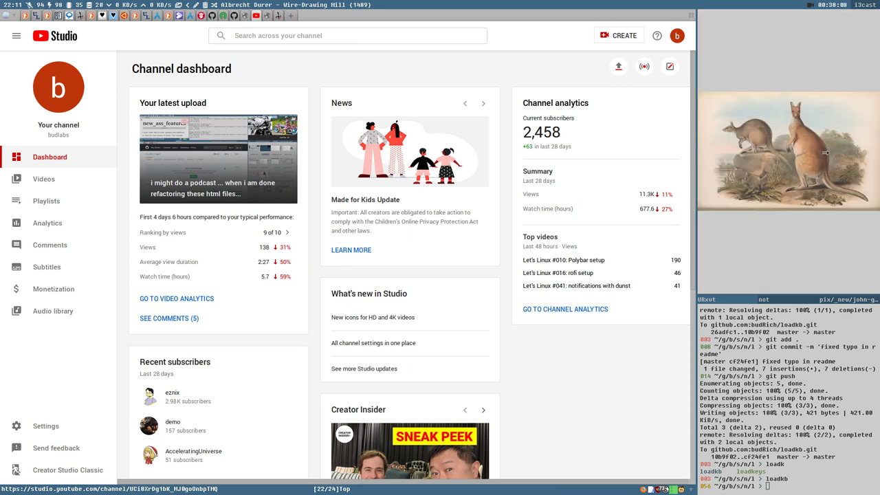
click(825, 153)
click(825, 153)
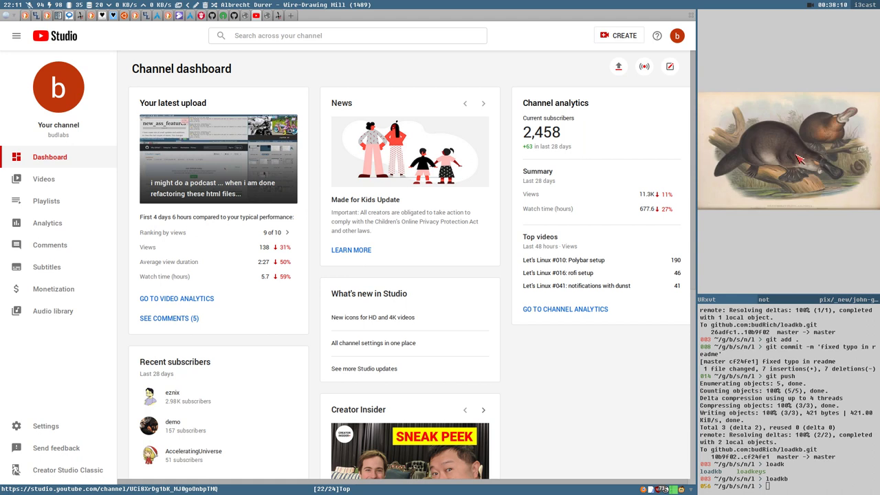